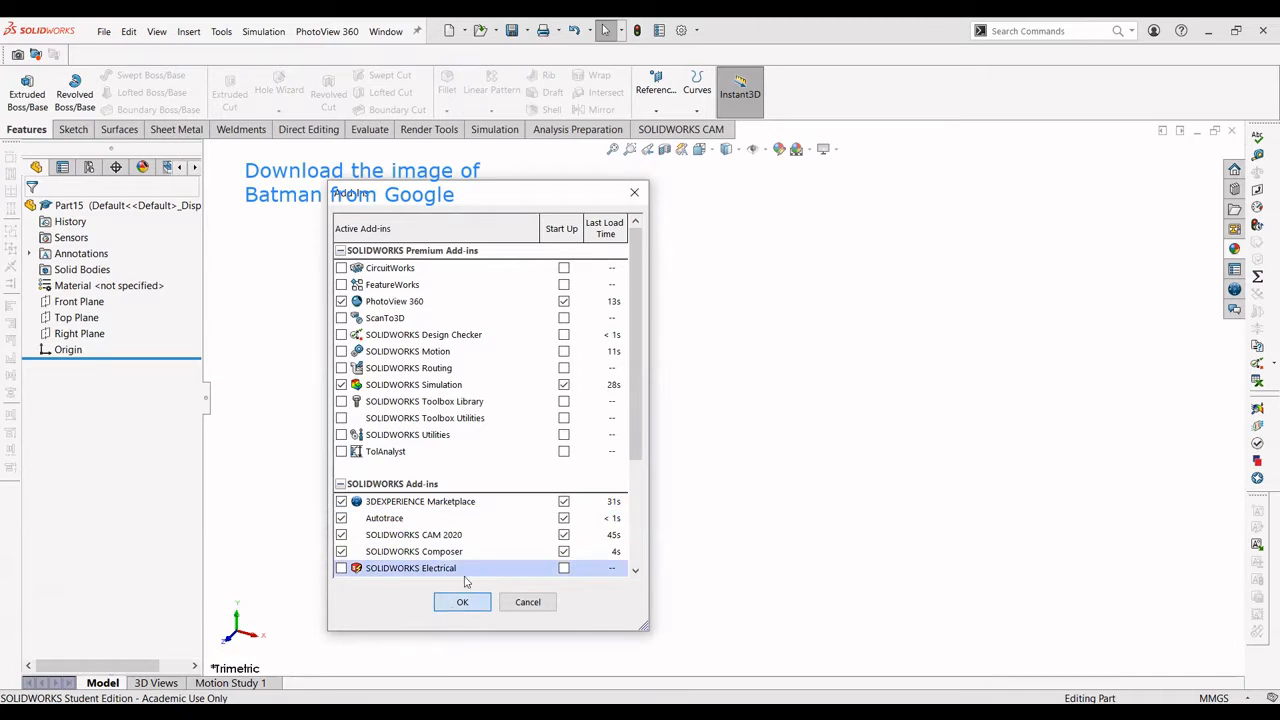
Confirm the add-ins selection with Autotrace enabled and start a new sketch on the Front Plane
left_click(462, 601)
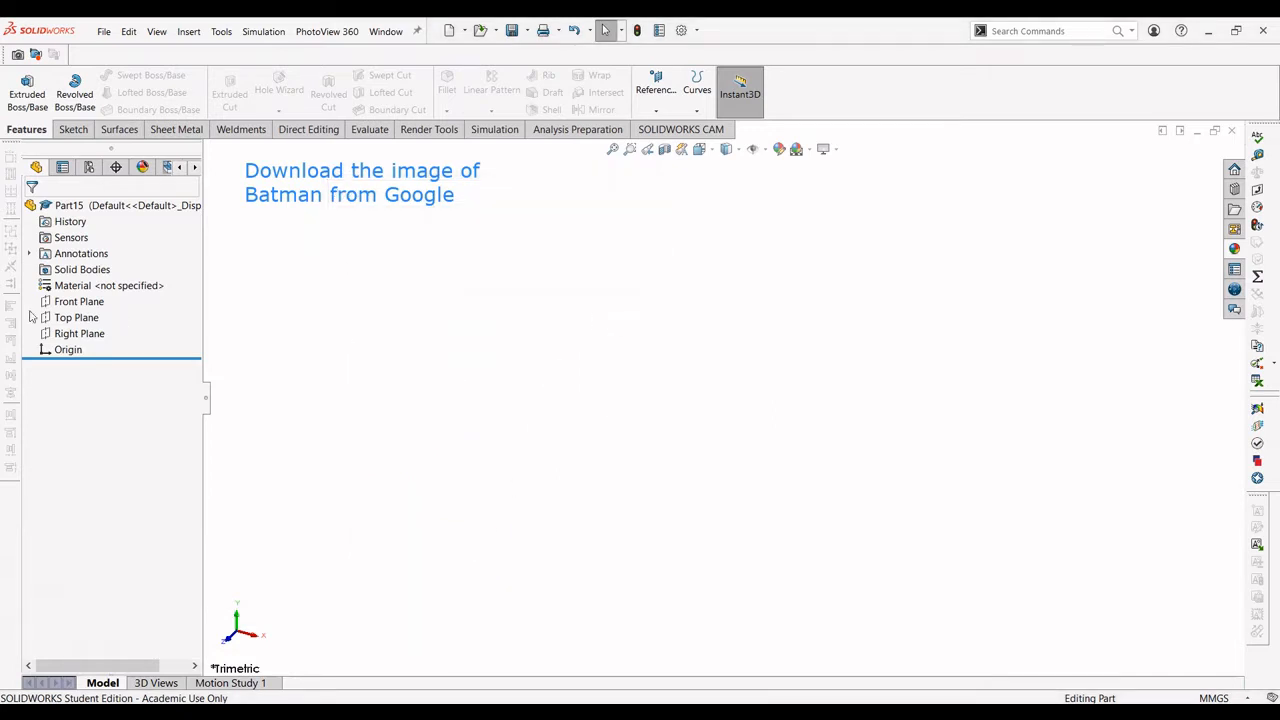
left_click(76, 301)
right_click(72, 301)
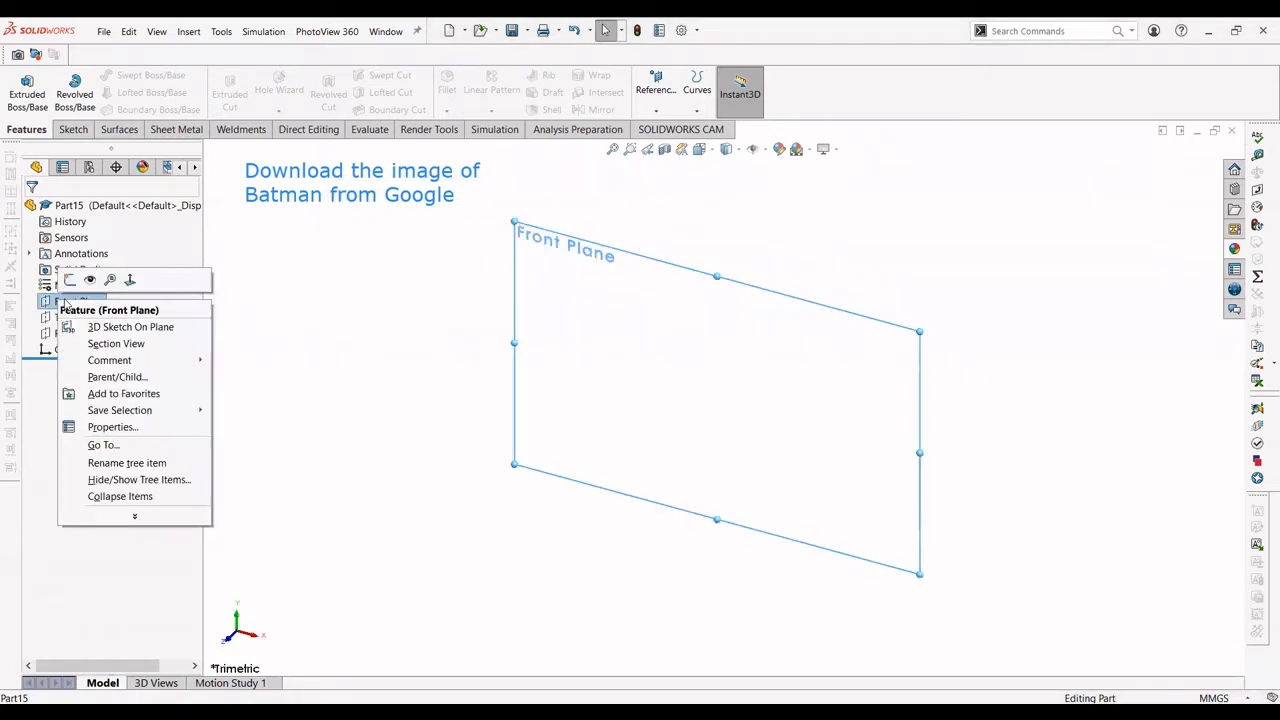
left_click(70, 281)
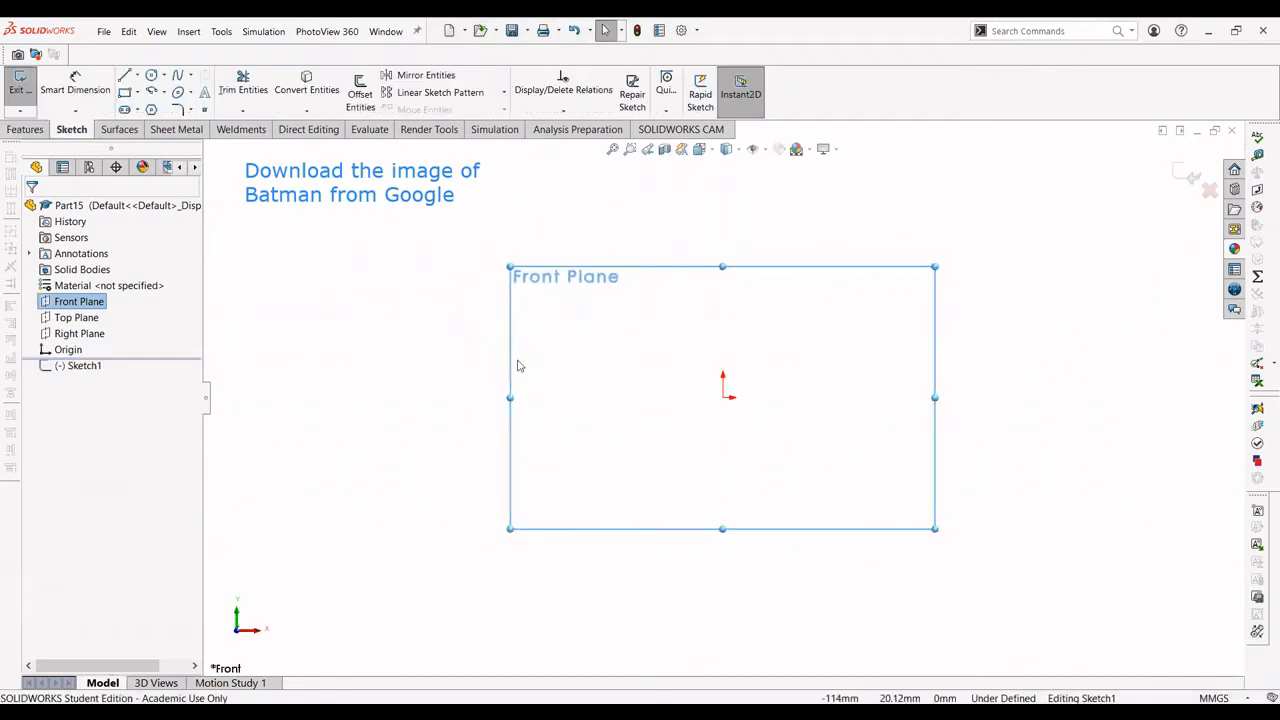
left_click(815, 353)
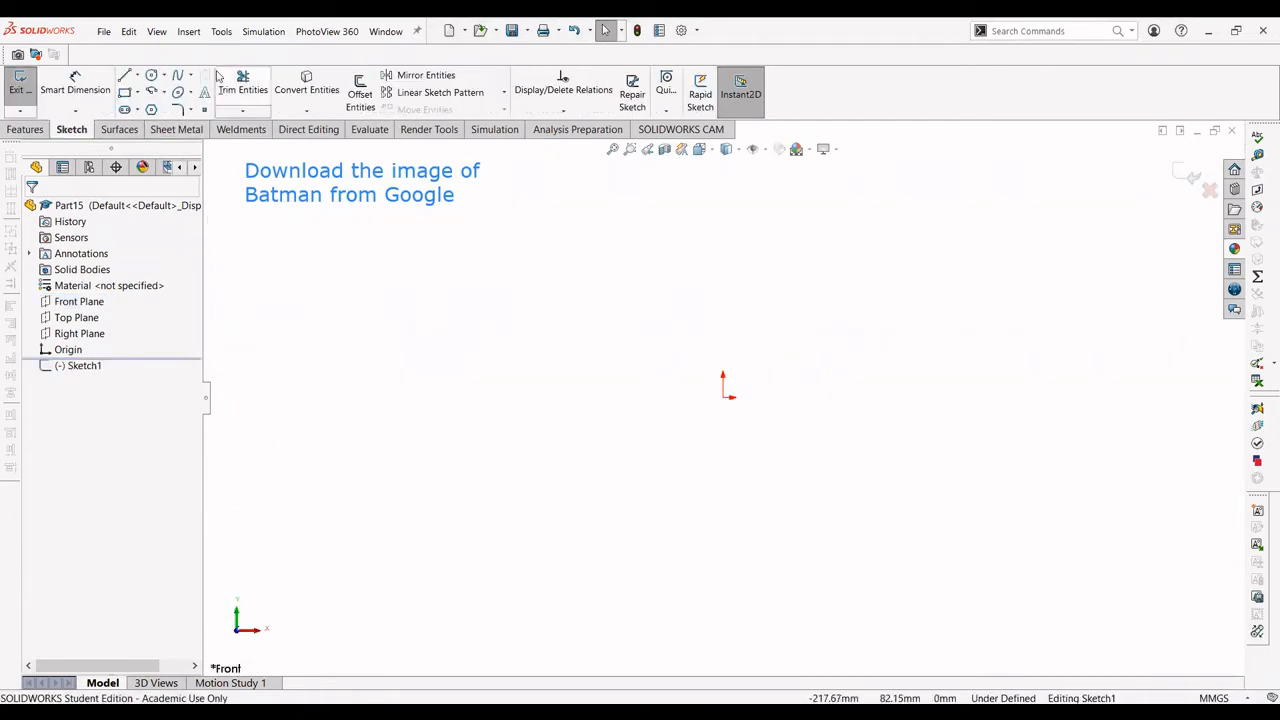
left_click(222, 32)
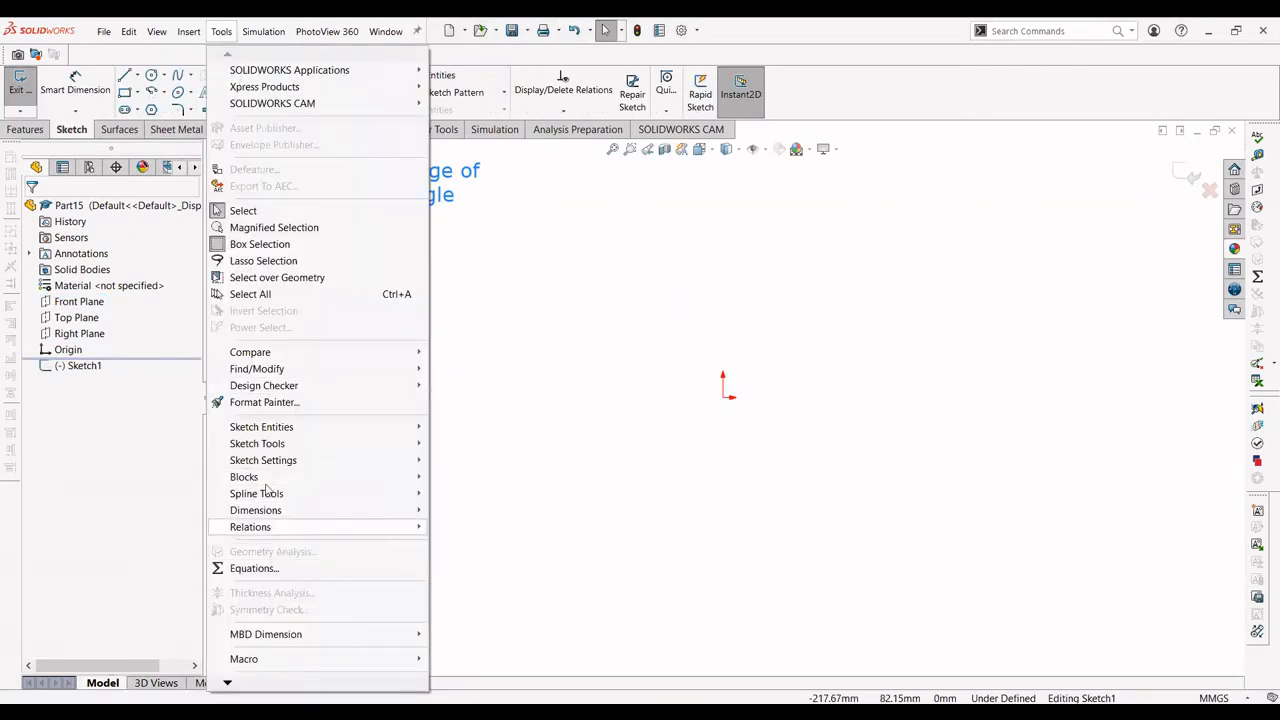
mouse_move(272, 446)
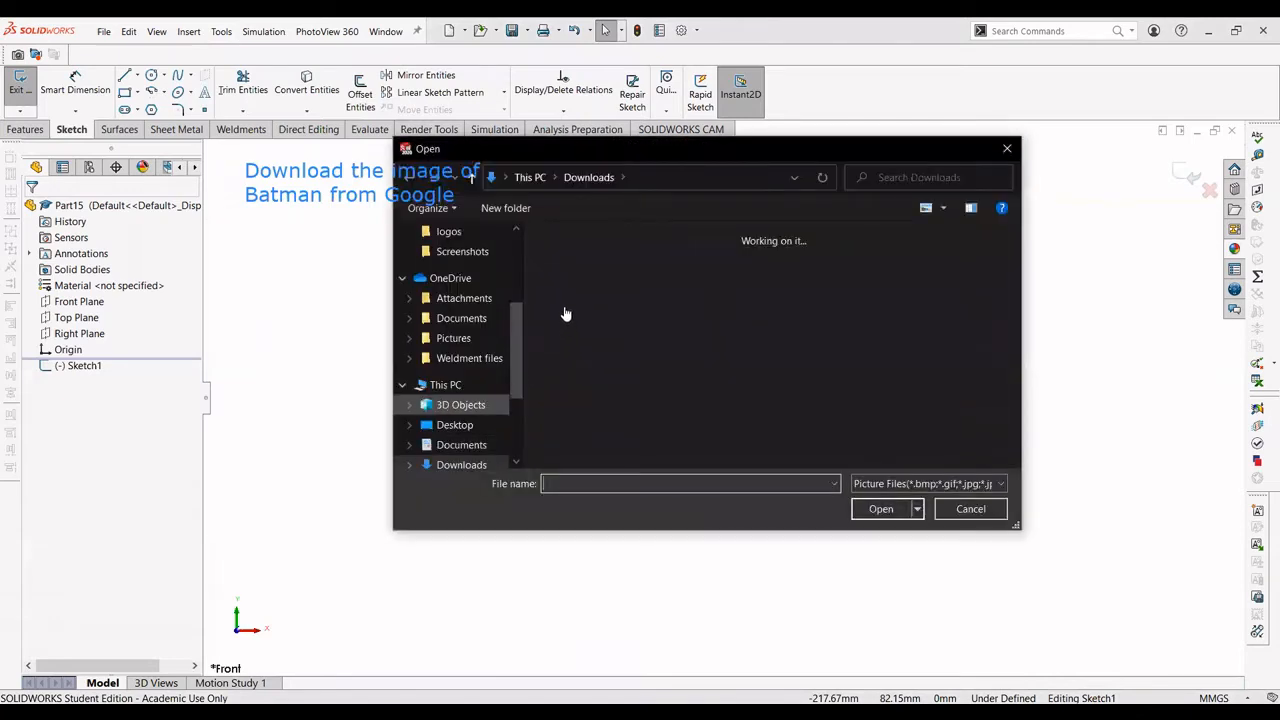
left_click(570, 301)
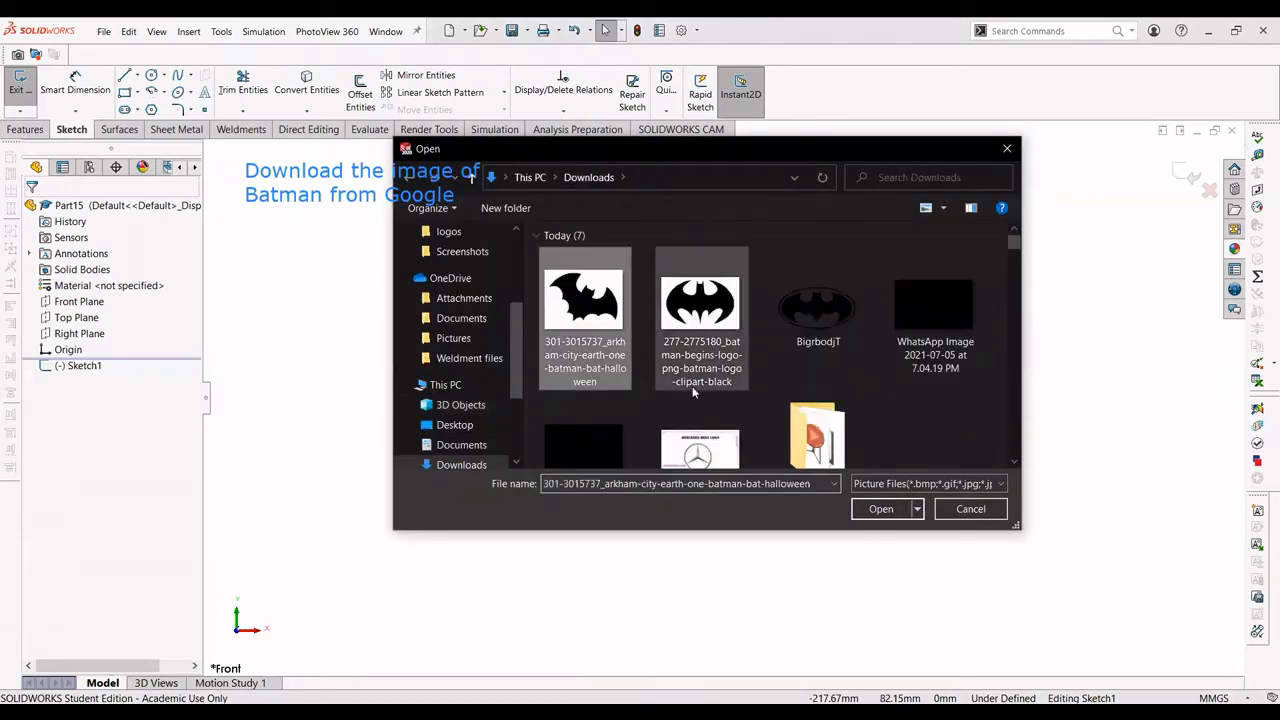
left_click(866, 511)
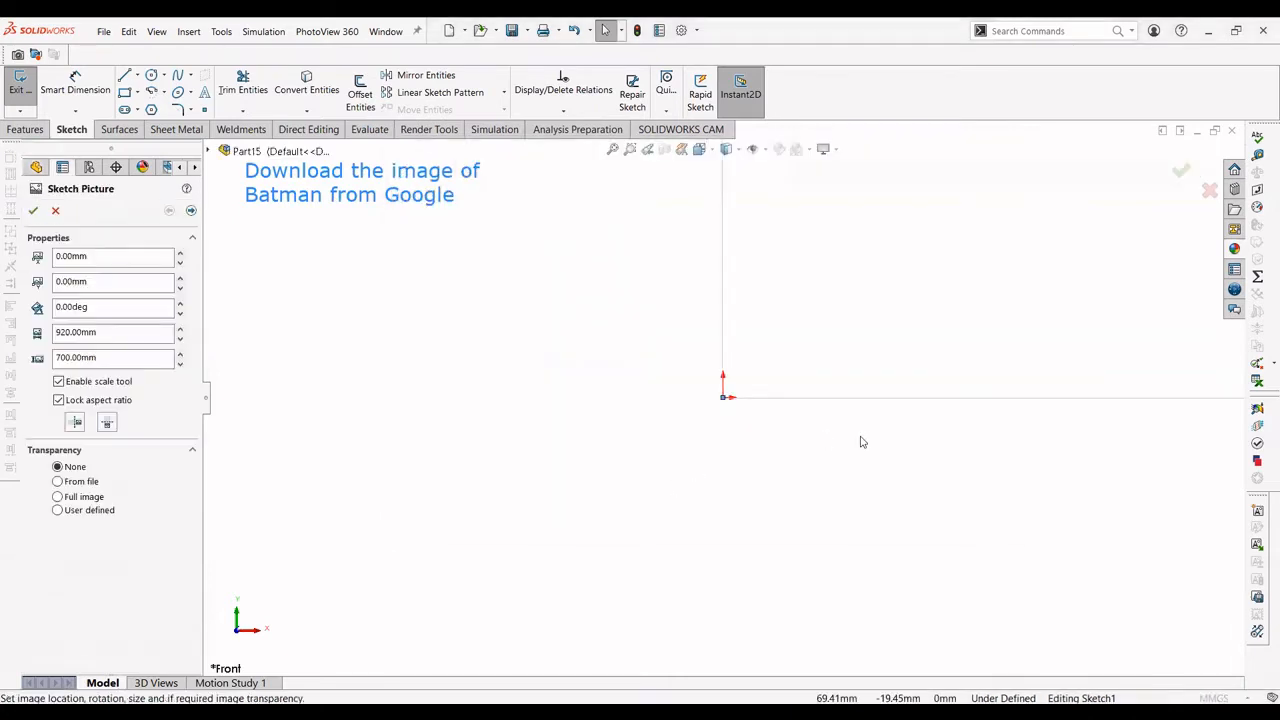
scroll(823, 266, "down", 3)
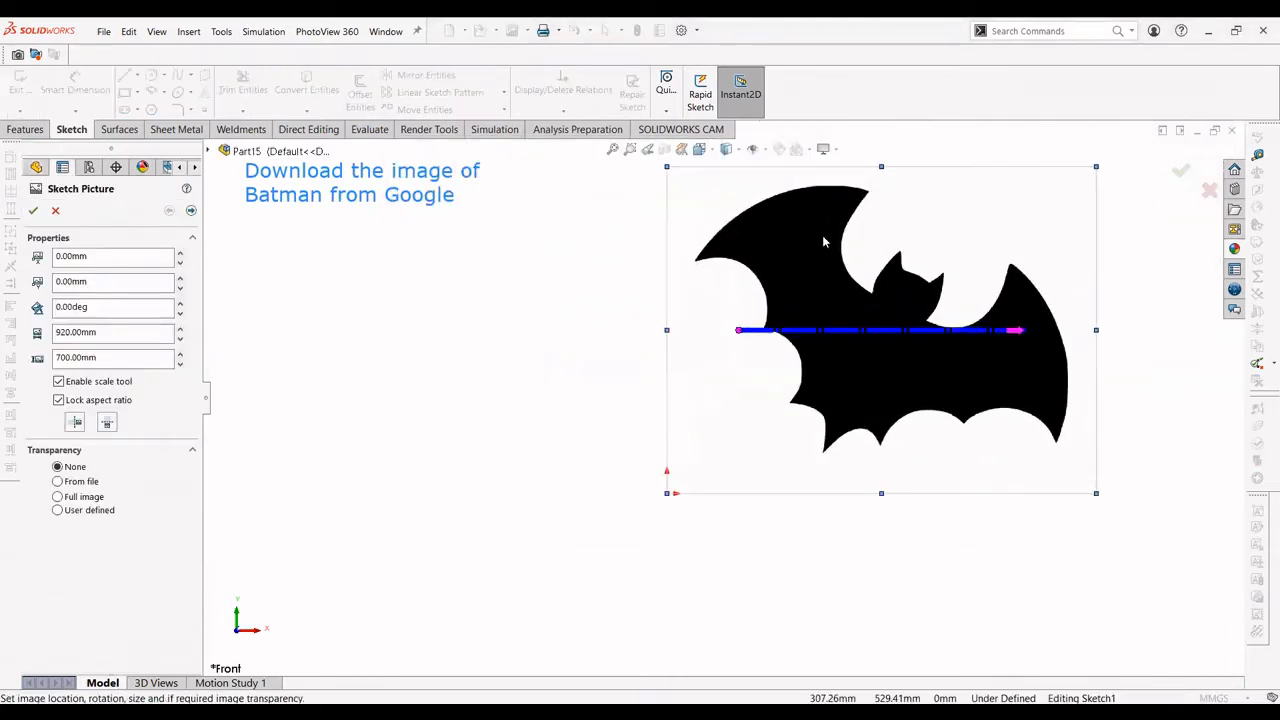
scroll(951, 317, "up", 3)
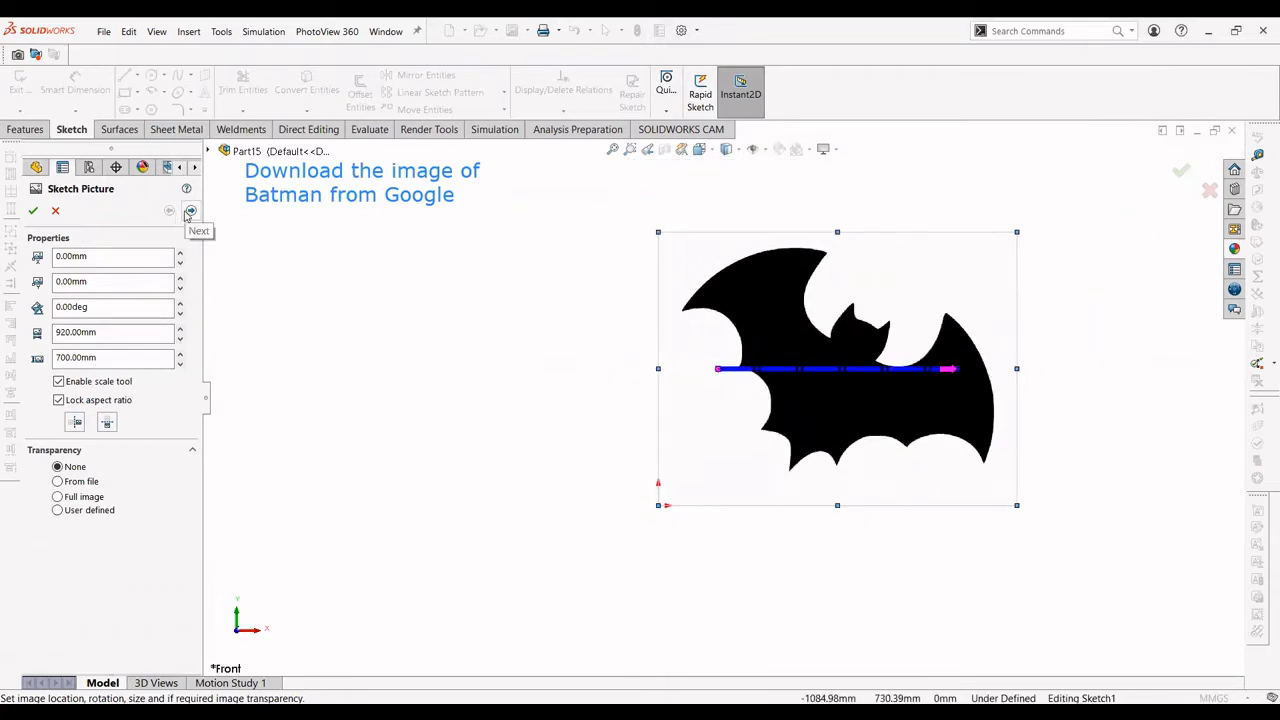
Trace the bat silhouette in the sketch picture by picking its dark fill color as the selection
left_click(189, 212)
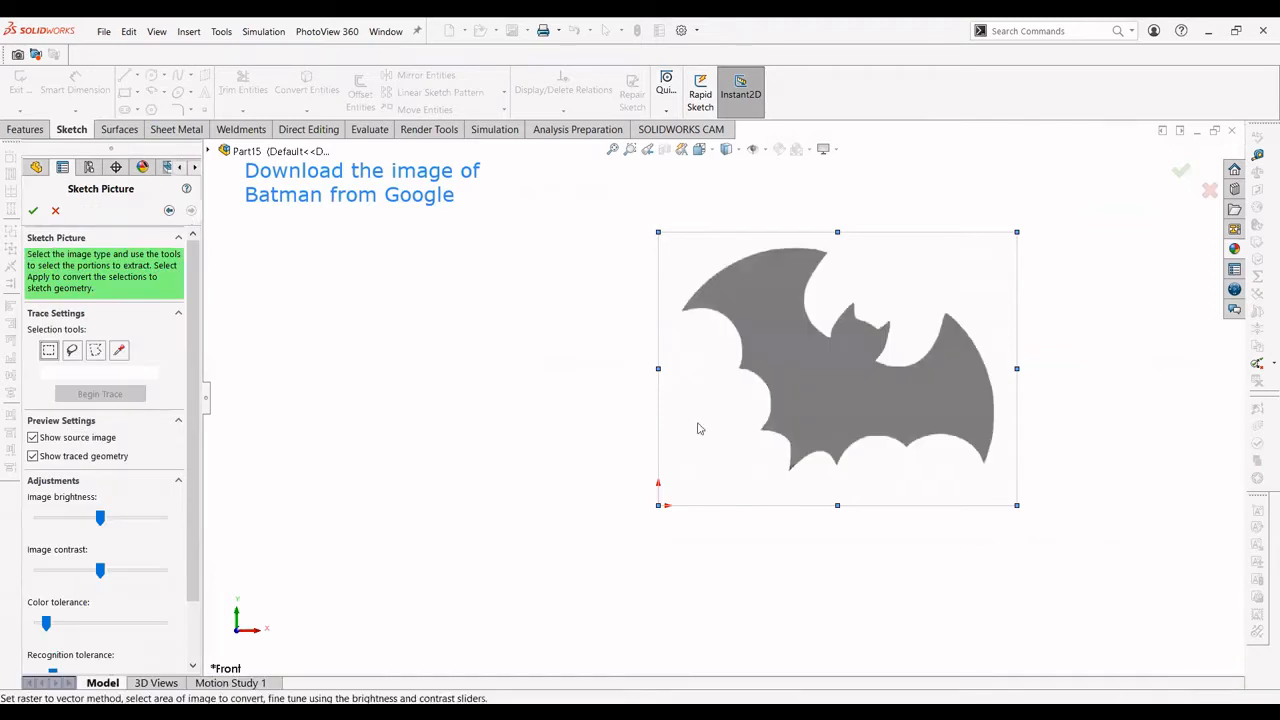
scroll(843, 352, "down", 2)
scroll(830, 300, "up", 3)
scroll(800, 286, "down", 1)
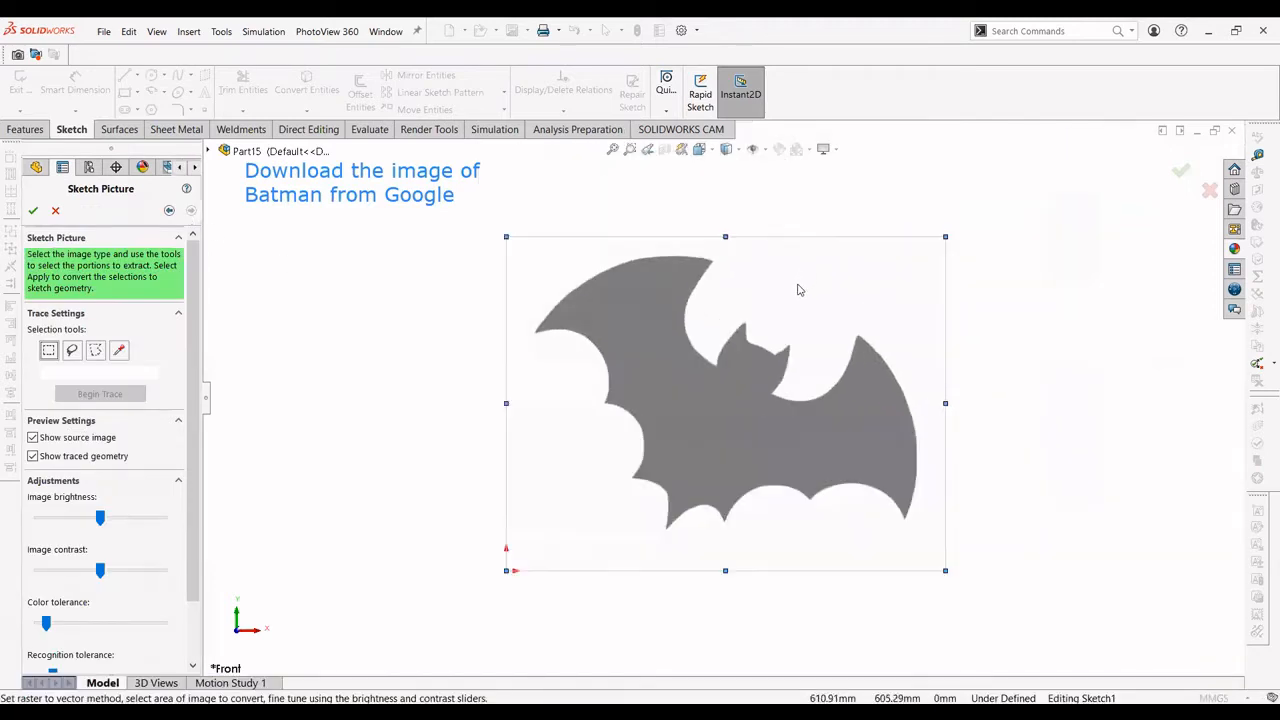
left_click(118, 351)
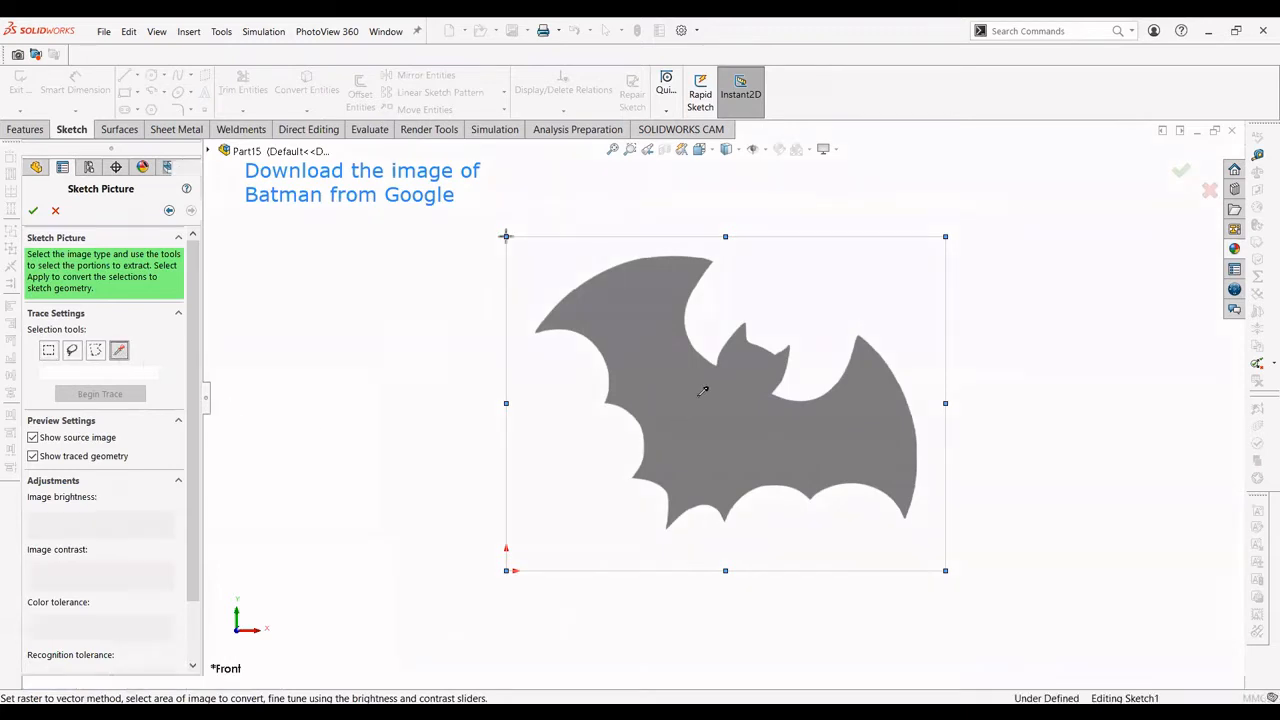
left_click(699, 394)
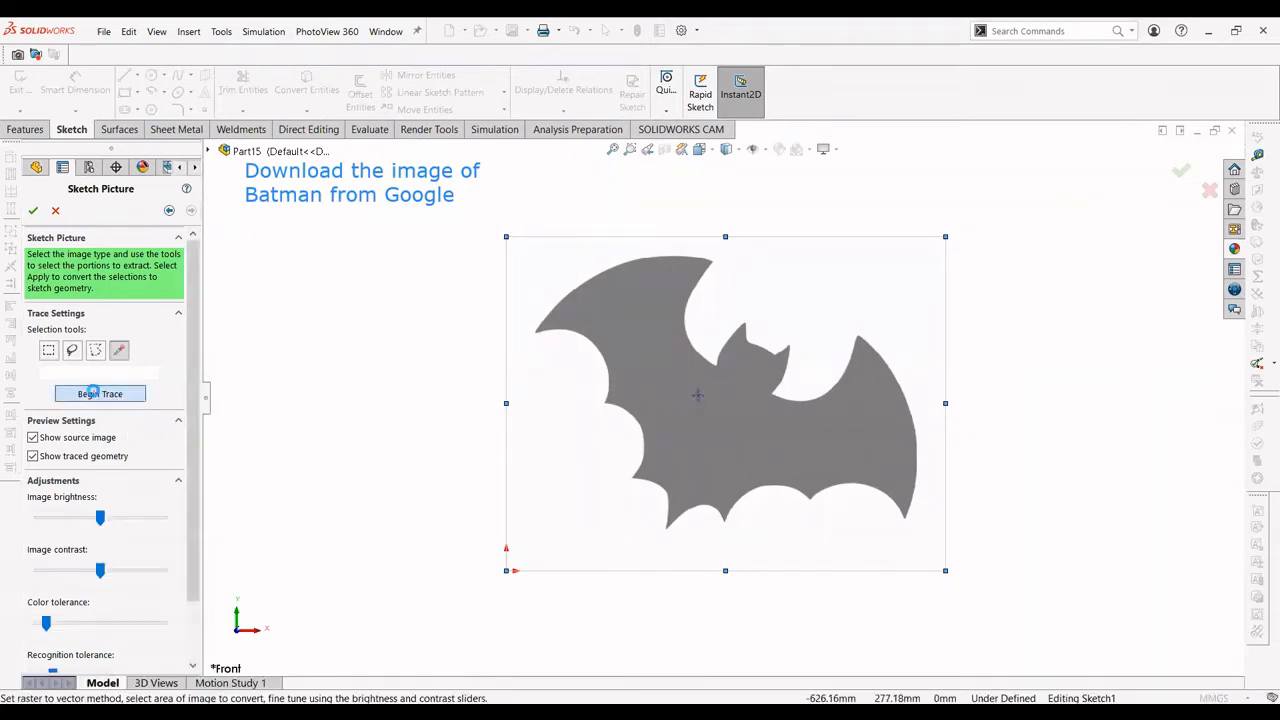
left_click(92, 393)
scroll(773, 415, "down", 3)
scroll(764, 404, "up", 3)
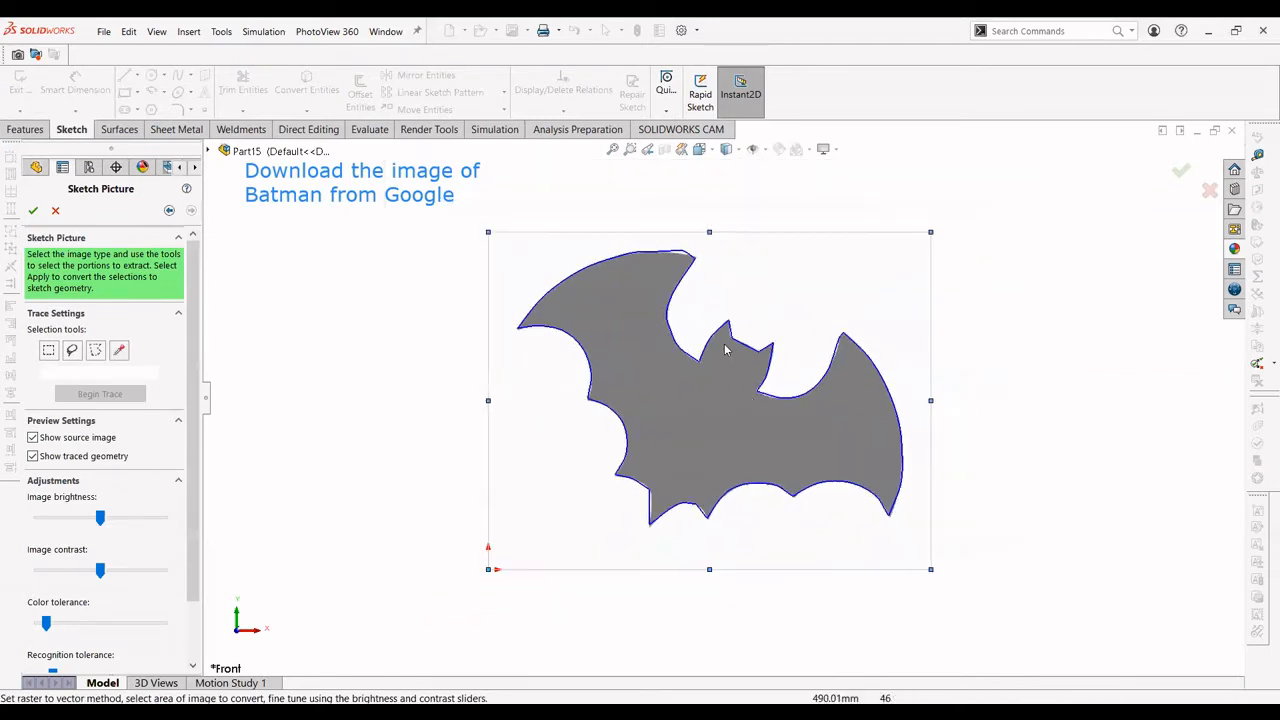
scroll(764, 404, "down", 3)
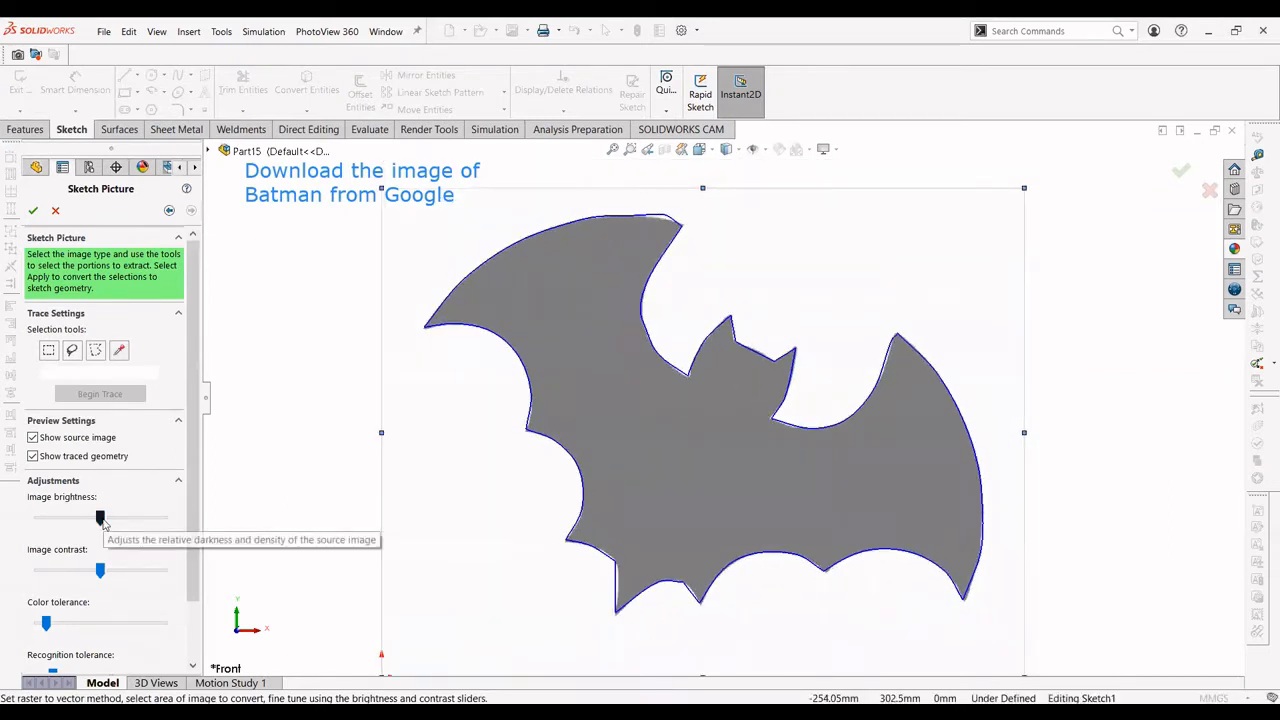
Raise the image brightness to near maximum and the contrast slightly, lower the color tolerance slightly, and apply the trace as sketch geometry
left_click_drag(100, 517, 152, 519)
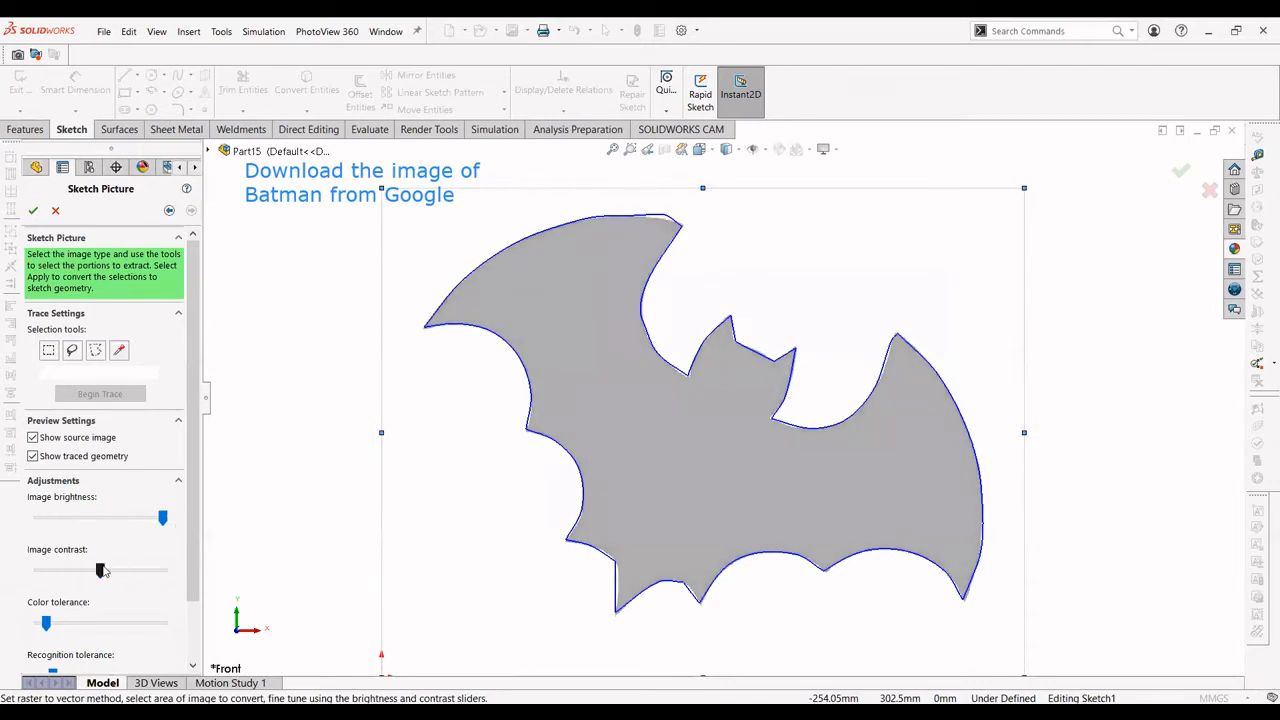
left_click_drag(101, 570, 117, 572)
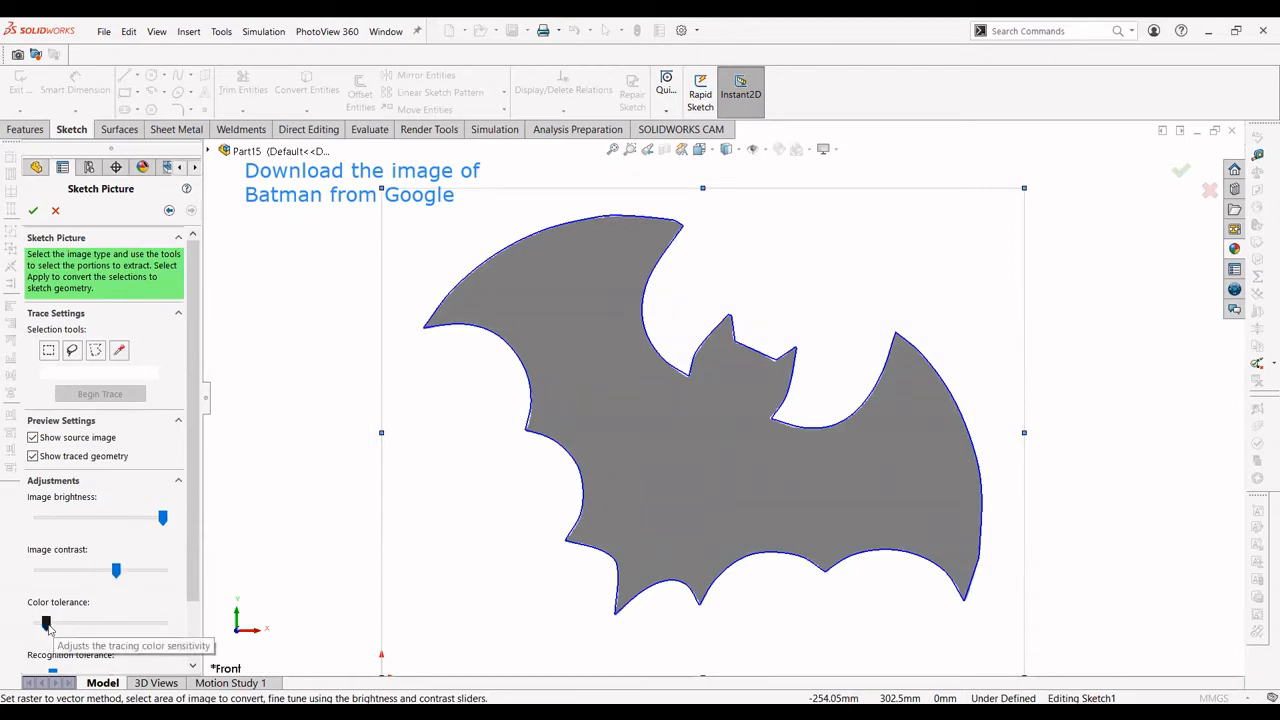
mouse_move(46, 623)
left_mouse_down()
mouse_move(65, 623)
mouse_move(45, 624)
left_mouse_up()
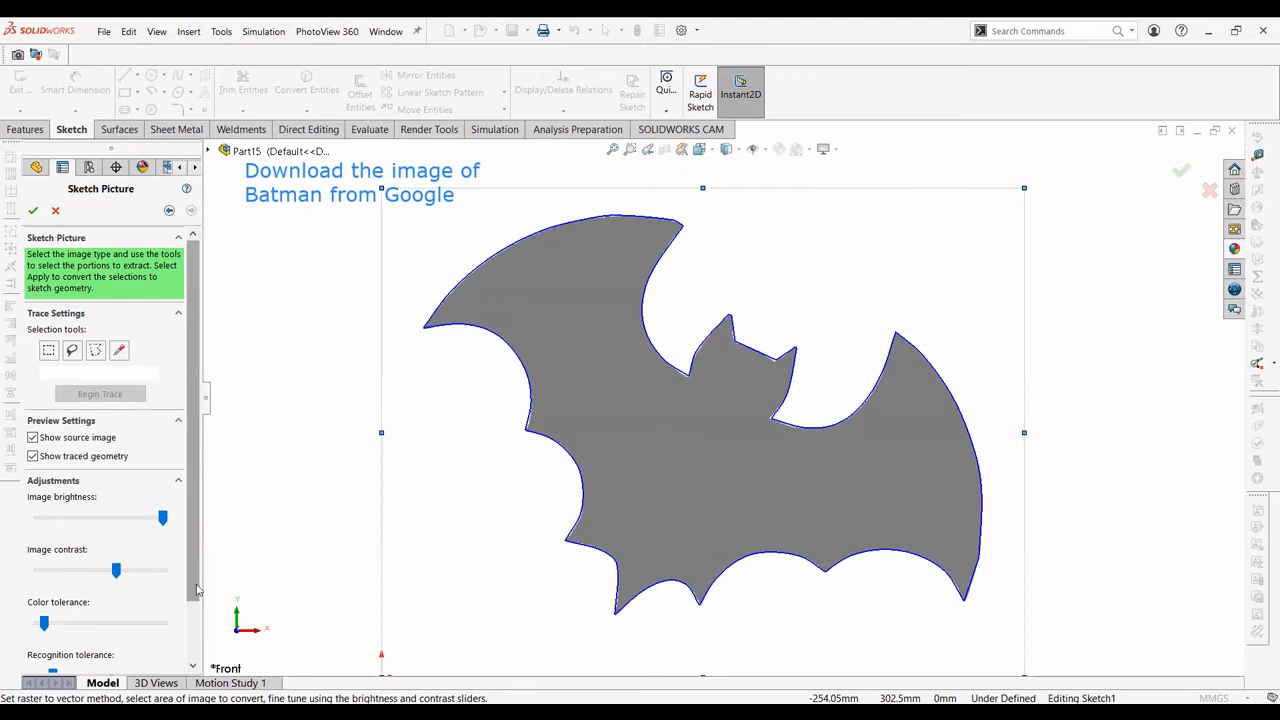
scroll(195, 597, "down", 2)
left_click(72, 657)
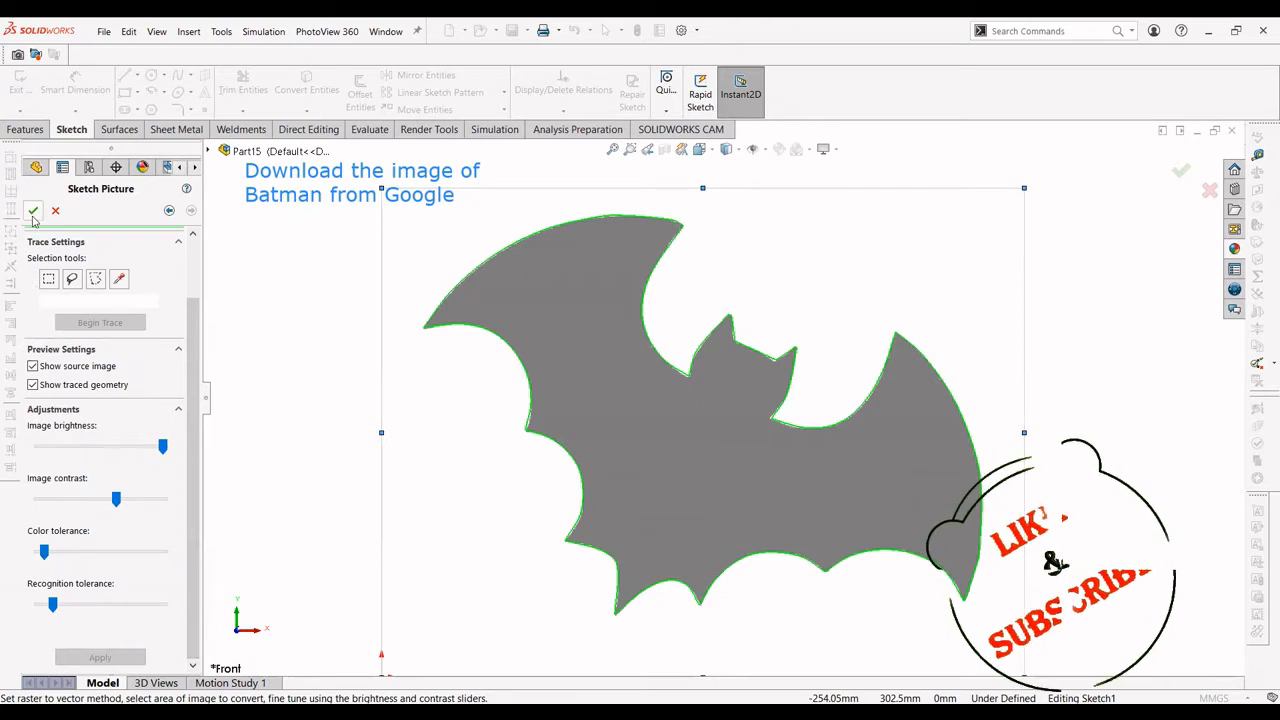
key("f")
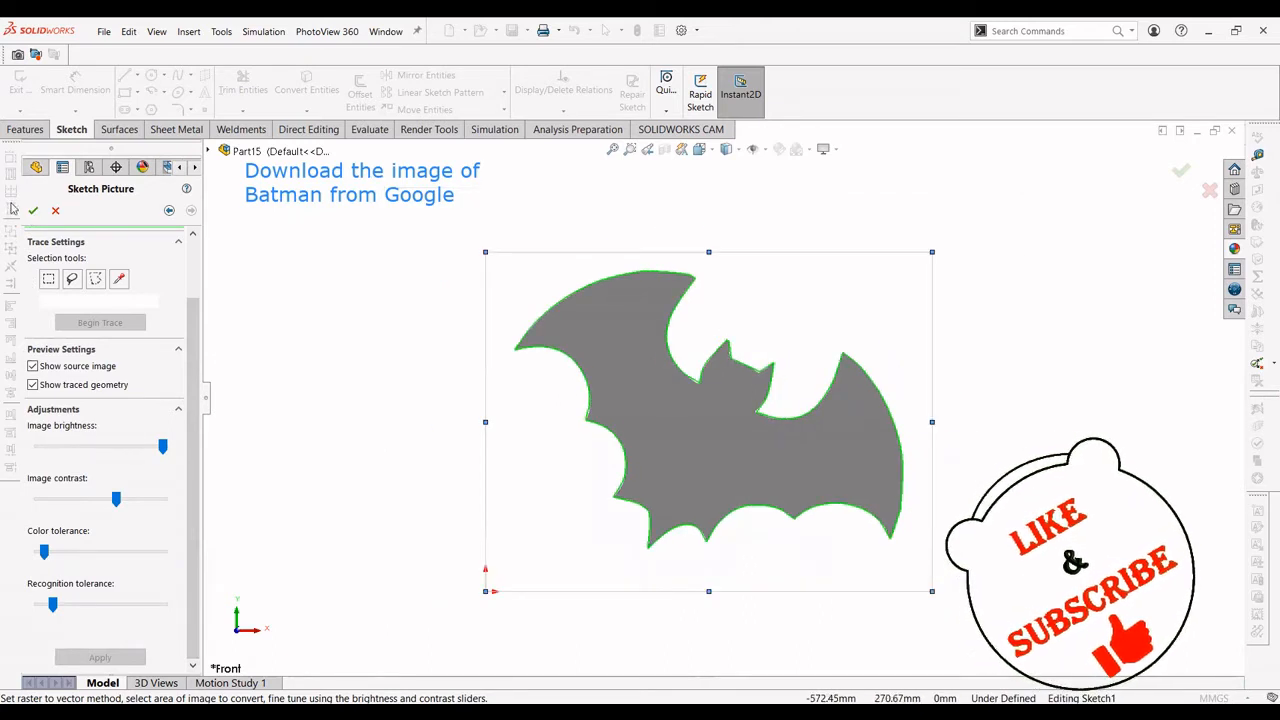
left_click(33, 210)
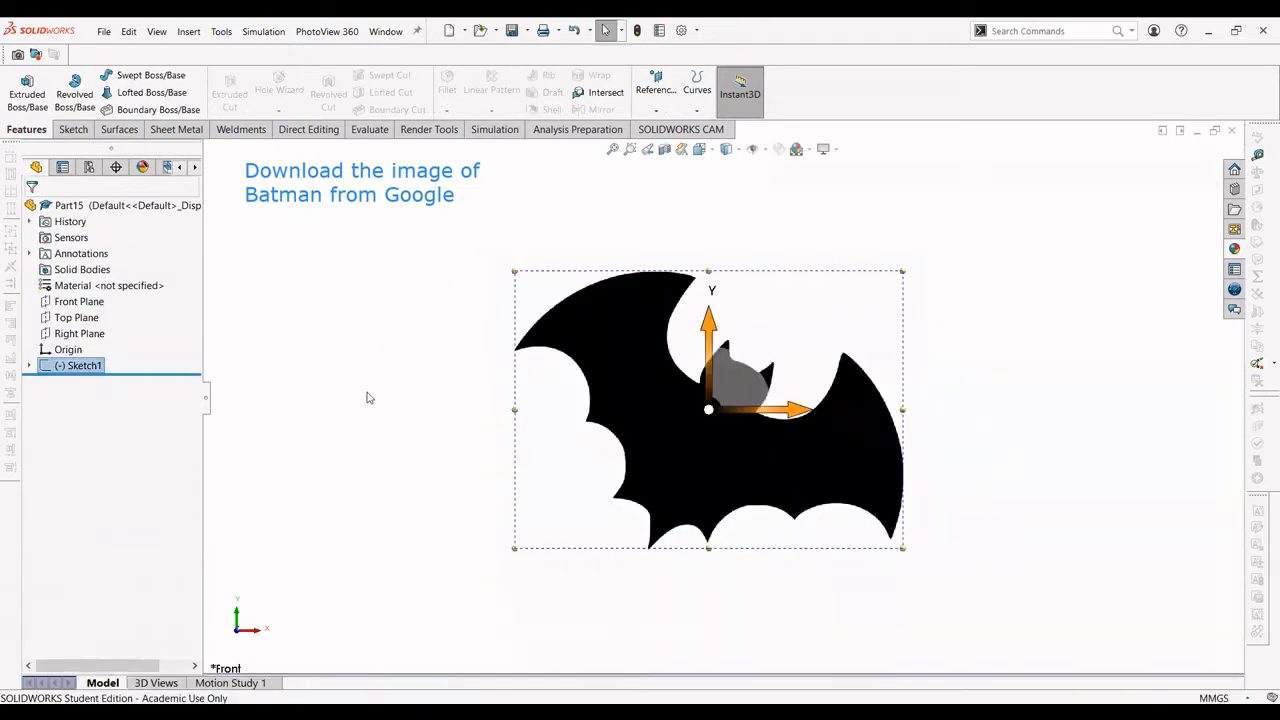
Suppress the sketch picture inside Sketch1, leaving the traced bat outline
left_click(410, 375)
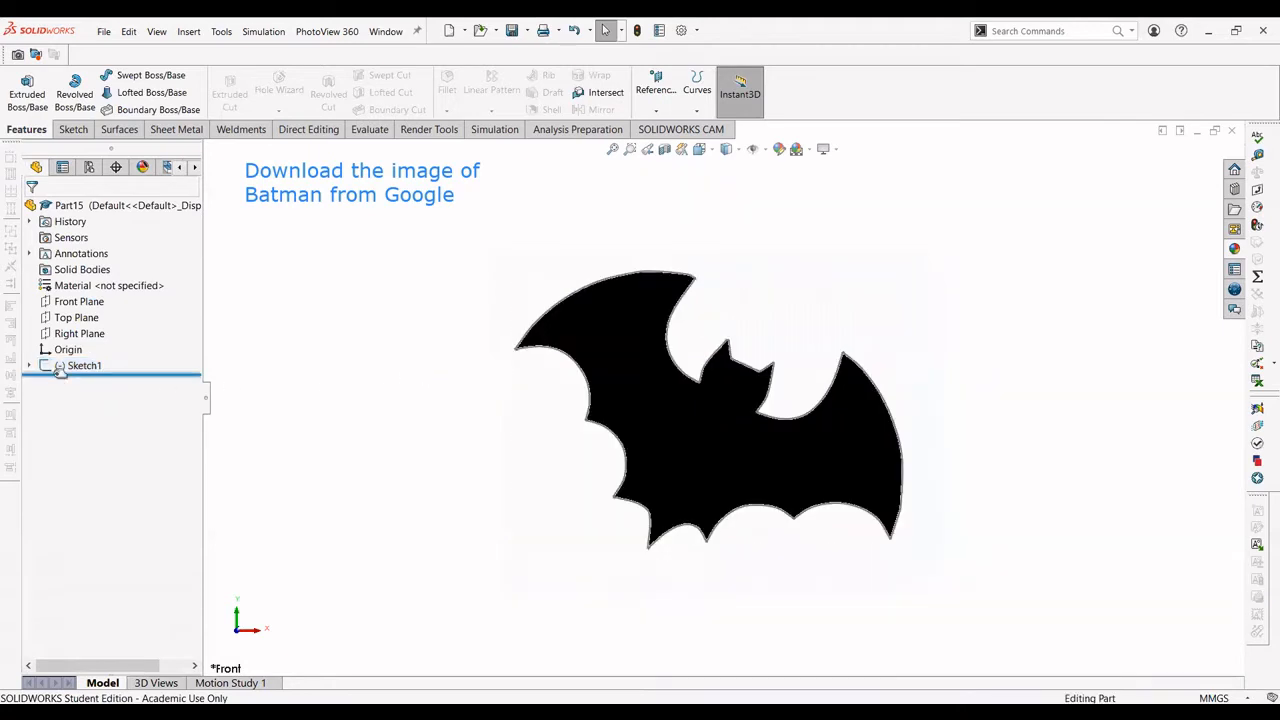
left_click(30, 368)
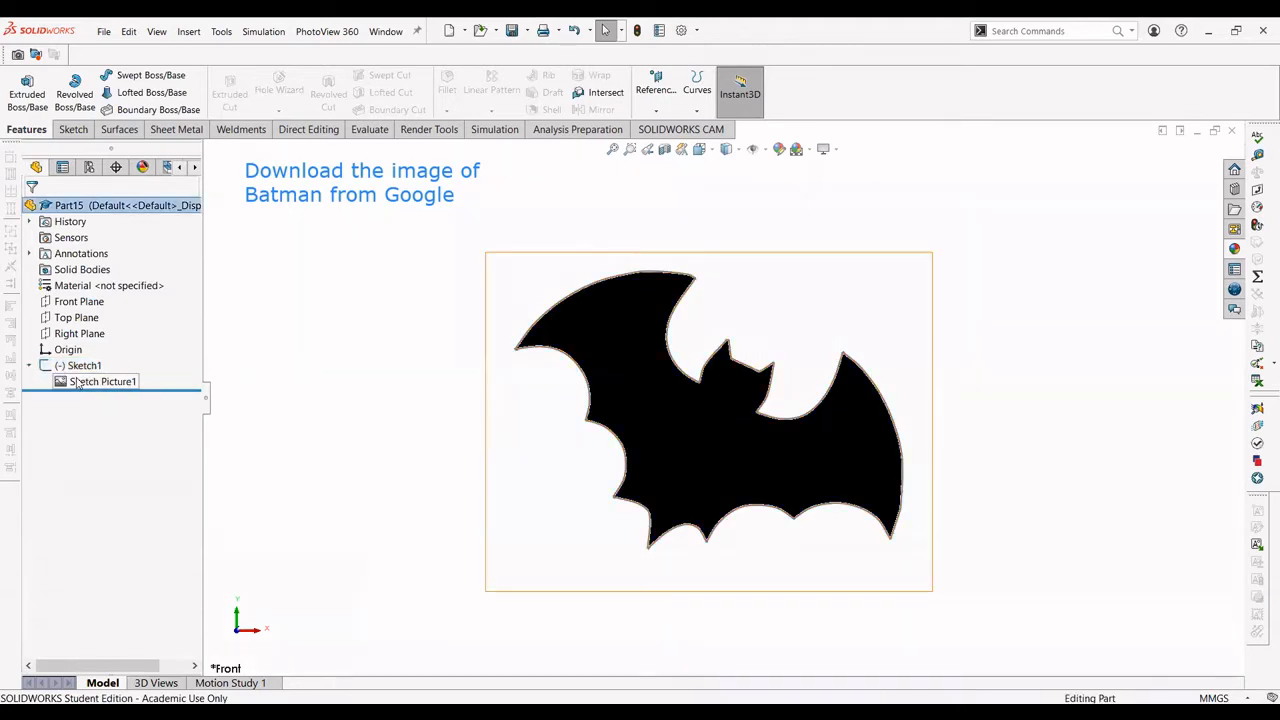
right_click(77, 385)
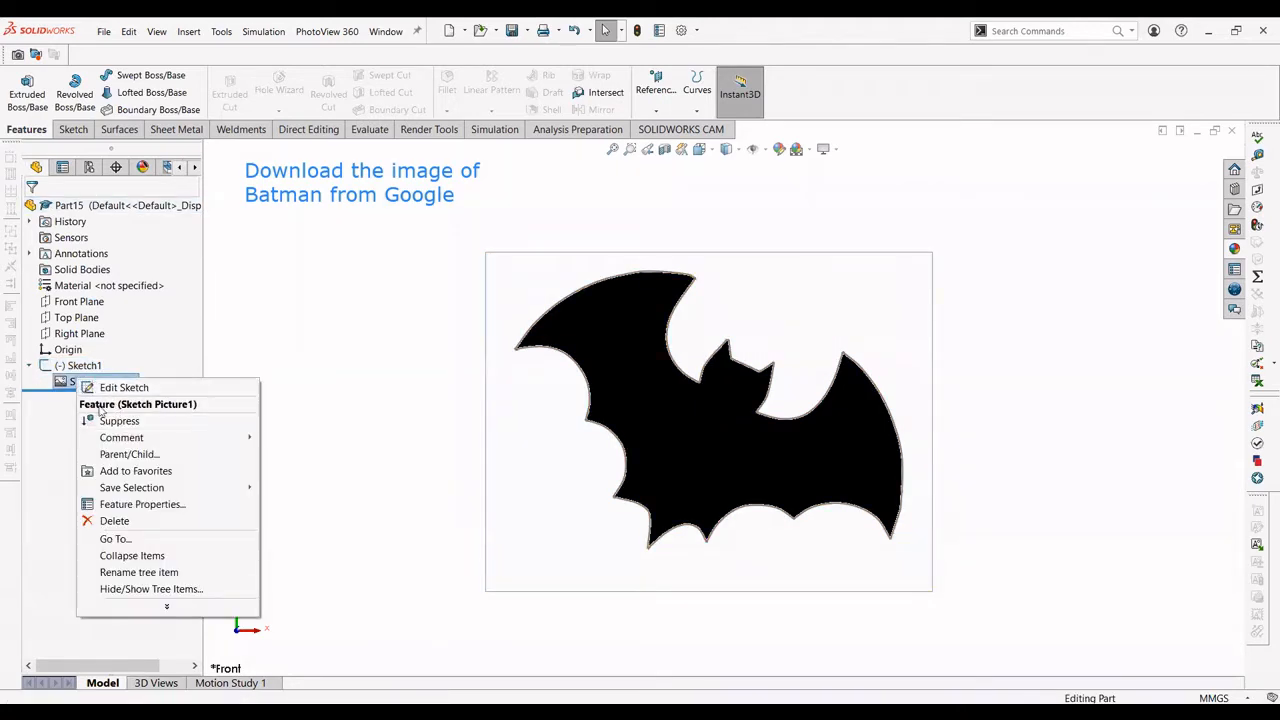
left_click(101, 424)
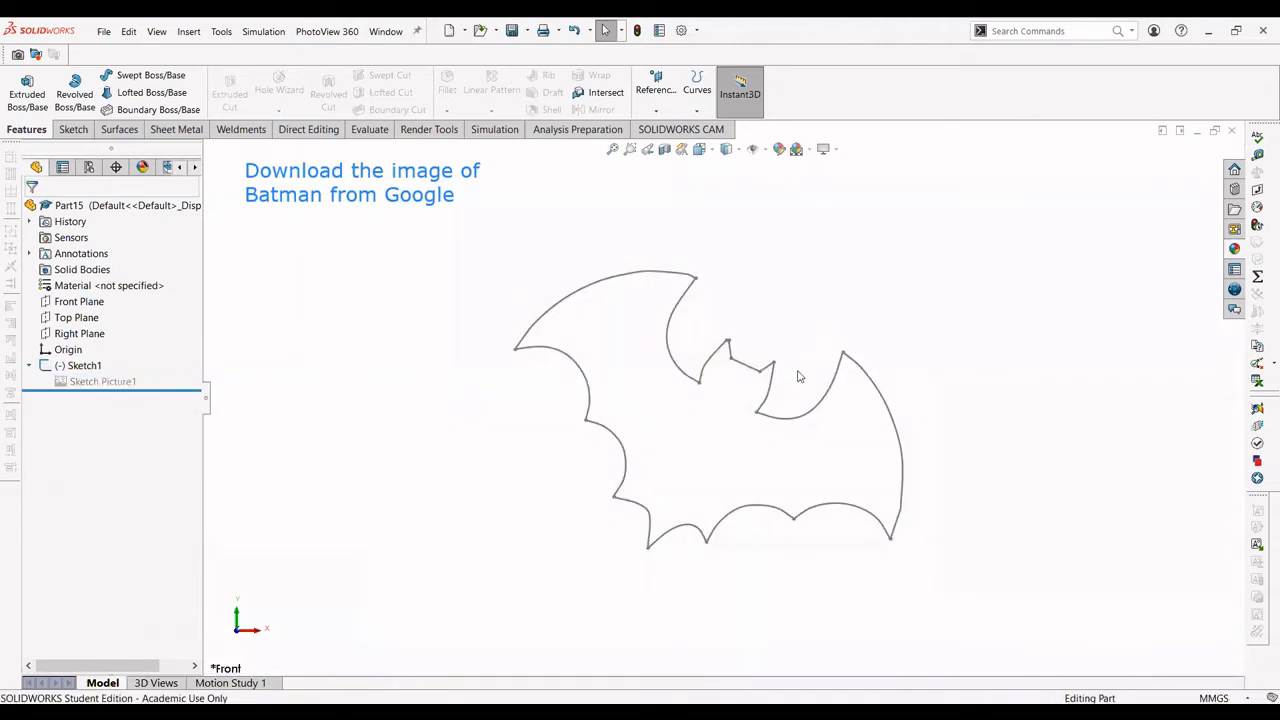
Extrude the traced bat outline of Sketch1 with a Mid Plane end condition and a greater depth
scroll(797, 371, "down", 2)
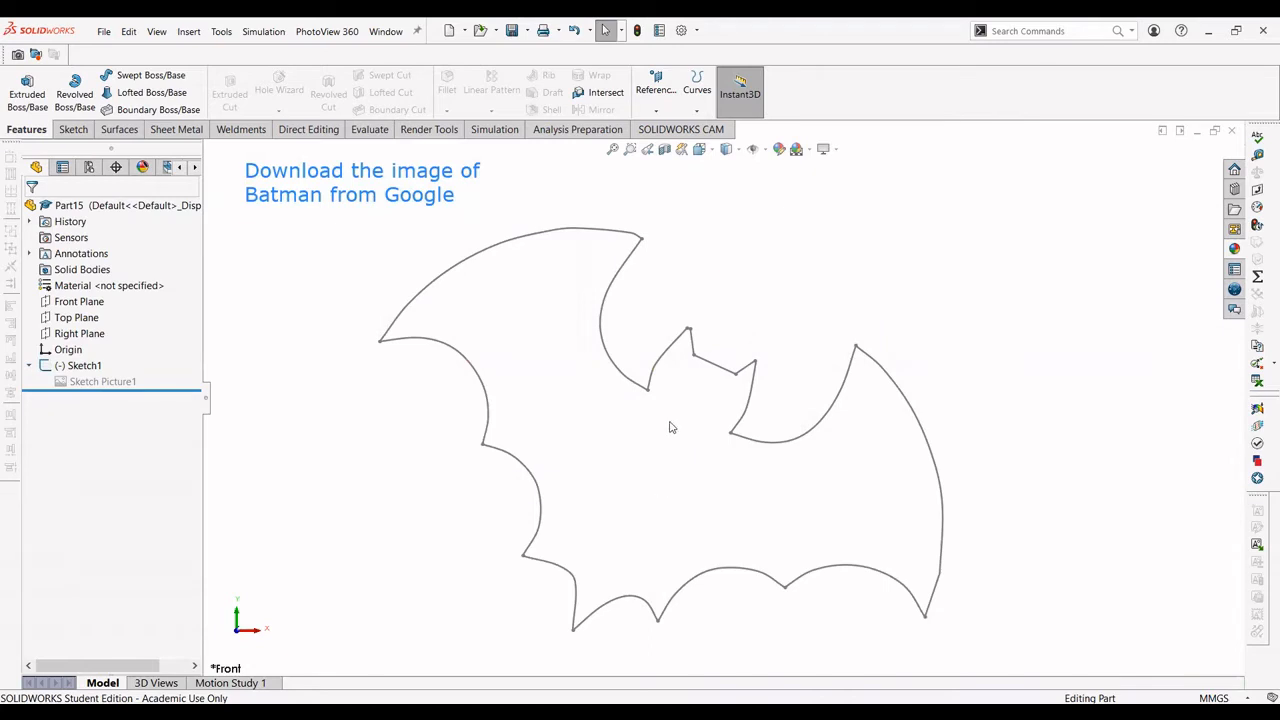
scroll(660, 440, "down", 2)
scroll(643, 455, "up", 2)
mouse_move(643, 457)
middle_mouse_down()
mouse_move(651, 308)
mouse_move(649, 357)
middle_mouse_up()
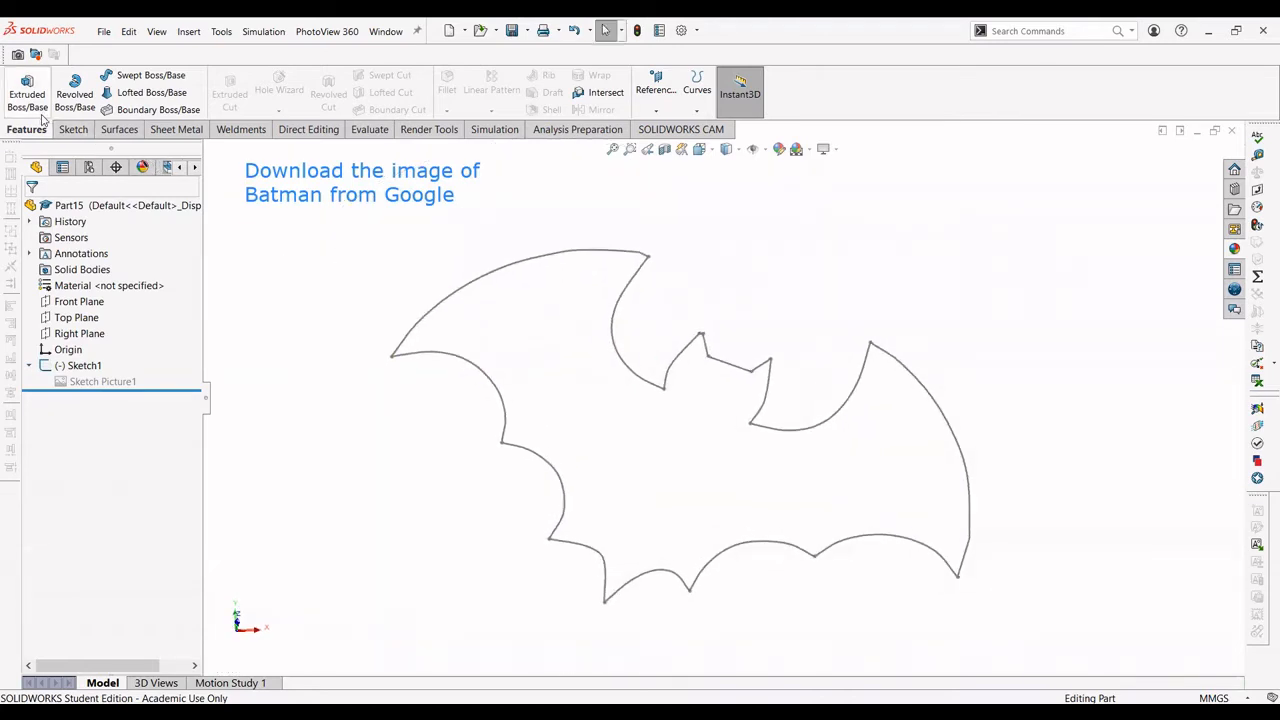
left_click(67, 368)
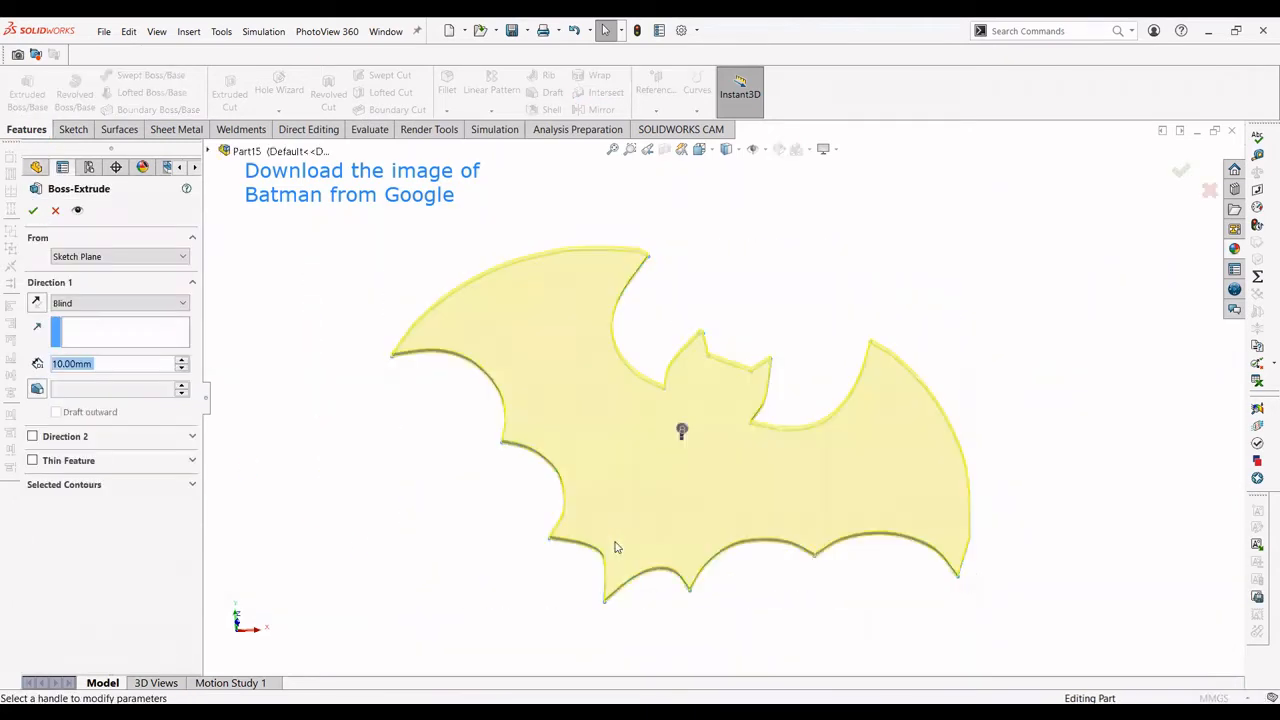
left_click(145, 304)
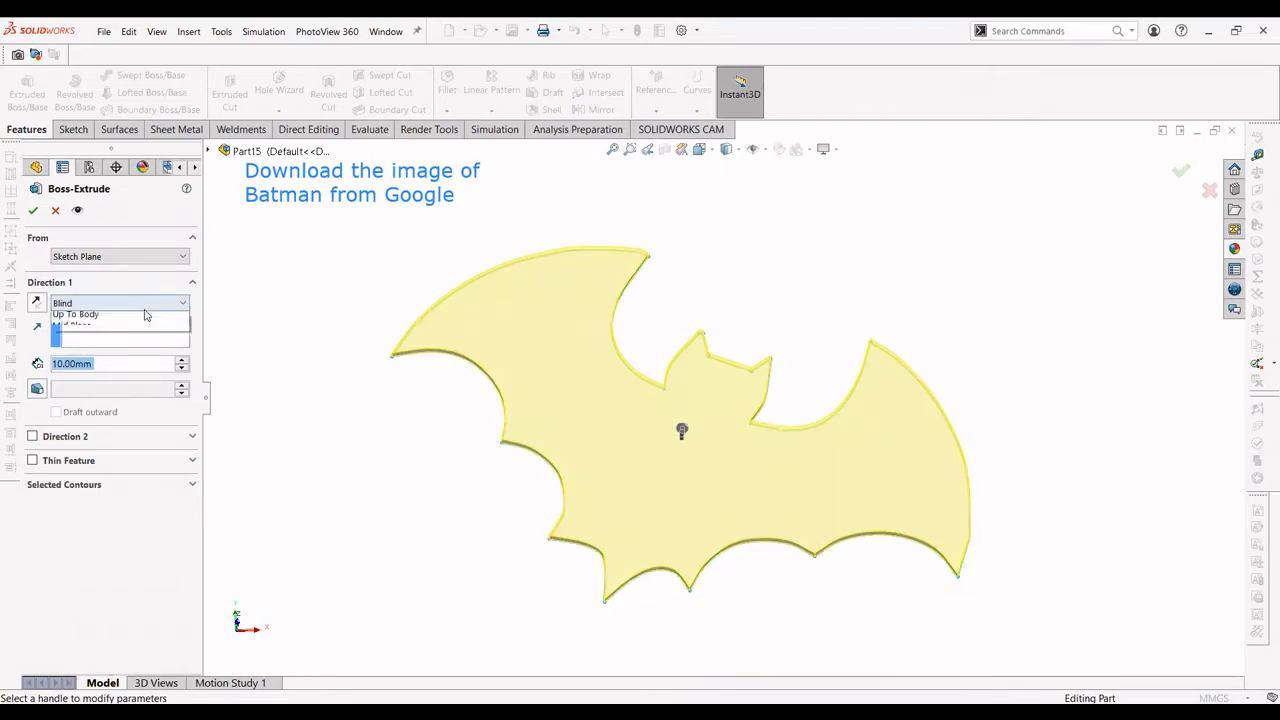
left_click(110, 375)
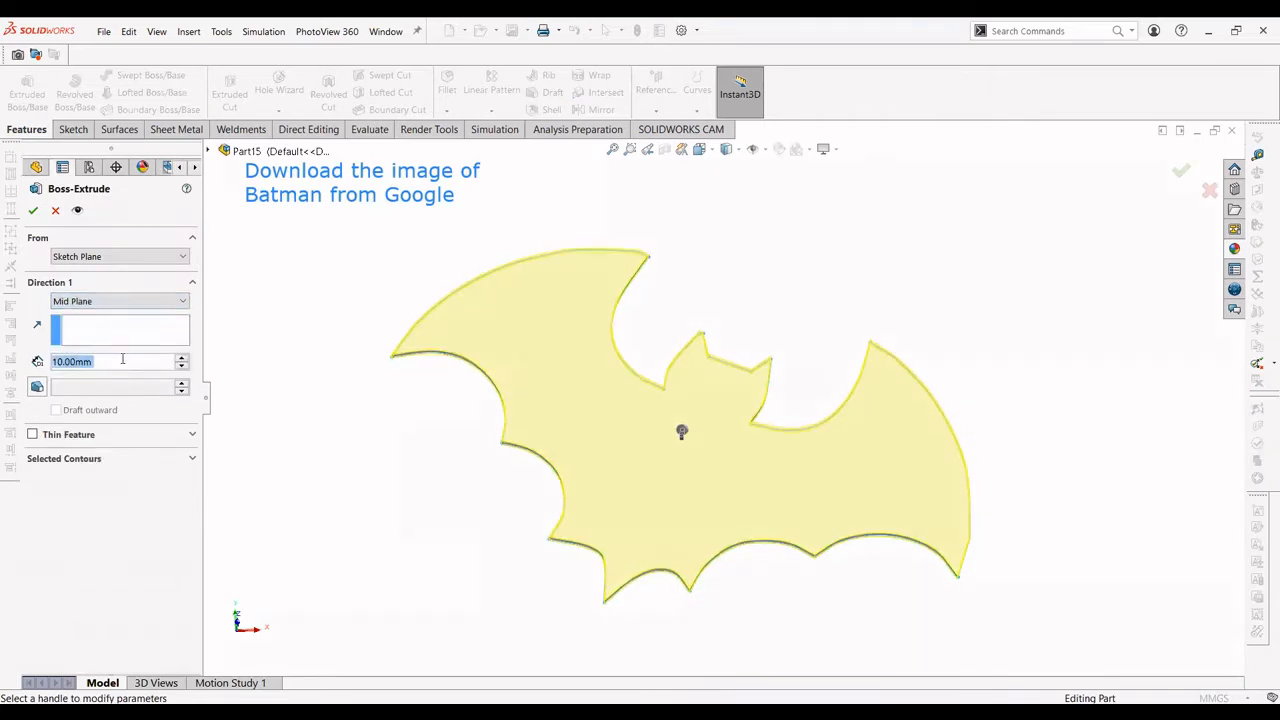
left_click(93, 362)
left_click(33, 210)
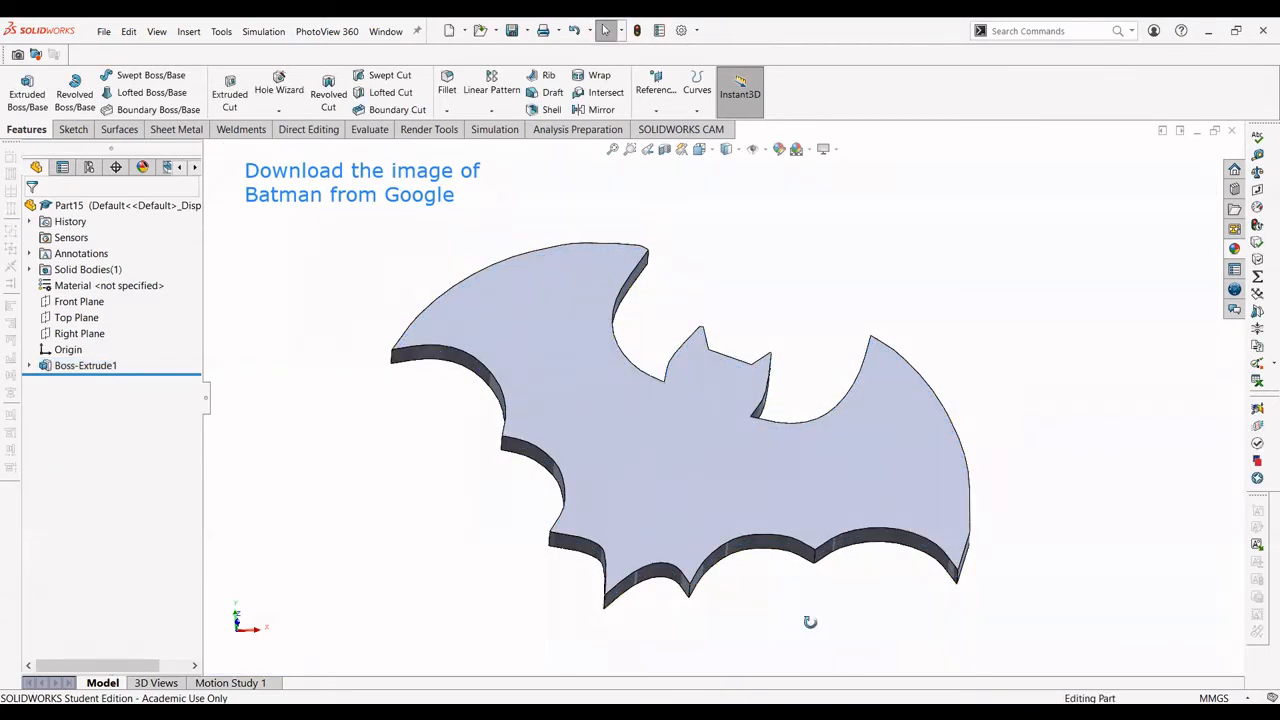
middle_click_drag(810, 622, 806, 566)
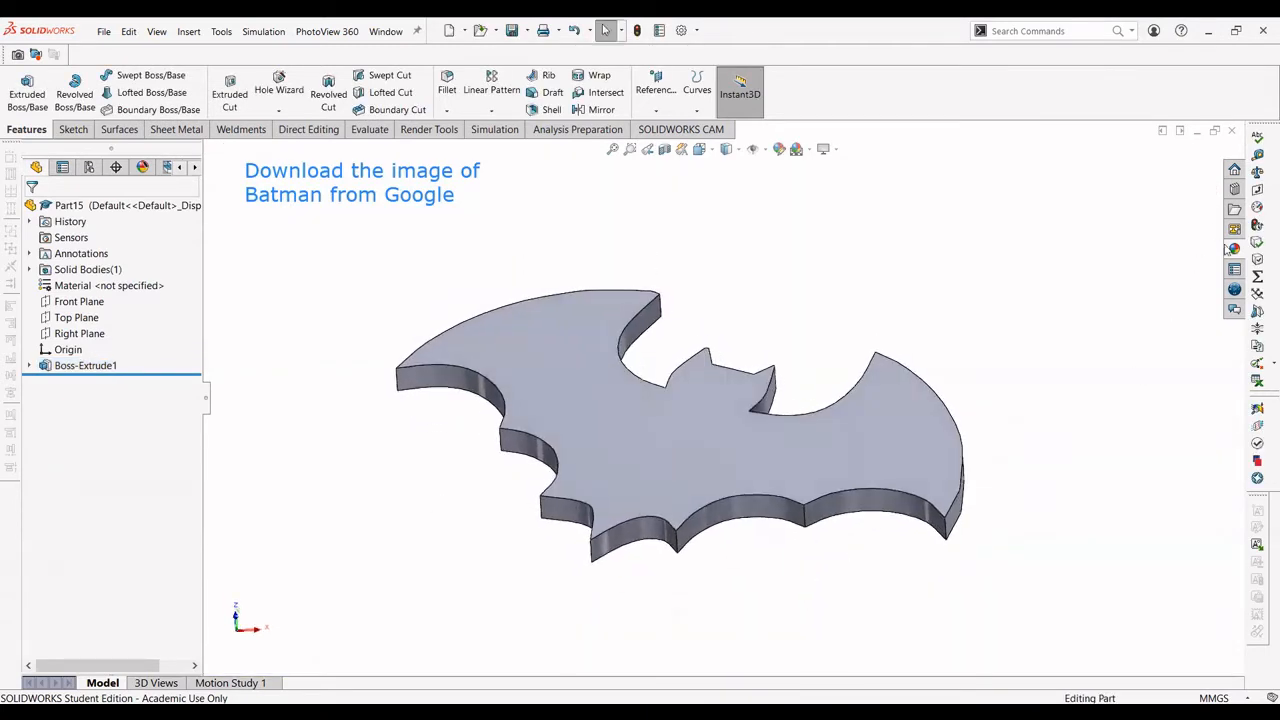
middle_click_drag(575, 497, 566, 548)
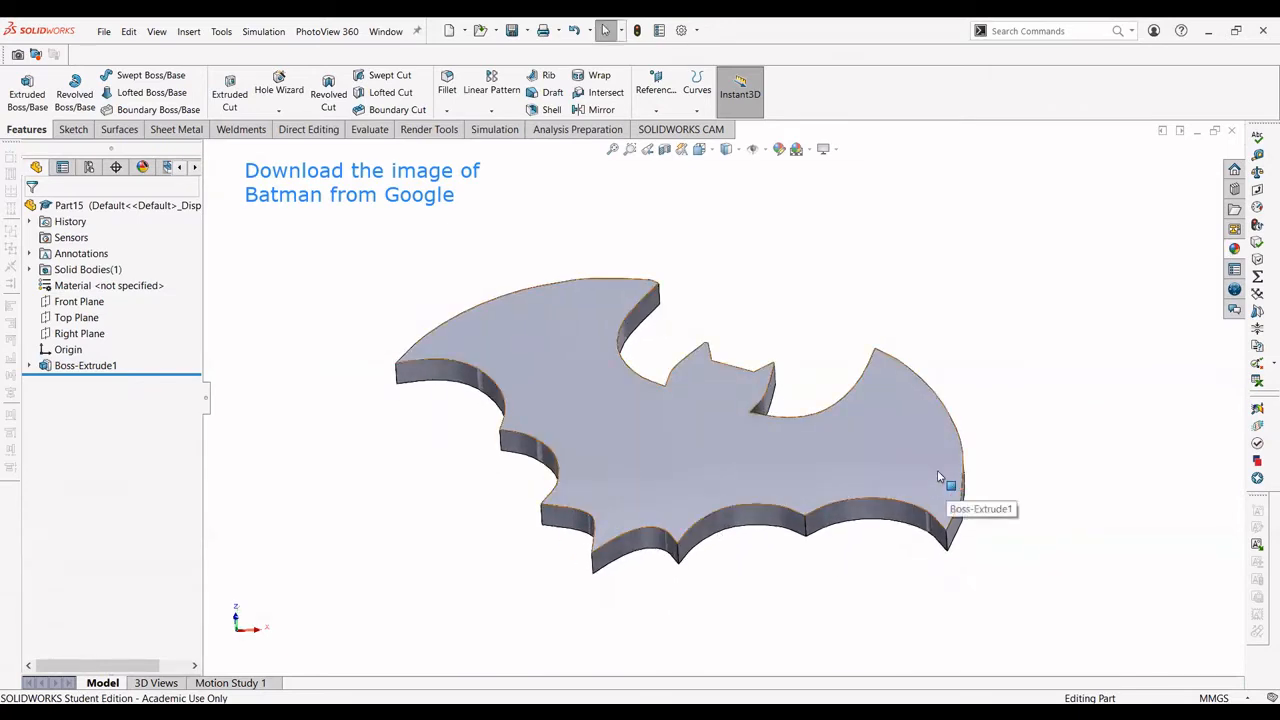
scroll(912, 441, "up", 2)
middle_click_drag(912, 441, 551, 565)
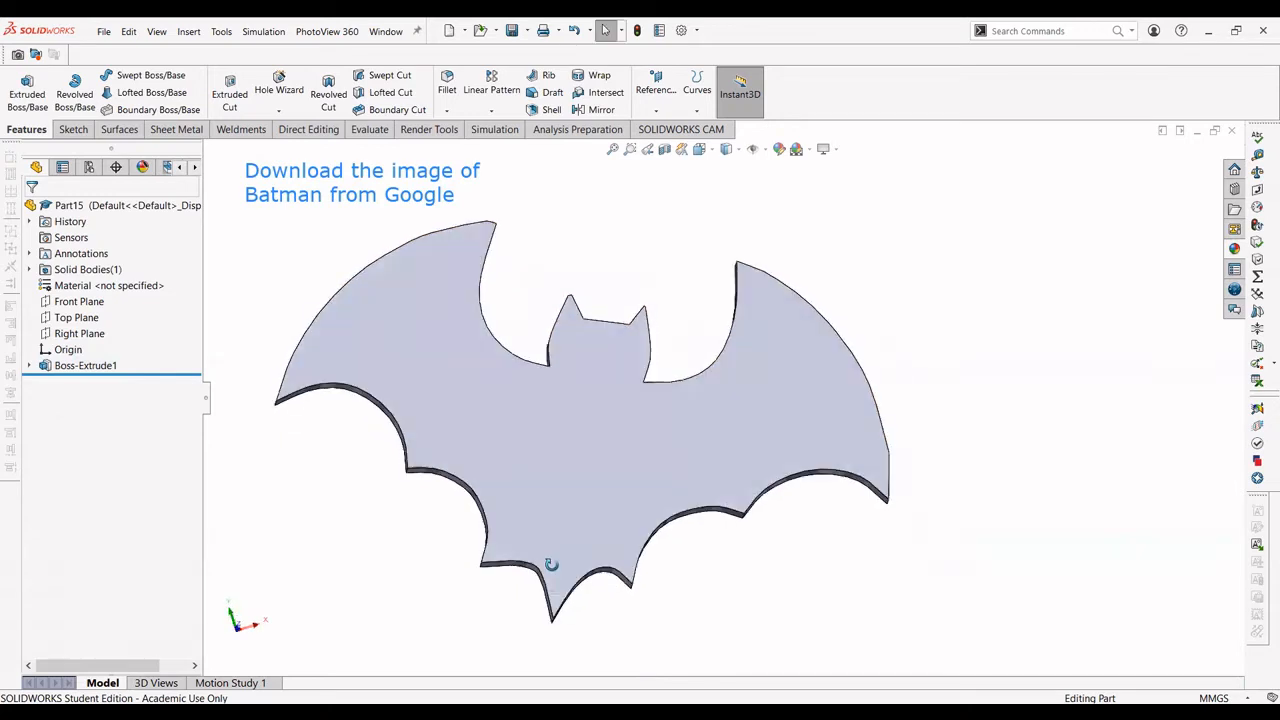
Fillet the top face of the head between the ears and the outer curved faces of both wings with a 5 mm radius
middle_click_drag(510, 346, 554, 380)
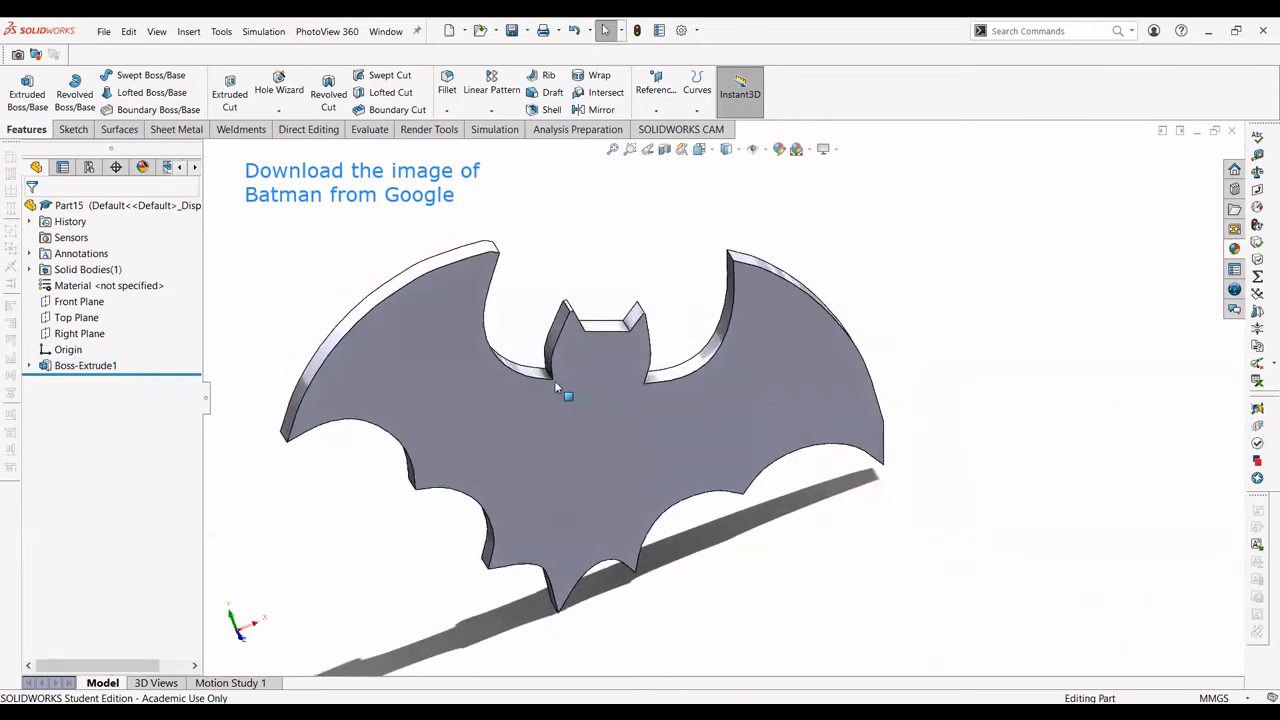
scroll(554, 380, "down", 4)
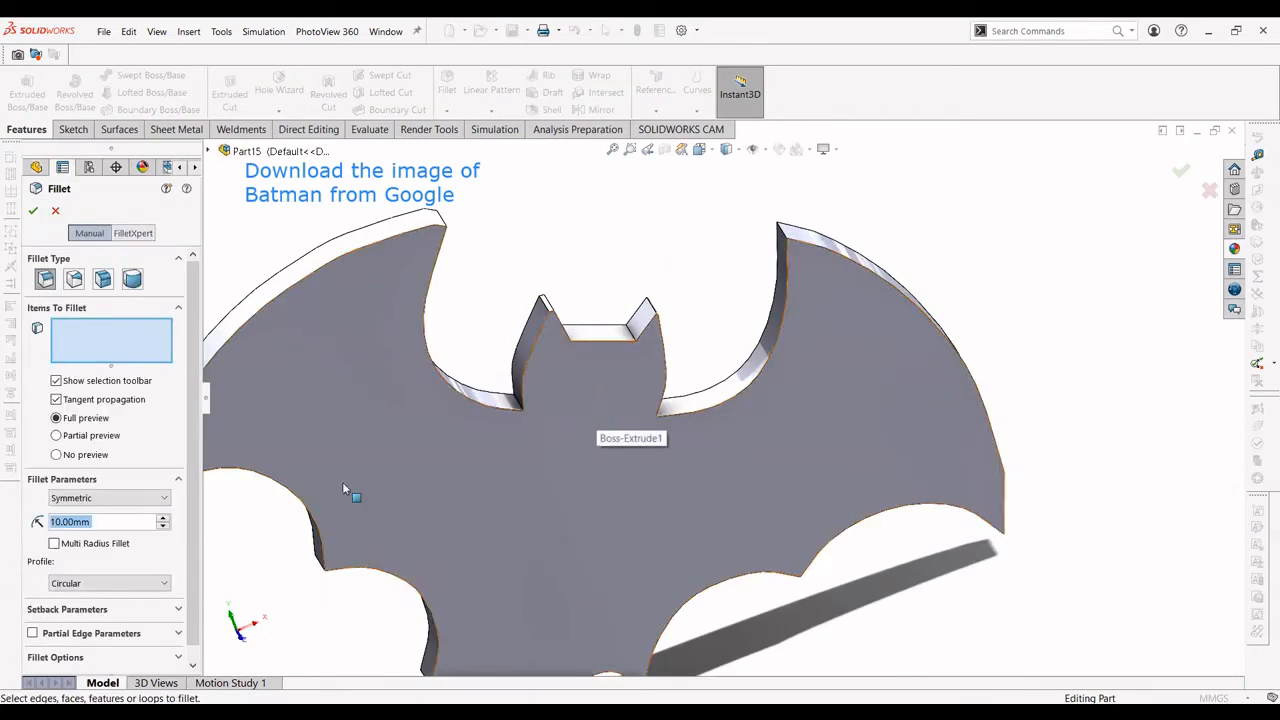
left_click_drag(108, 524, 50, 523)
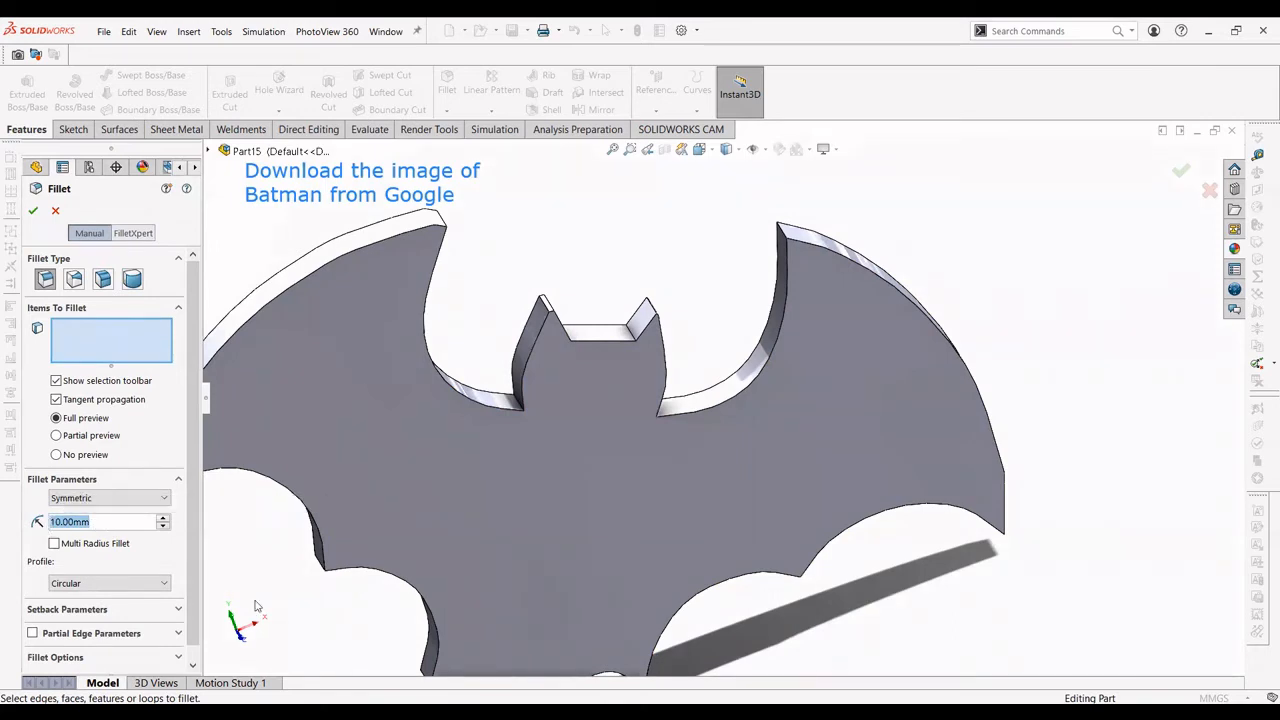
type("5")
left_click(610, 343)
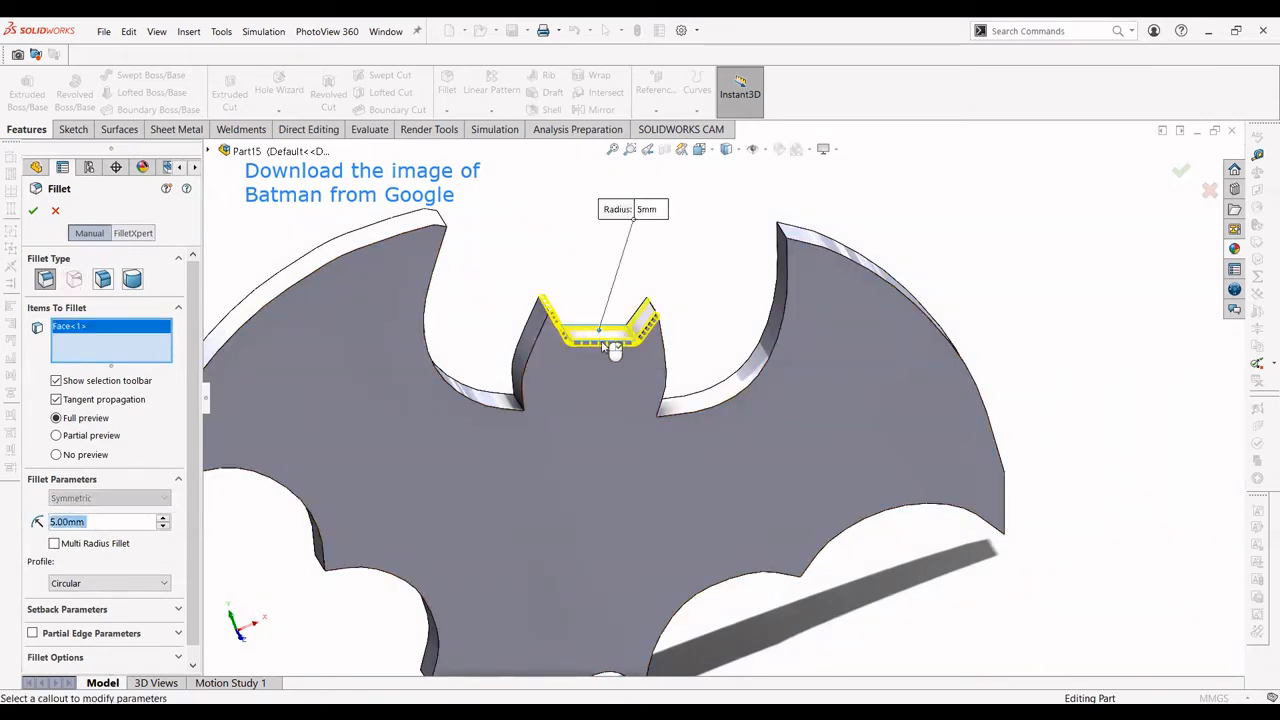
scroll(581, 439, "up", 3)
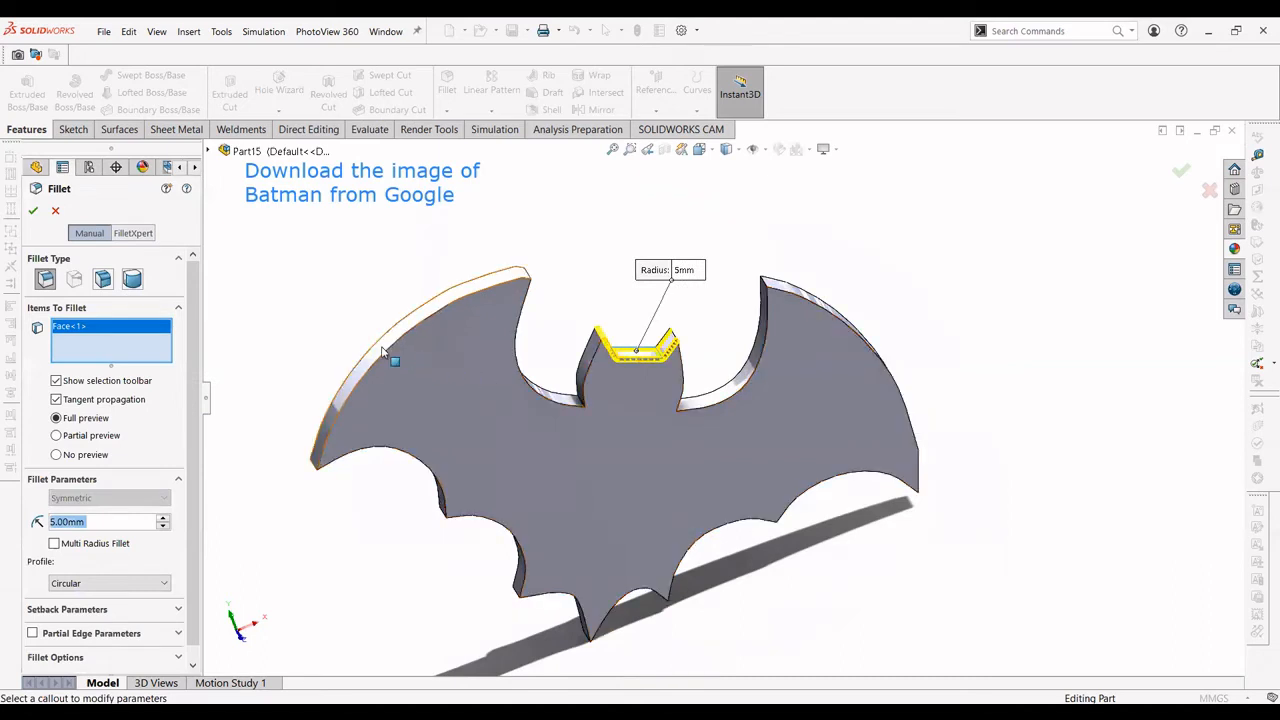
left_click(382, 350)
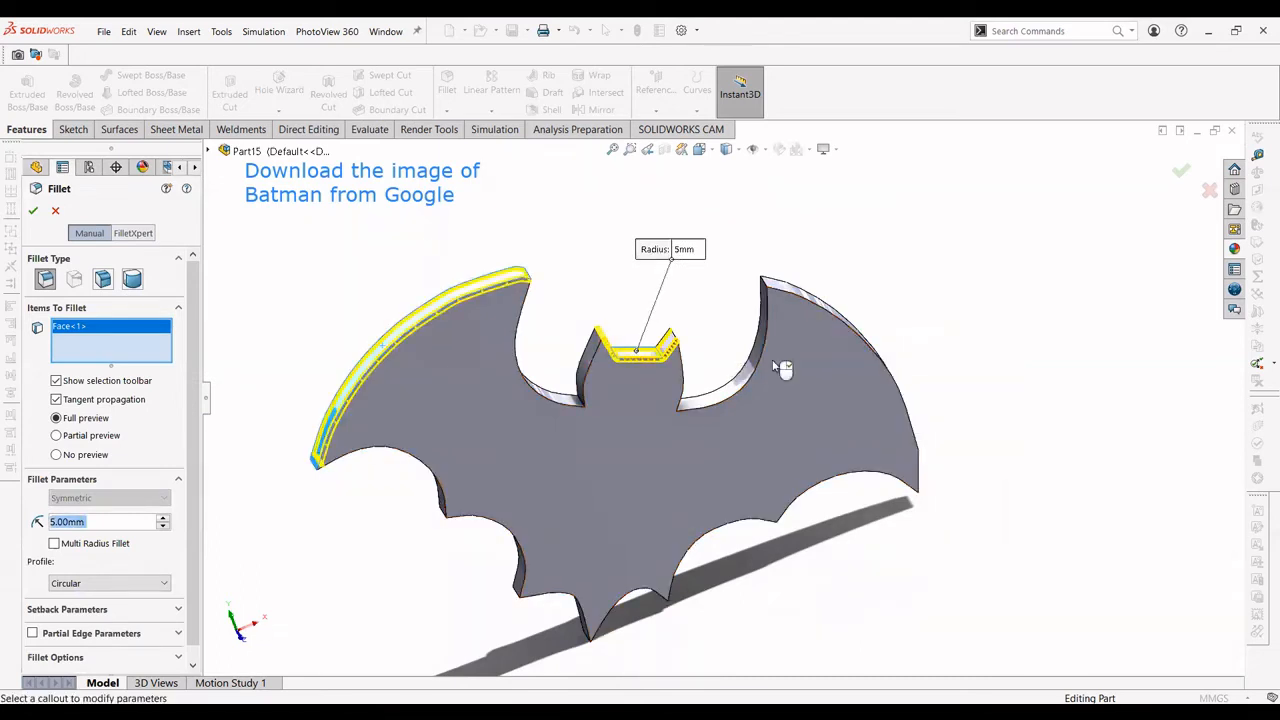
middle_click_drag(816, 364, 771, 391)
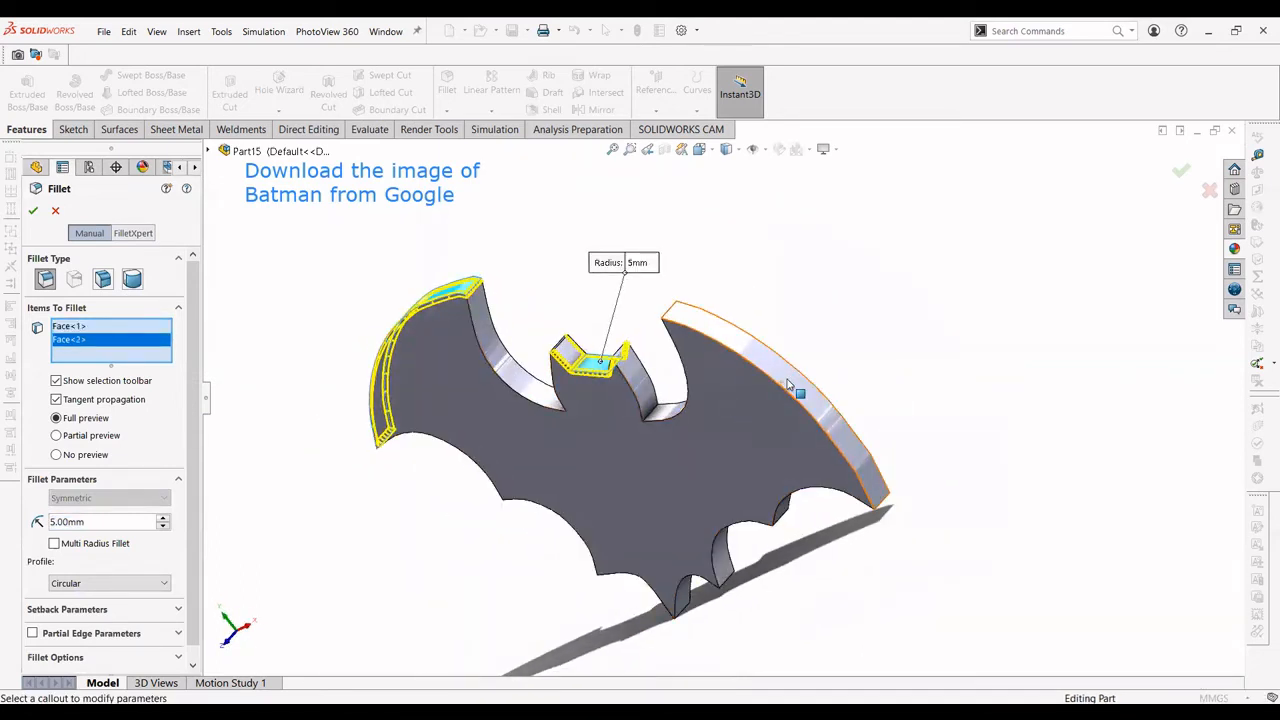
left_click(788, 381)
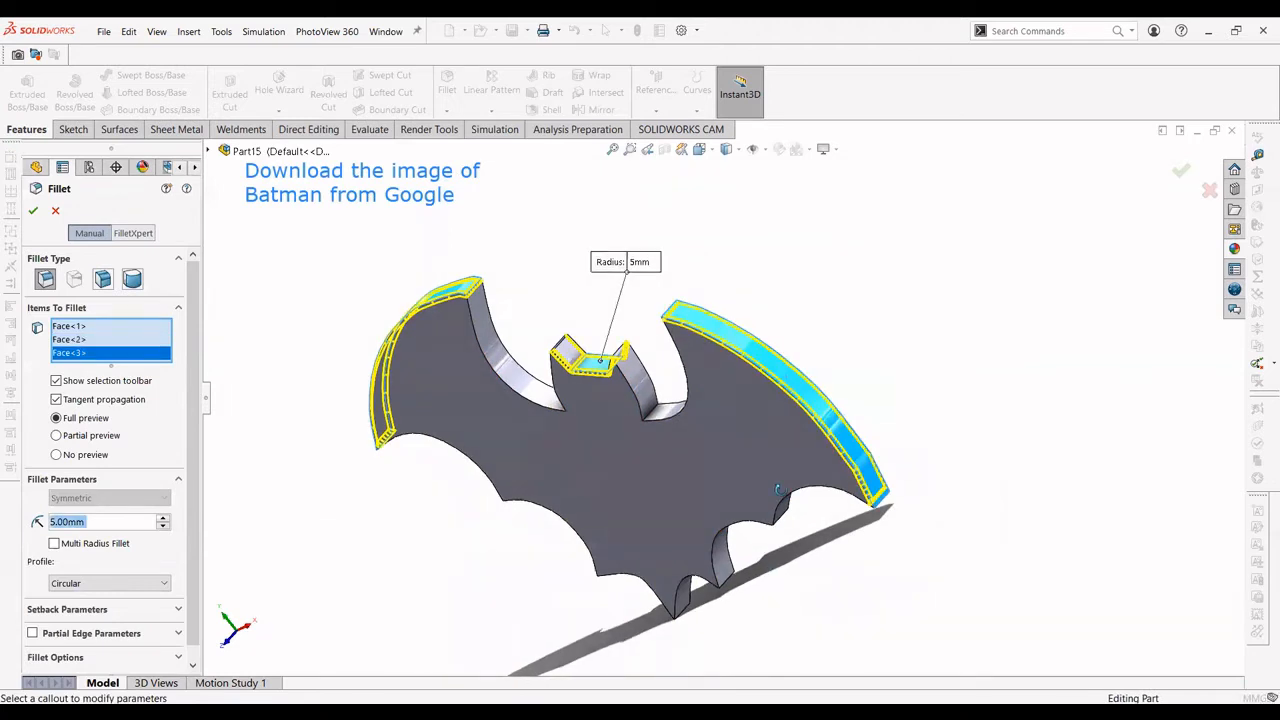
mouse_move(795, 494)
middle_mouse_down()
mouse_move(763, 560)
mouse_move(786, 503)
mouse_move(774, 534)
mouse_move(783, 558)
mouse_move(785, 511)
middle_mouse_up()
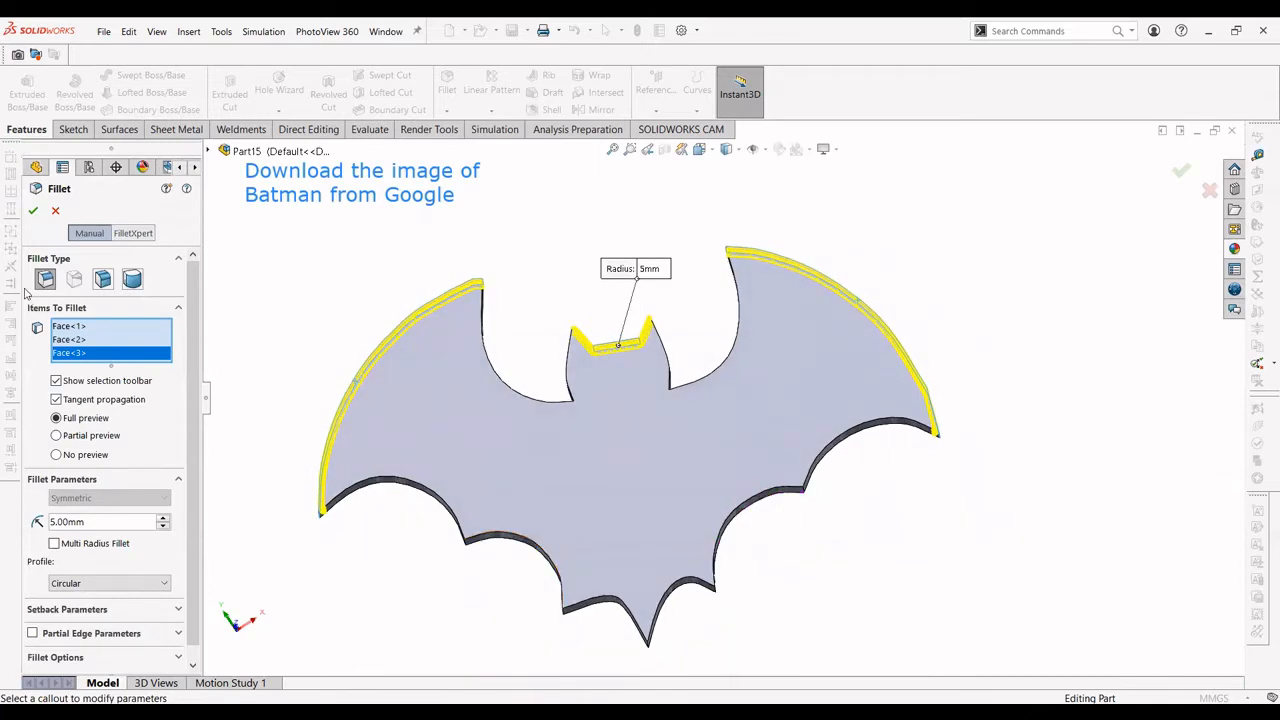
left_click(33, 211)
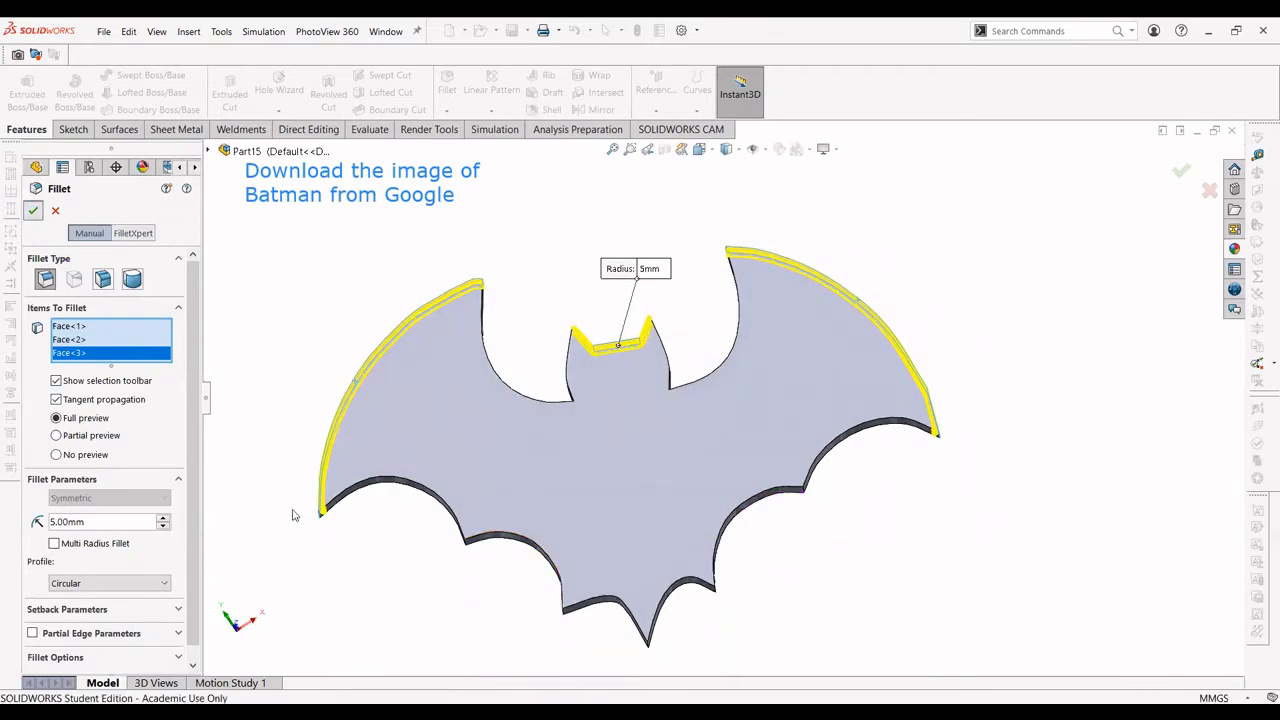
Edit Fillet1 to add the two curved faces that meet at the bat's tail point
middle_click_drag(353, 533, 365, 459)
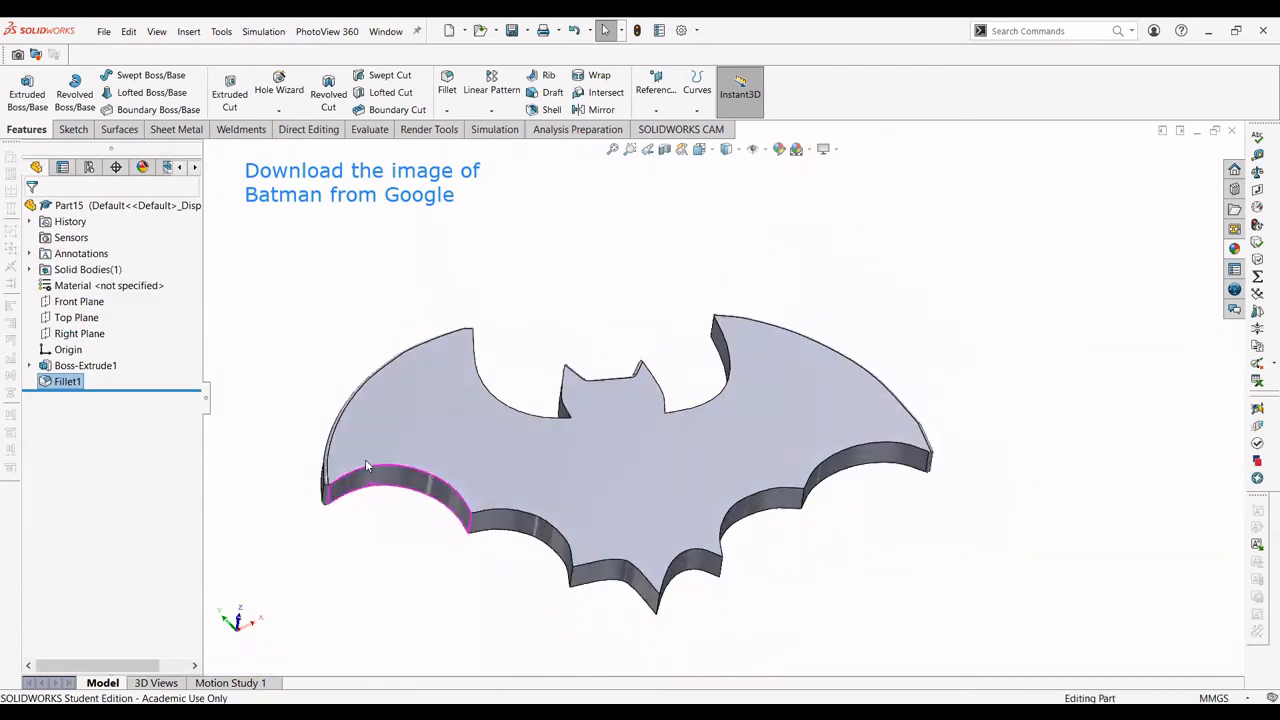
right_click(67, 381)
left_click(84, 336)
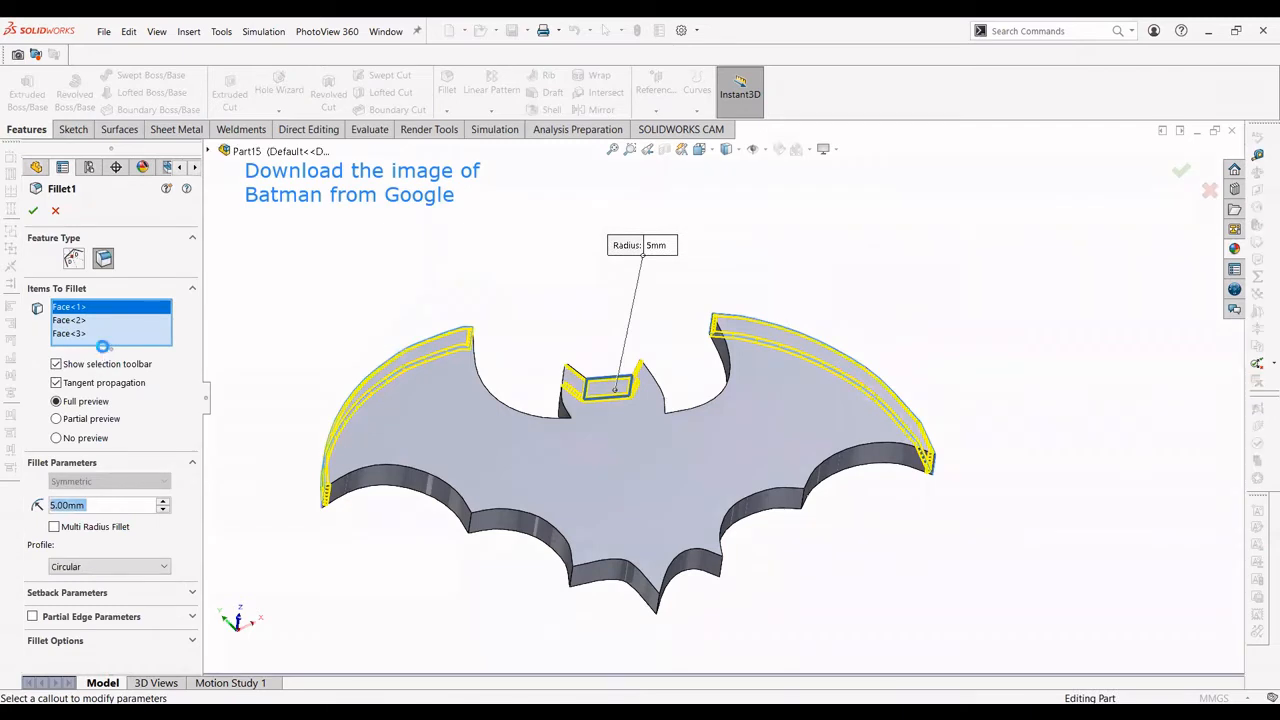
left_click(111, 338)
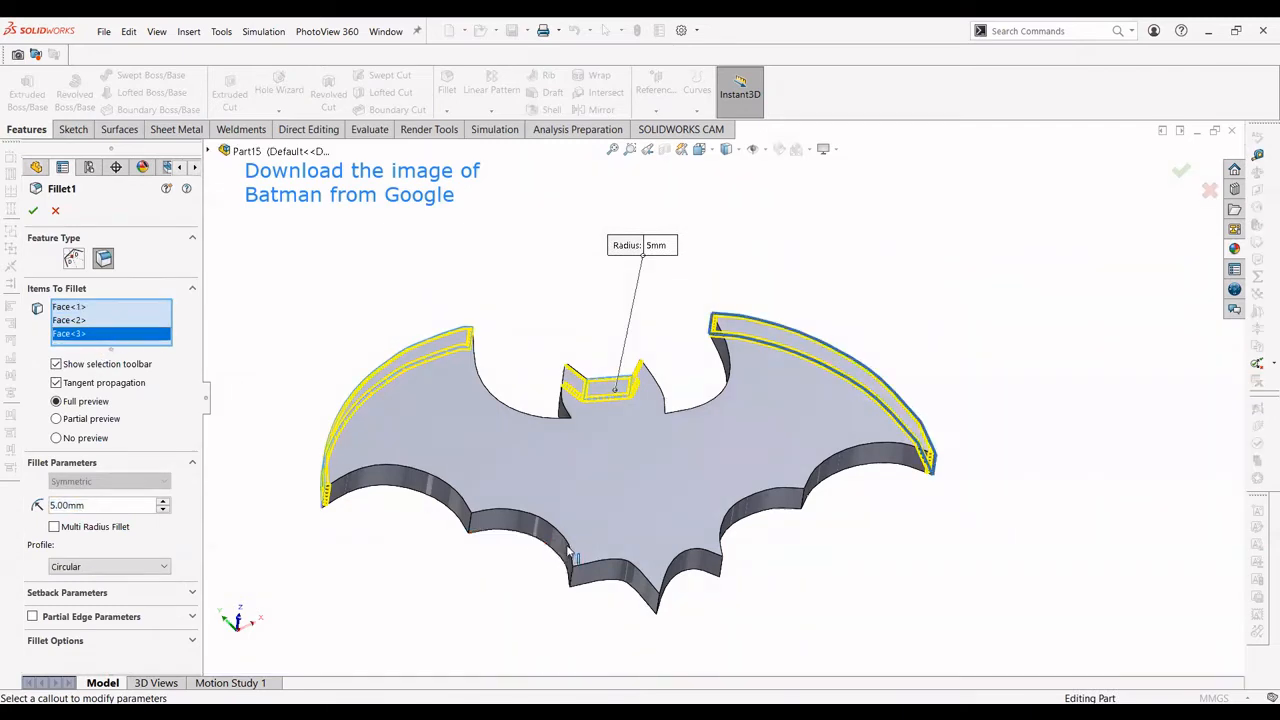
left_click(606, 575)
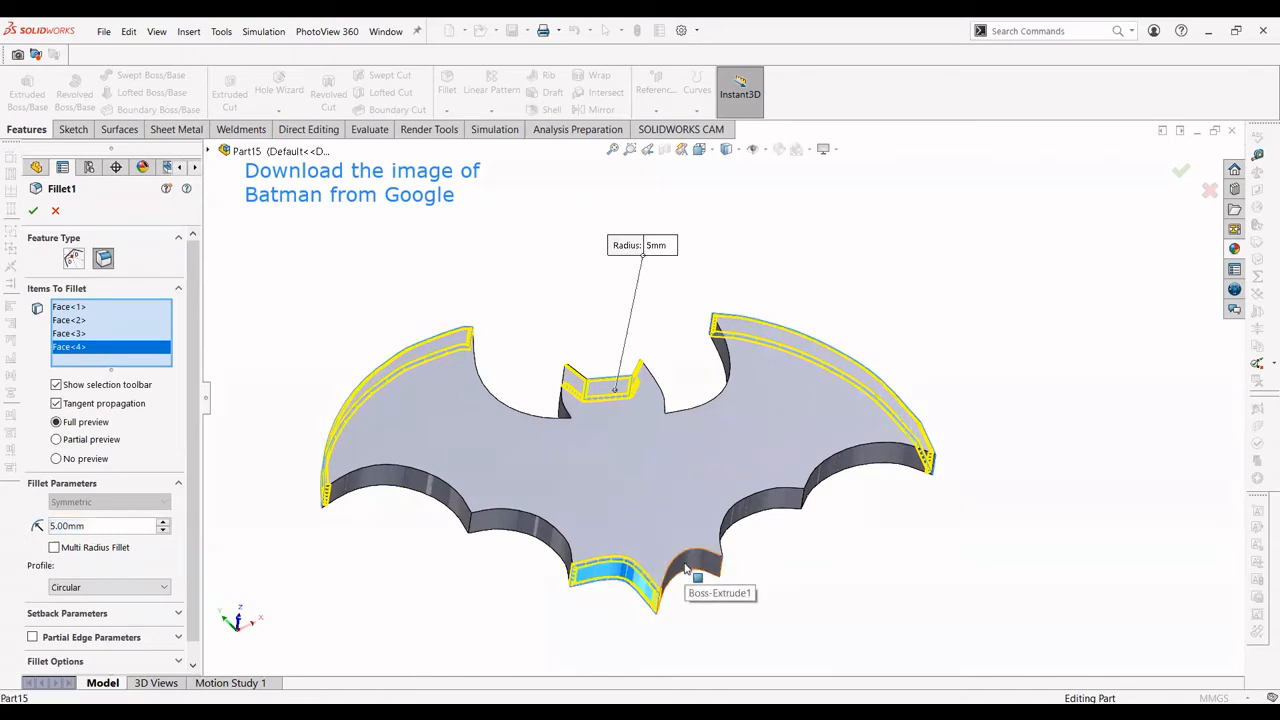
left_click(686, 568)
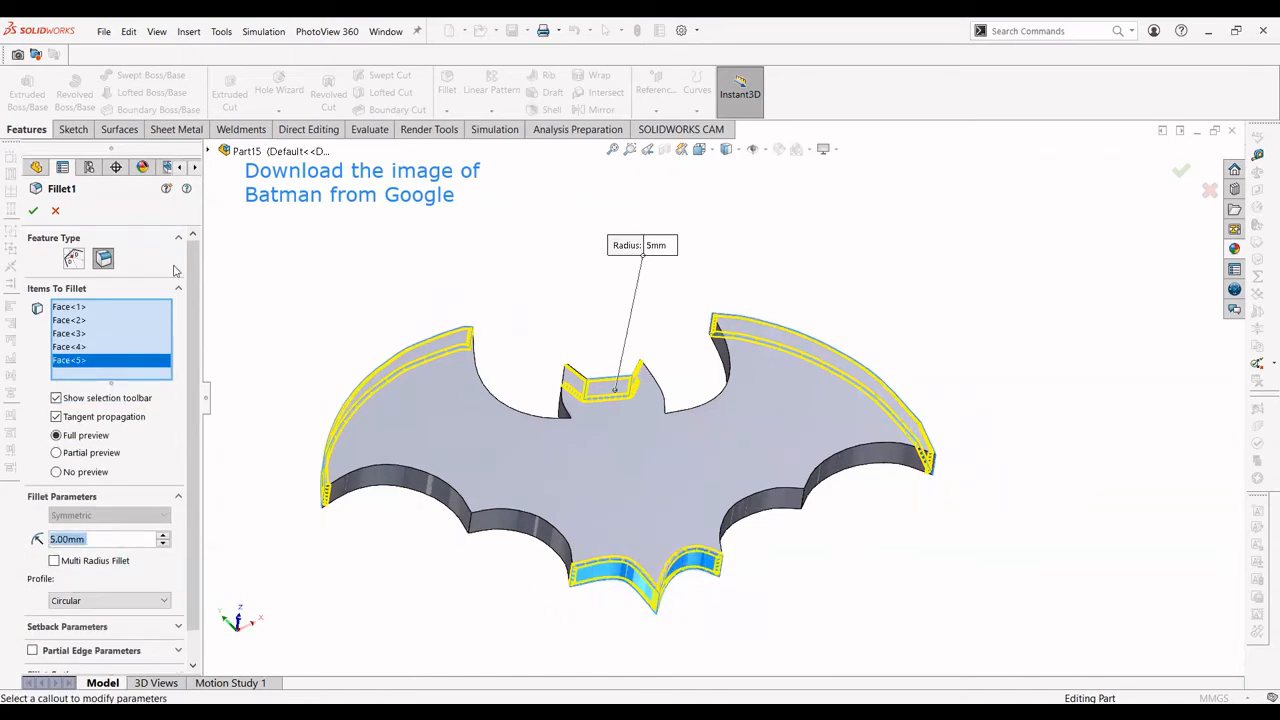
left_click(33, 211)
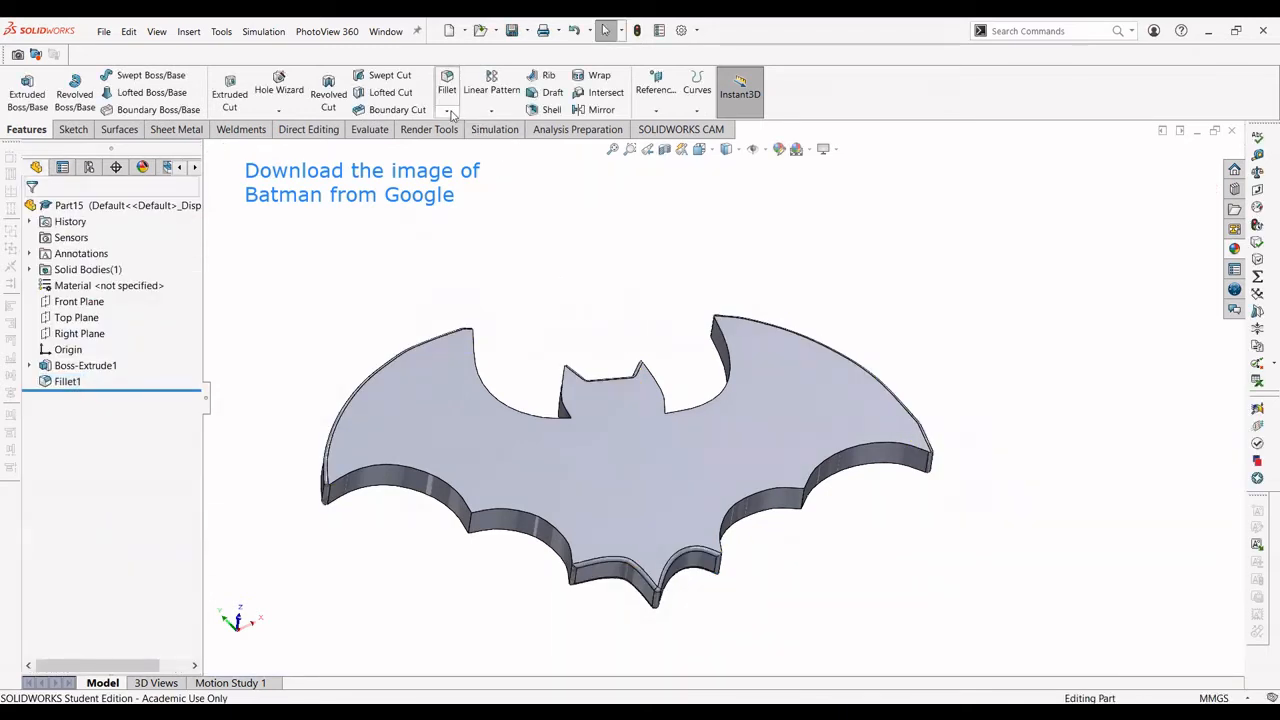
Chamfer the front and back edges of the two wing scallops next to the tail at 5 mm and 45 degrees
left_click(448, 111)
left_click(460, 146)
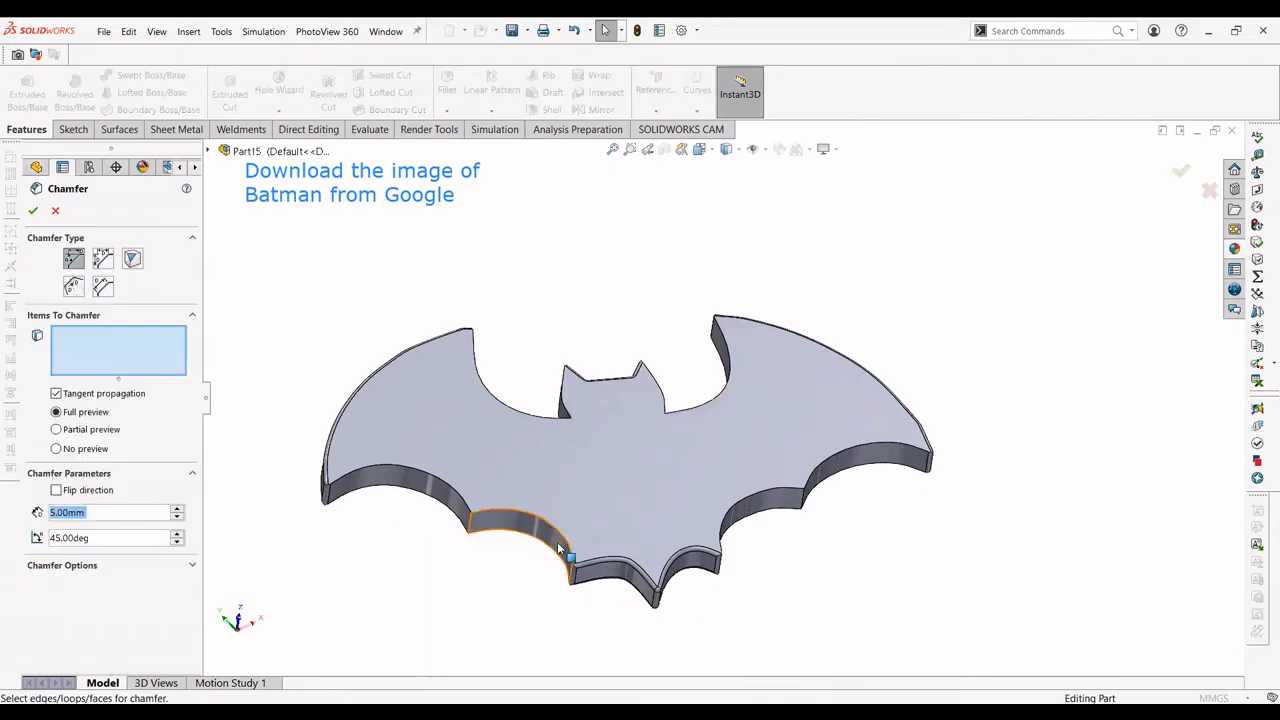
scroll(567, 510, "down", 3)
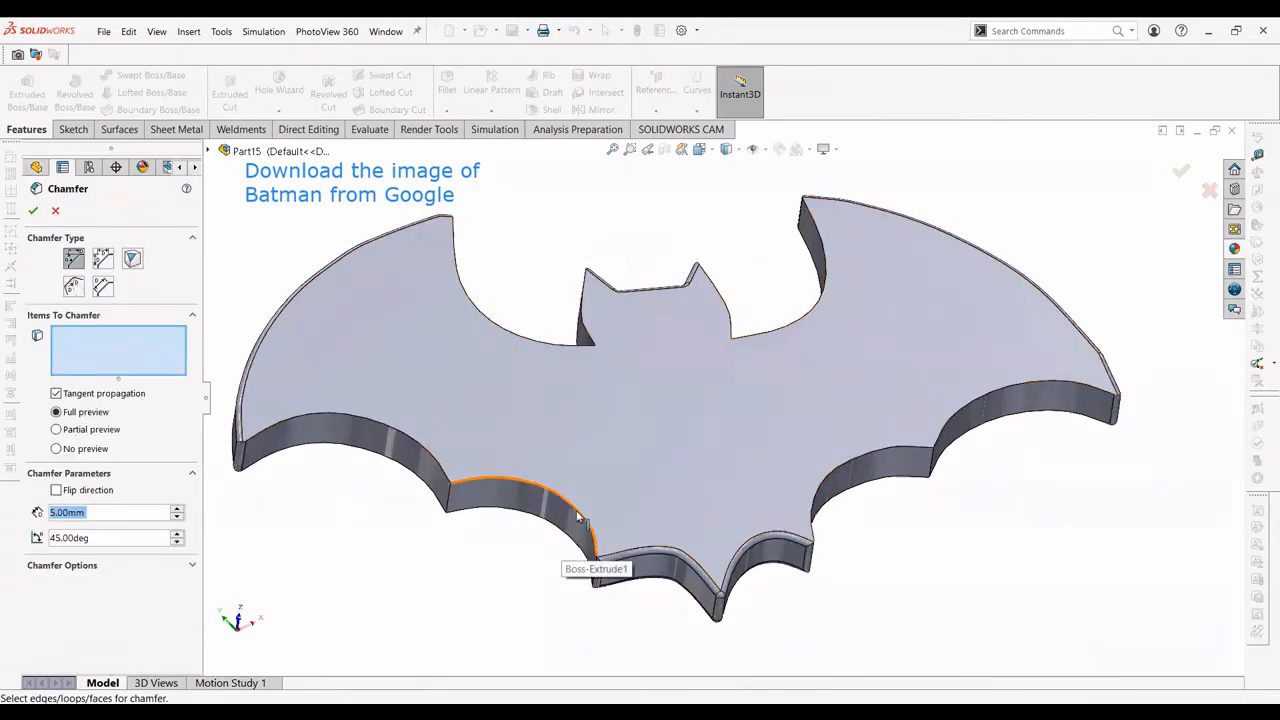
left_click(580, 517)
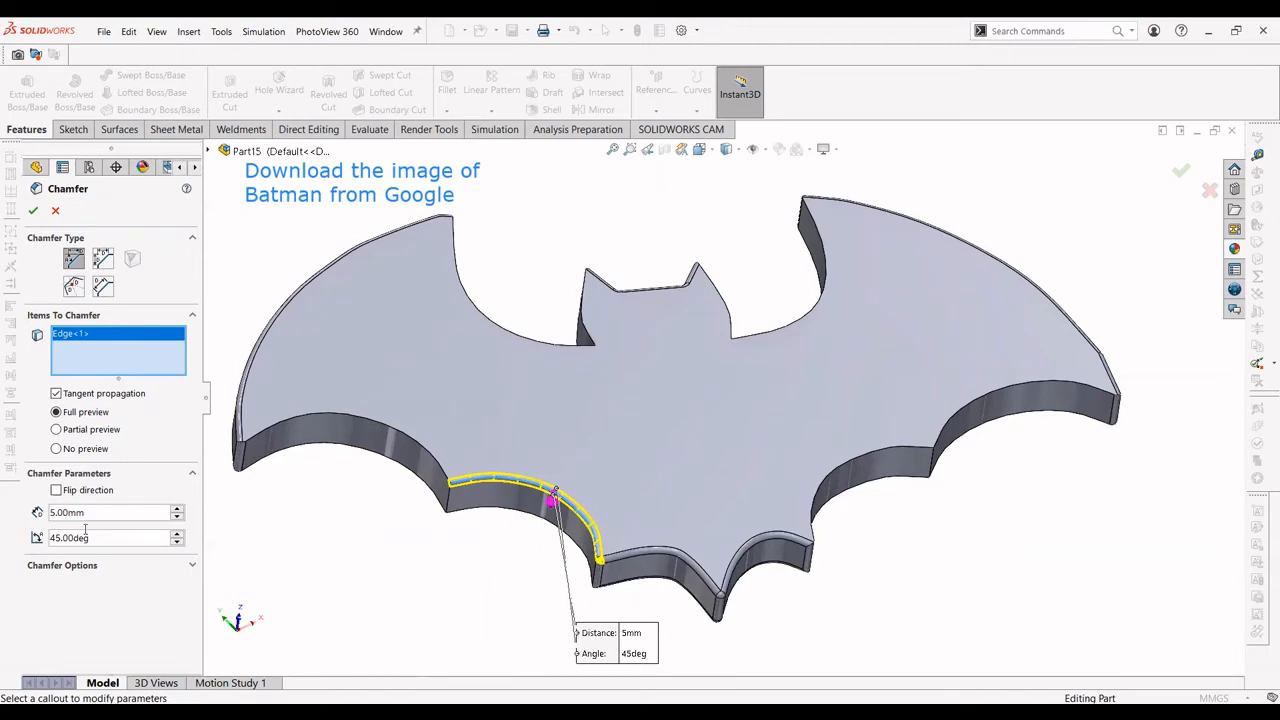
left_click(490, 514)
left_click(832, 470)
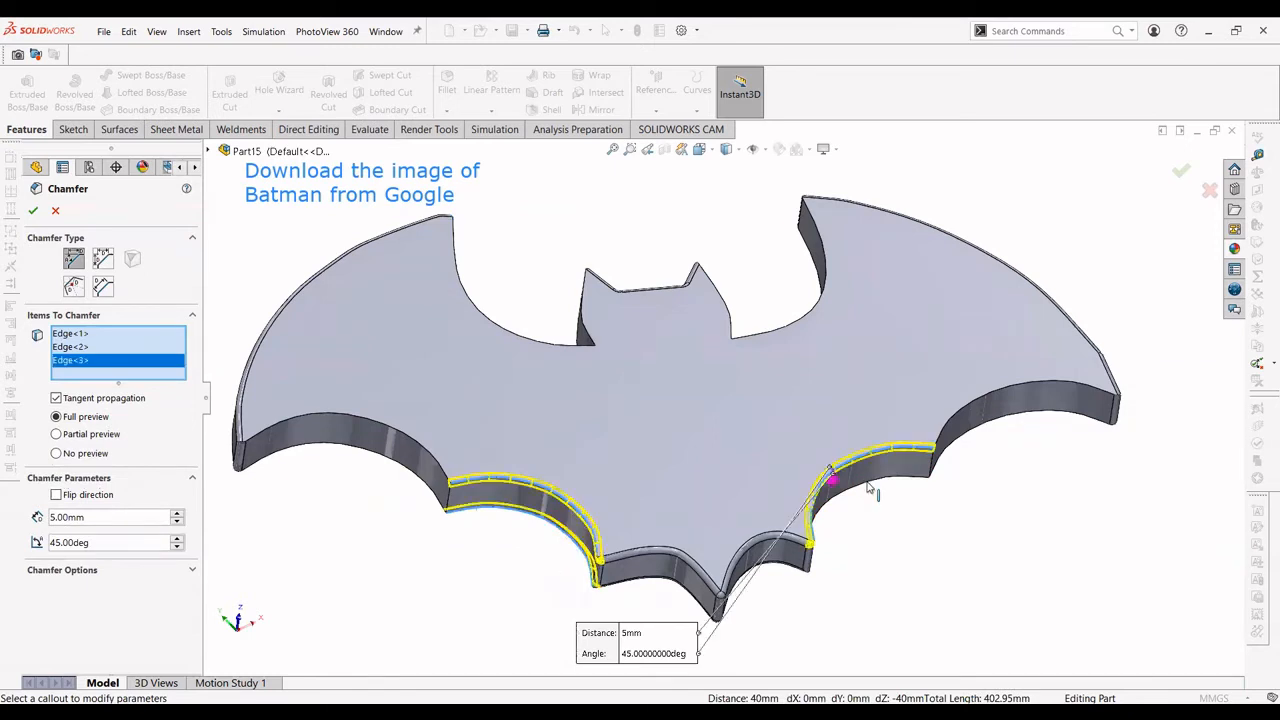
left_click(870, 488)
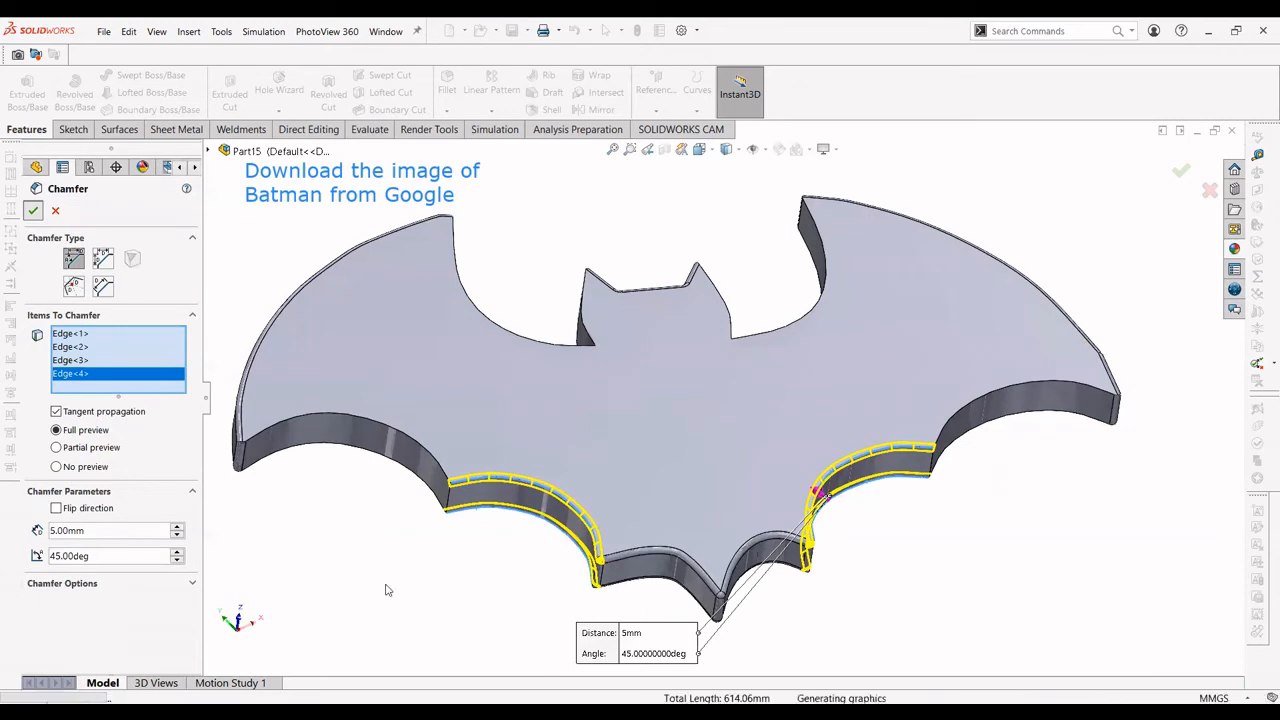
key("Return")
Color the Fillet1 feature red through its appearance settings
right_click(62, 381)
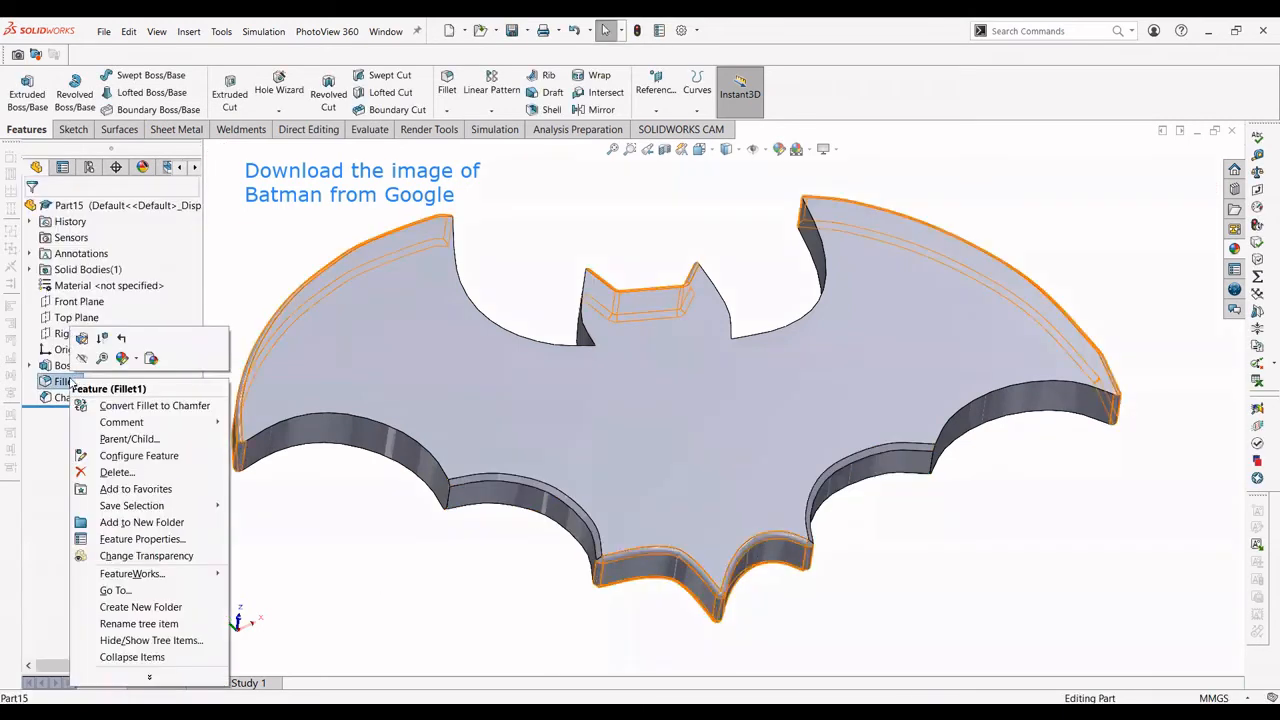
left_click(120, 358)
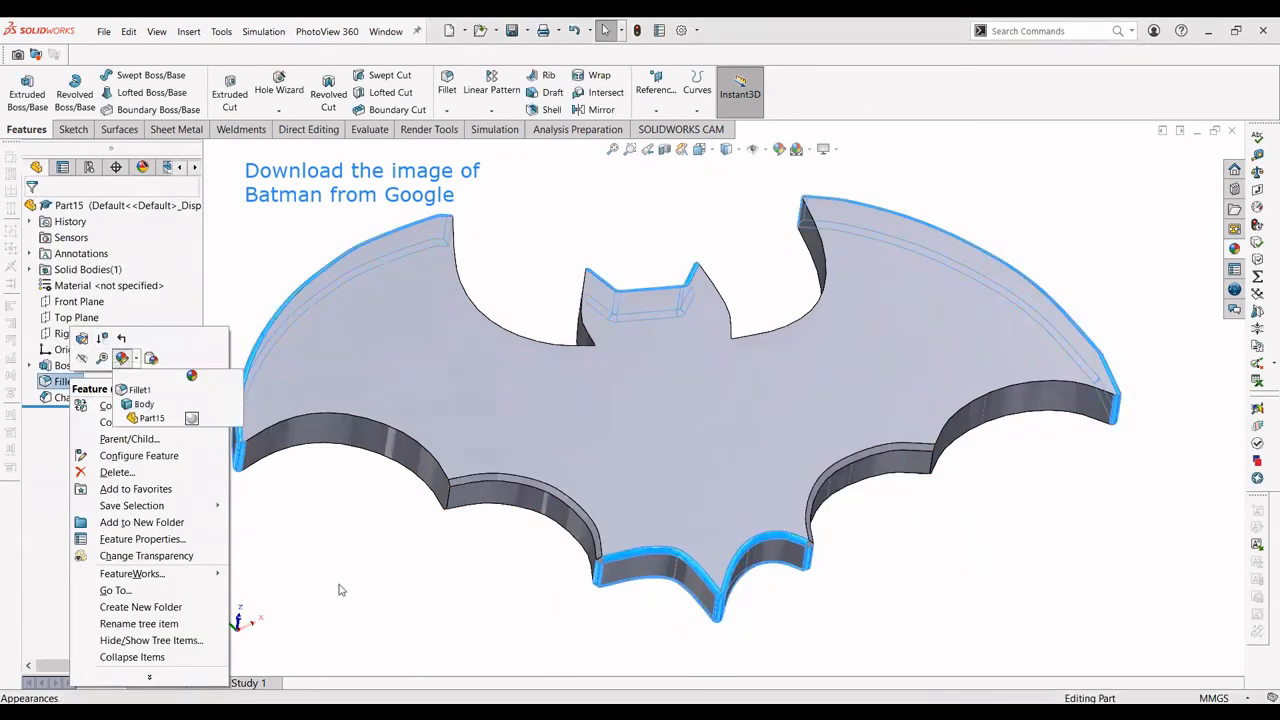
left_click(119, 360)
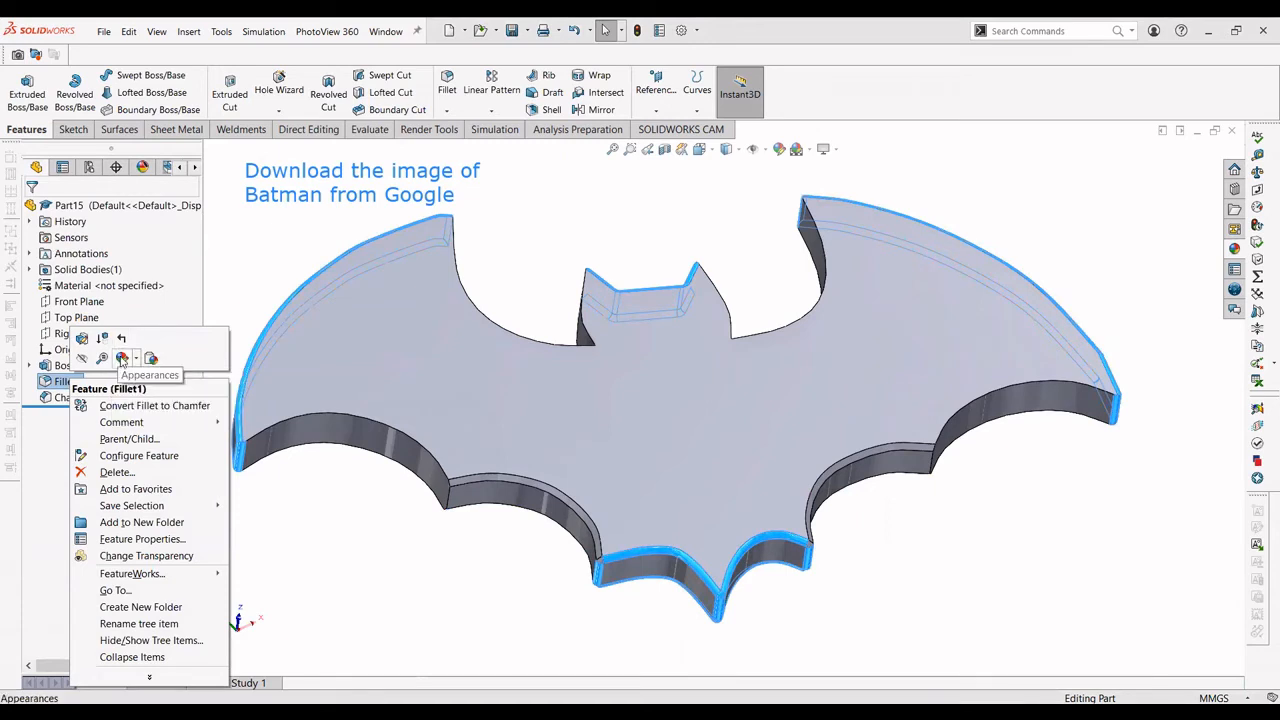
left_click(121, 360)
left_click(137, 397)
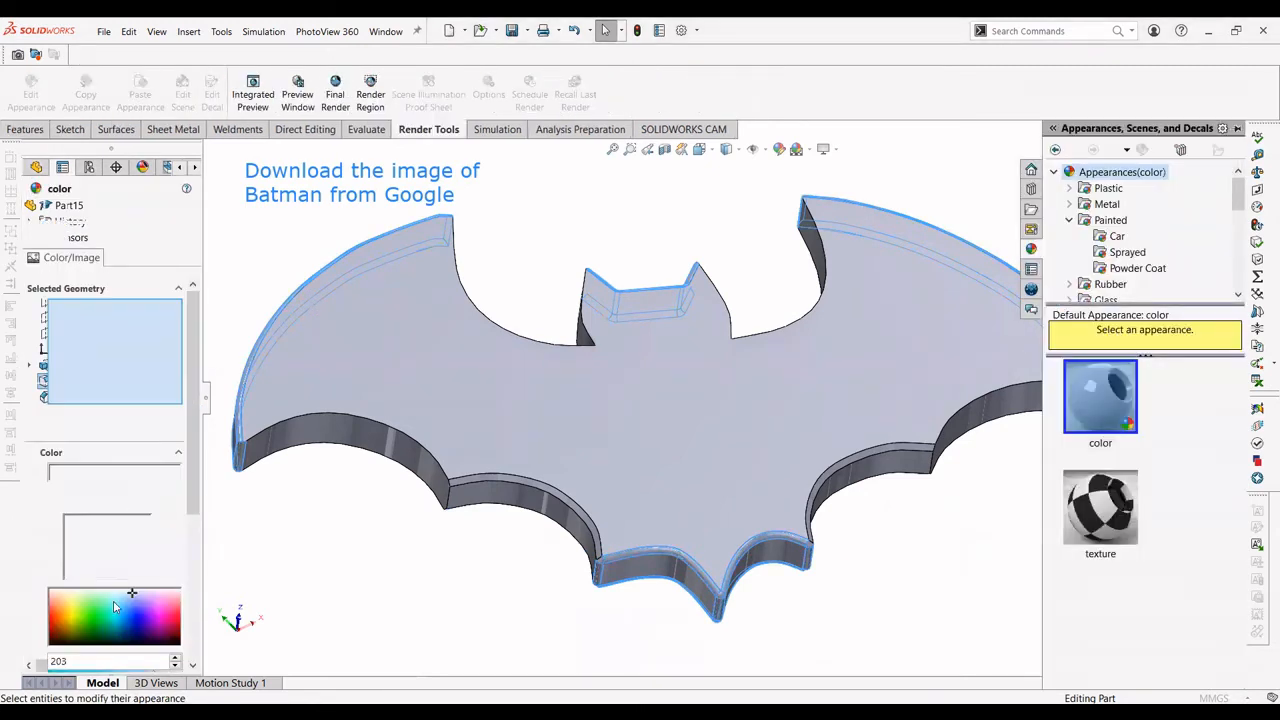
left_click(69, 549)
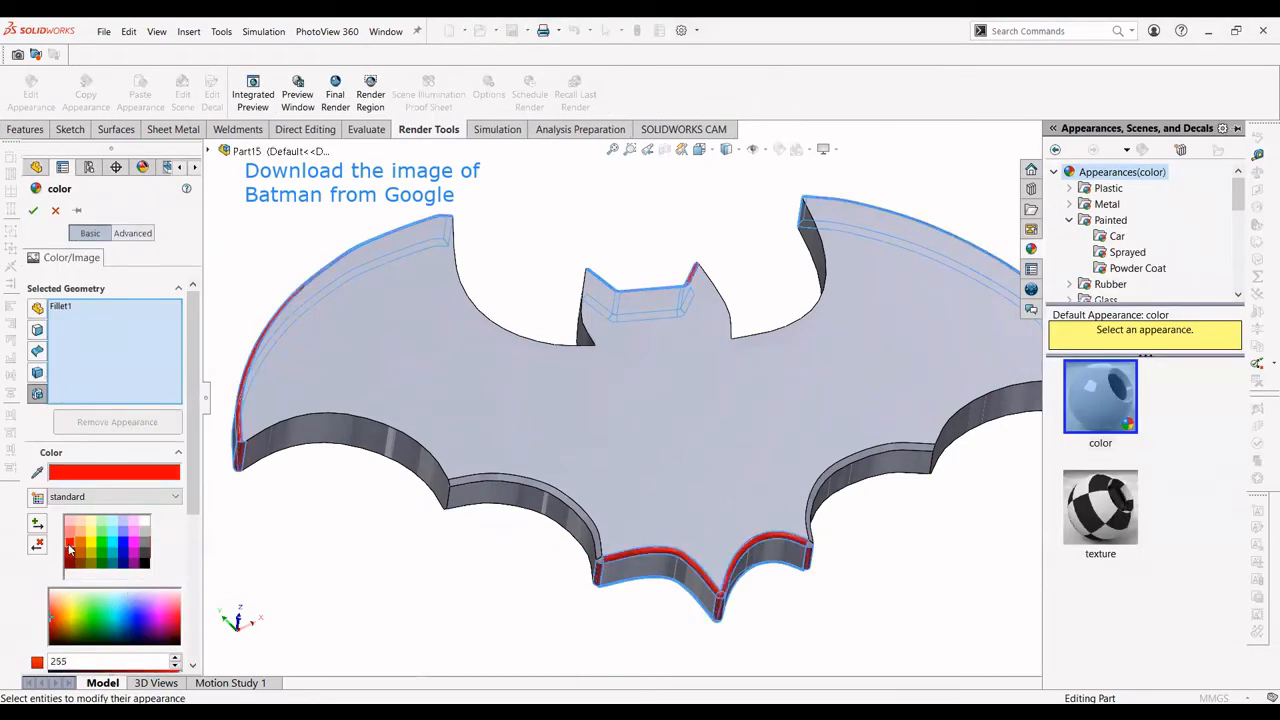
left_click(33, 212)
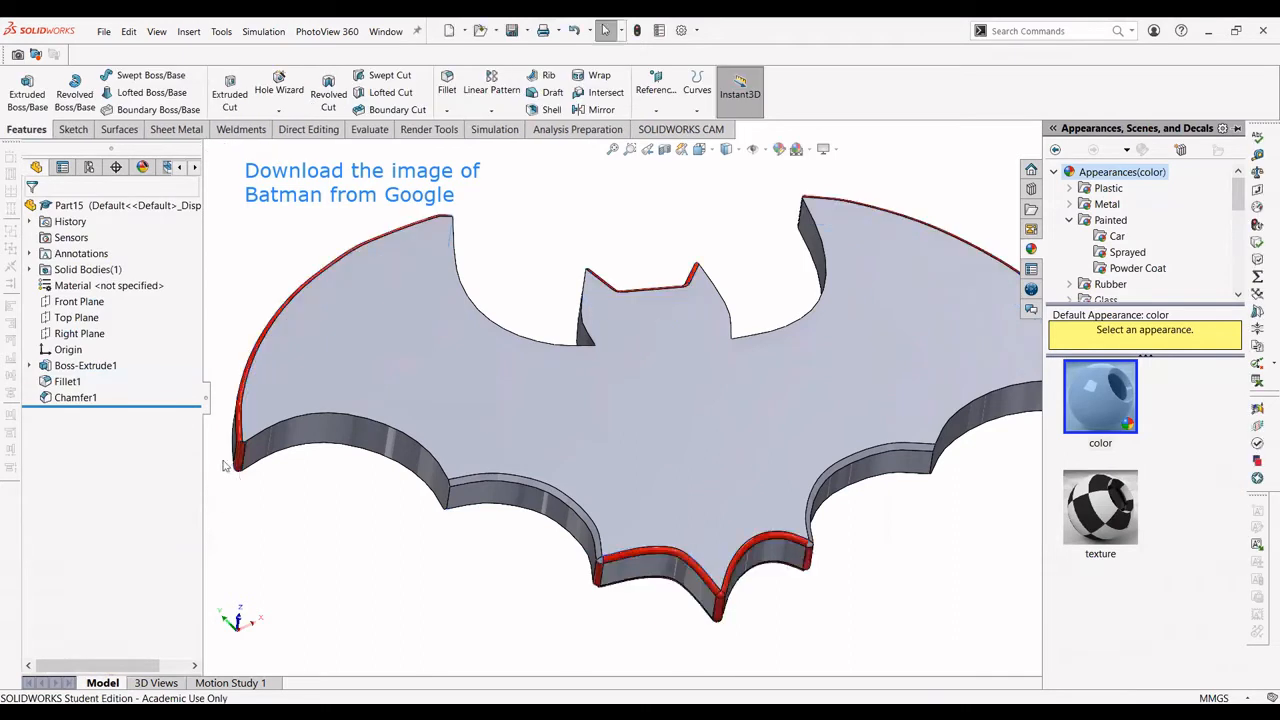
Color the Chamfer1 feature yellow through its appearance settings
right_click(84, 398)
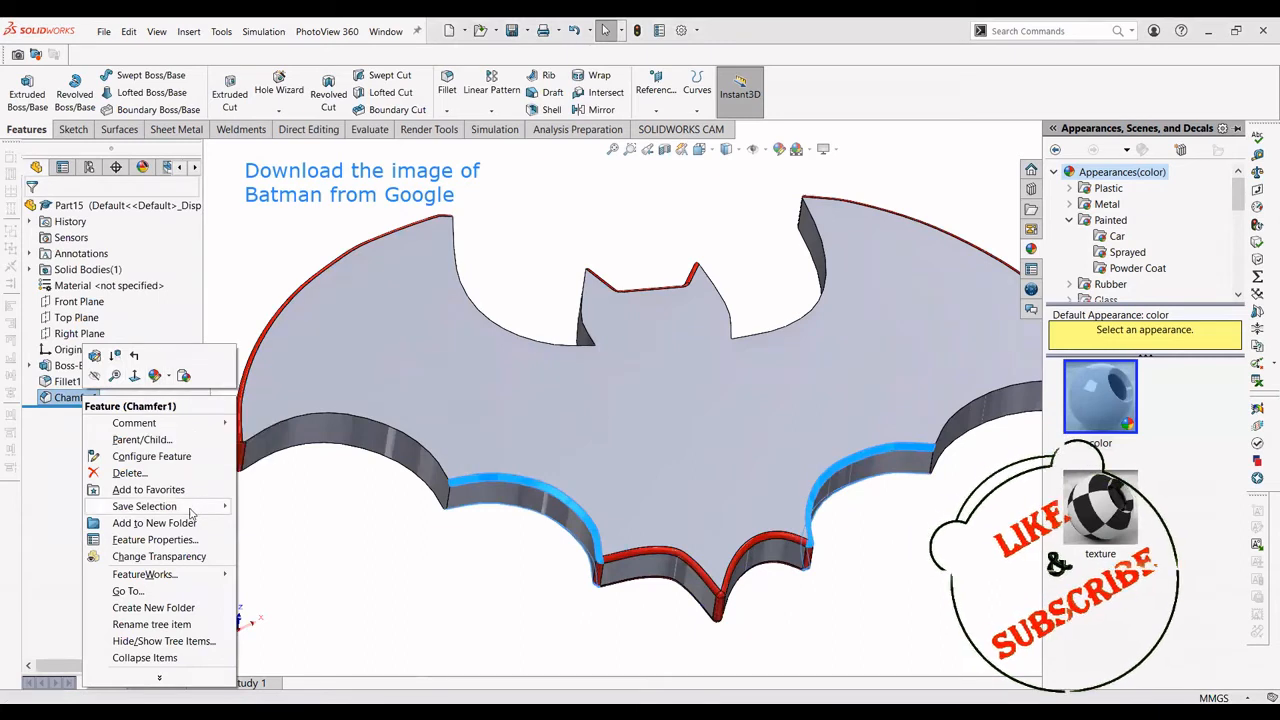
mouse_move(175, 508)
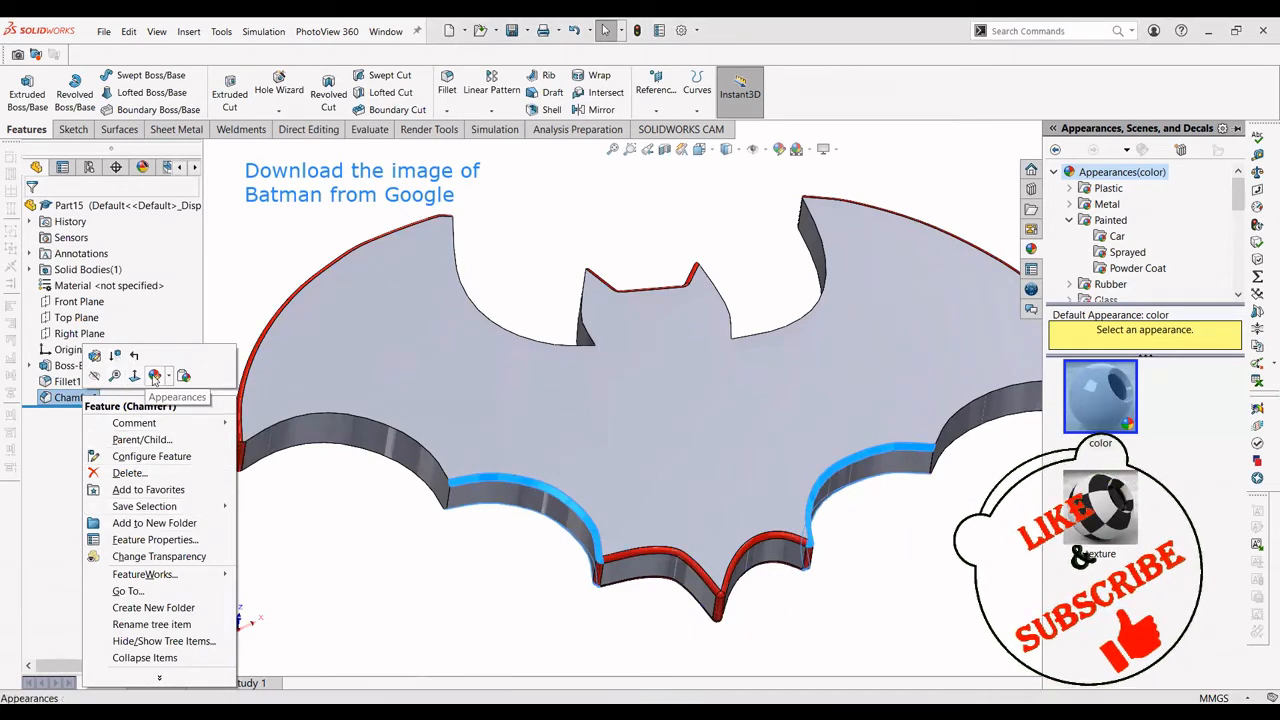
mouse_move(155, 376)
left_click(178, 407)
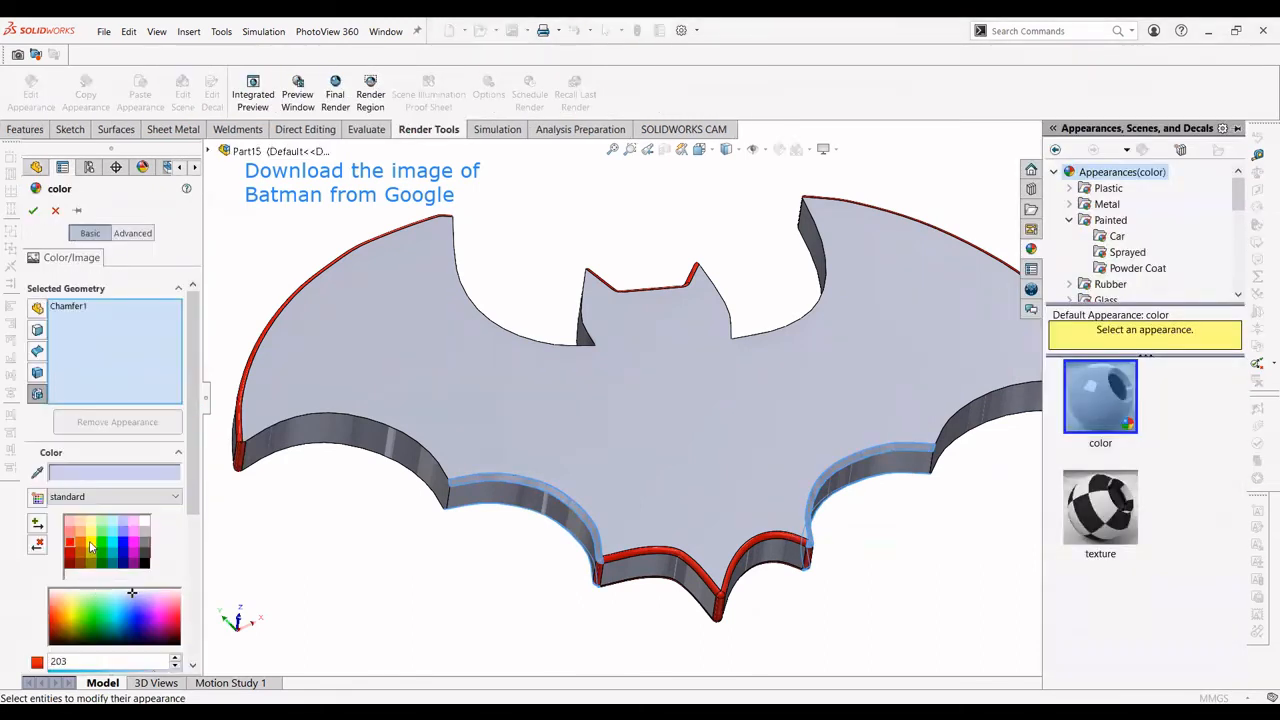
left_click(90, 545)
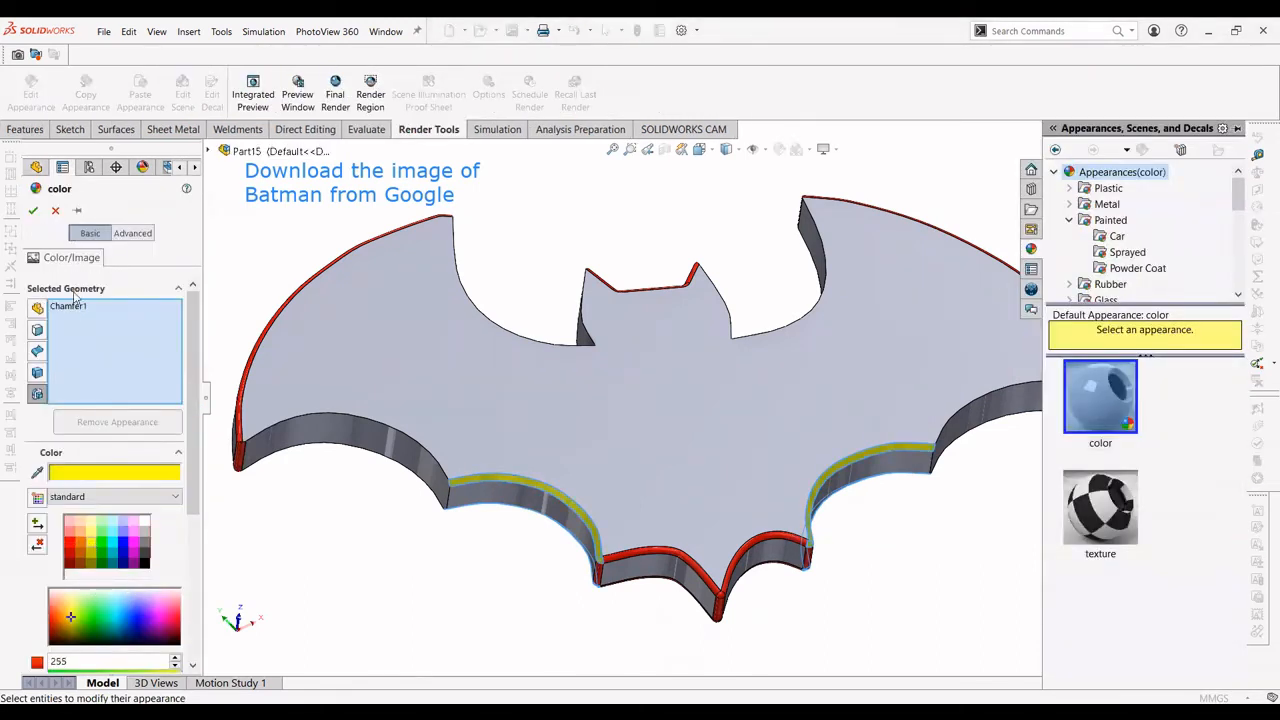
left_click(33, 210)
Apply the black car paint appearance to the Boss-Extrude1 feature
scroll(445, 578, "up", 2)
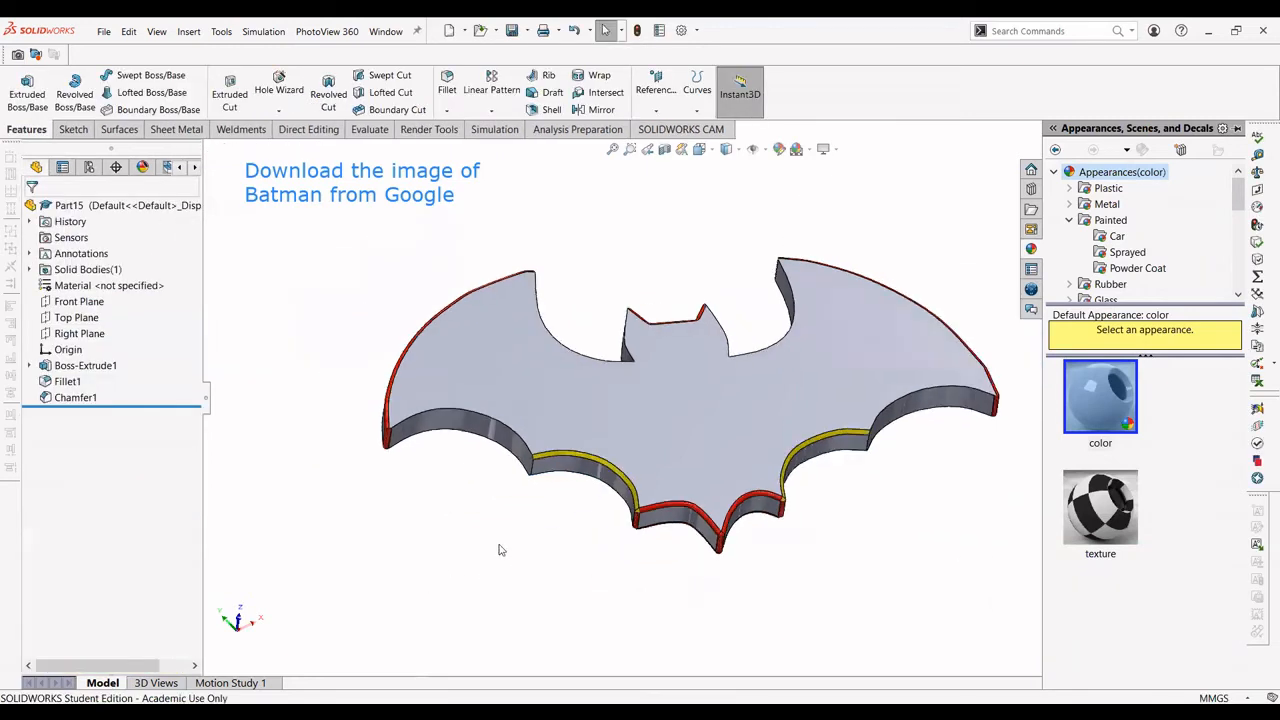
middle_click_drag(500, 550, 958, 450)
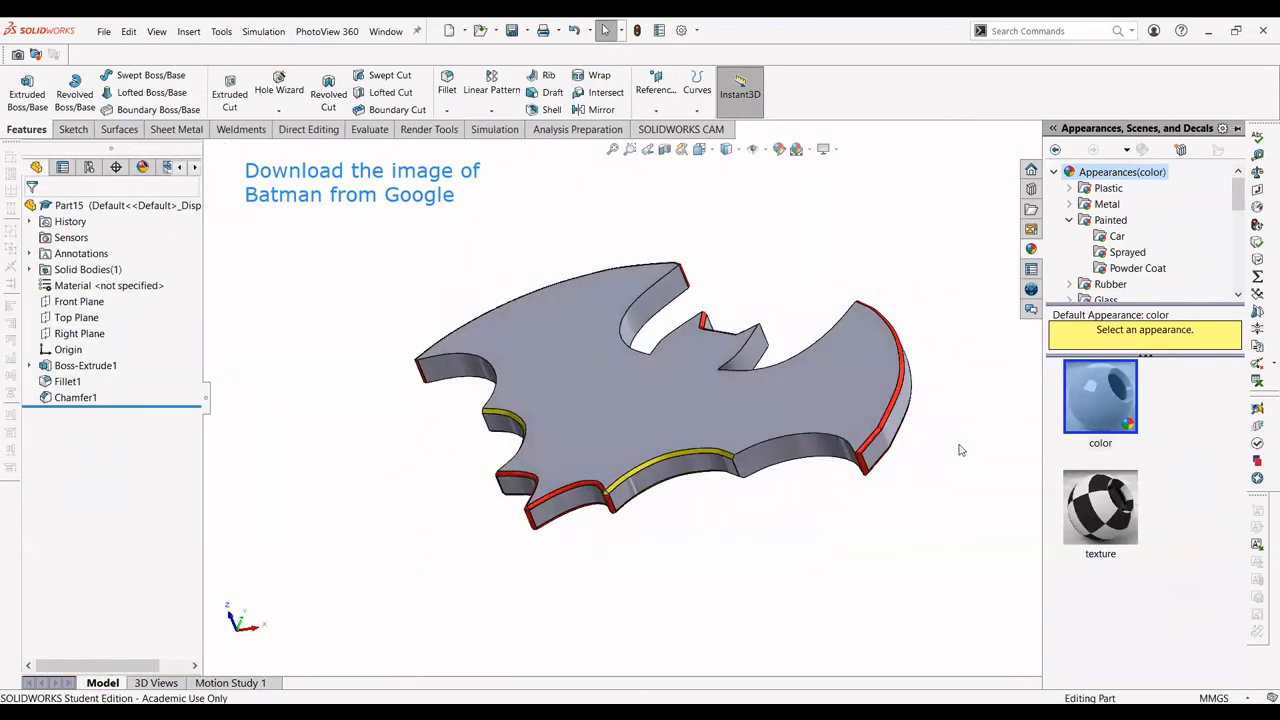
left_click(1099, 236)
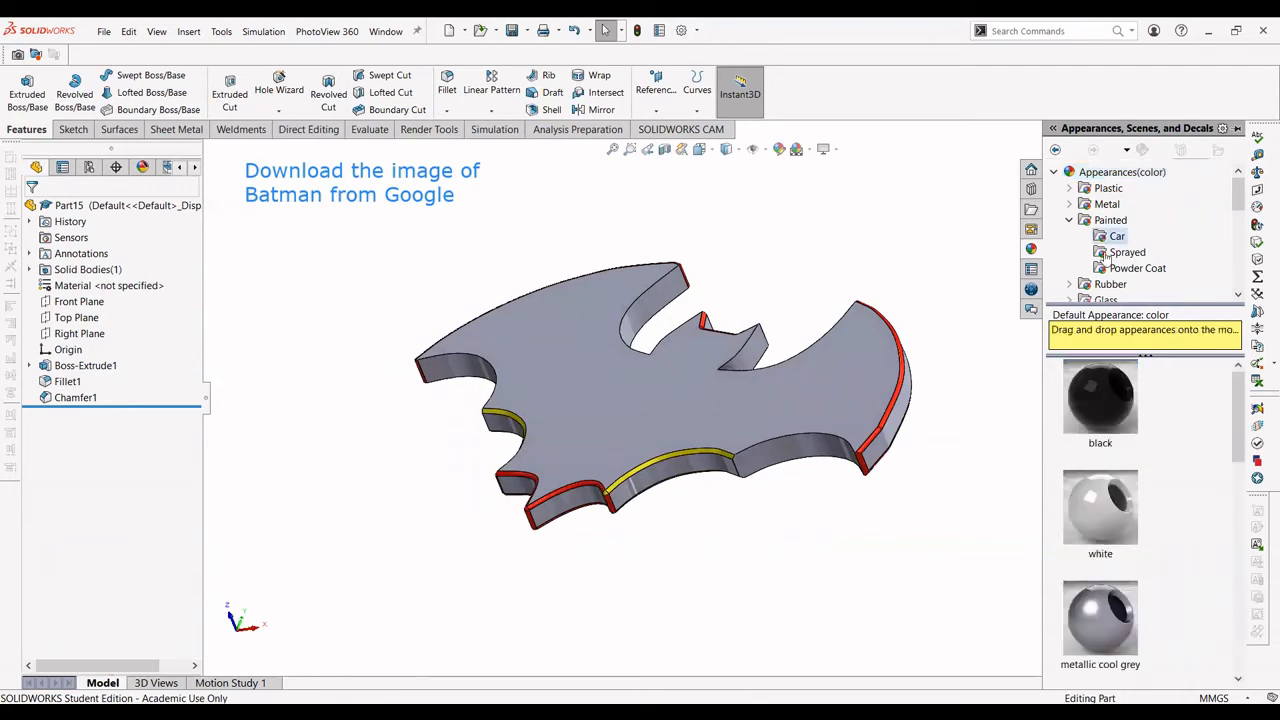
left_click(1098, 406)
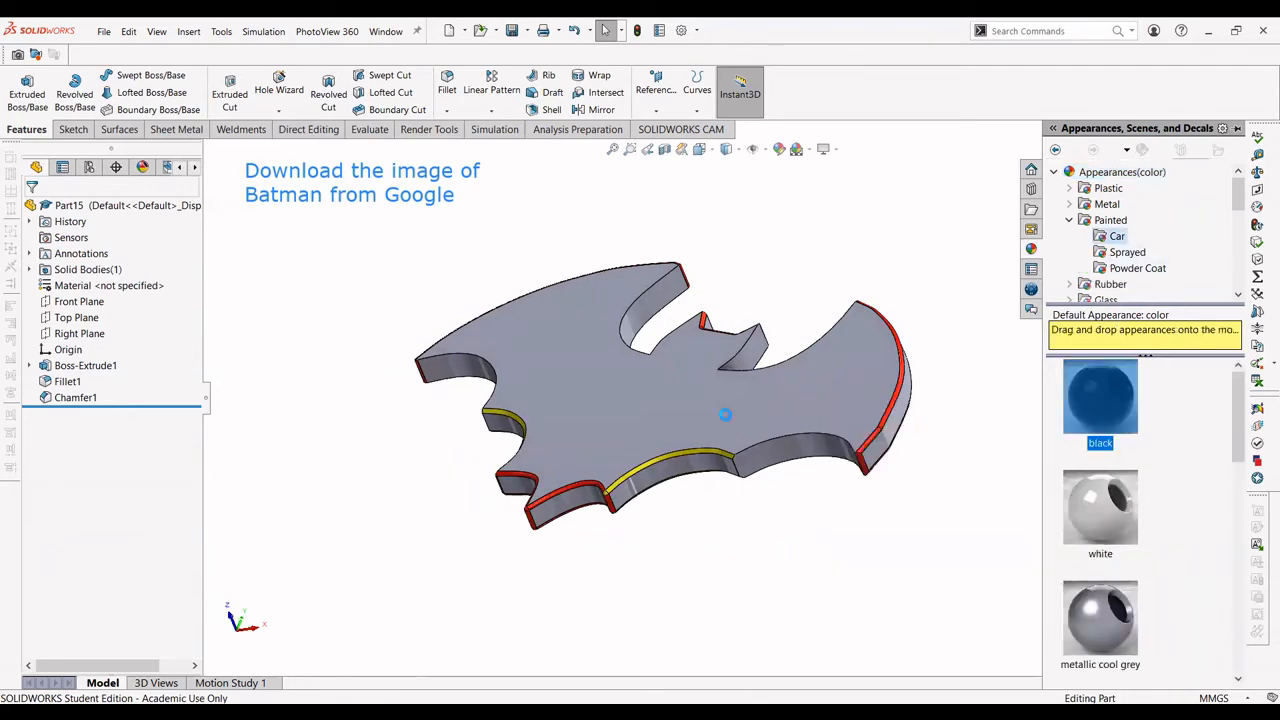
left_click_drag(725, 414, 727, 415)
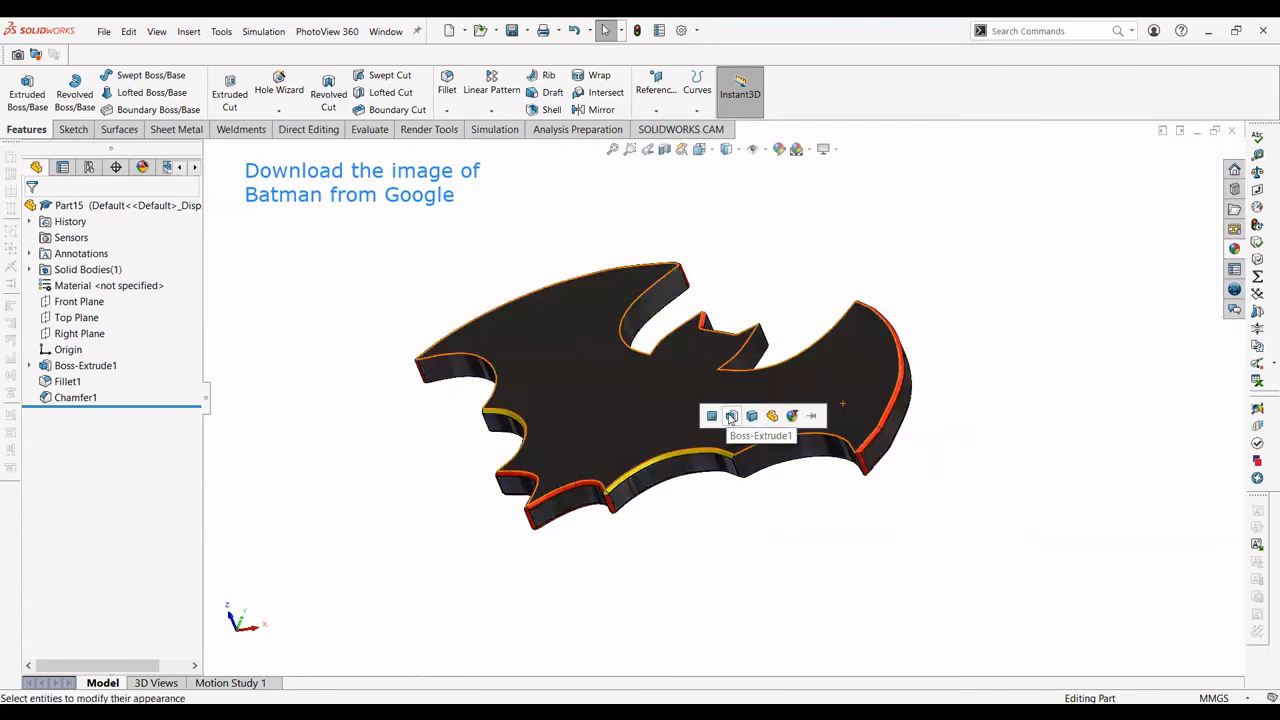
Start a sketch on the bat's front face and draw two eye circles about 23 mm in diameter on the head
middle_click_drag(711, 551, 714, 586)
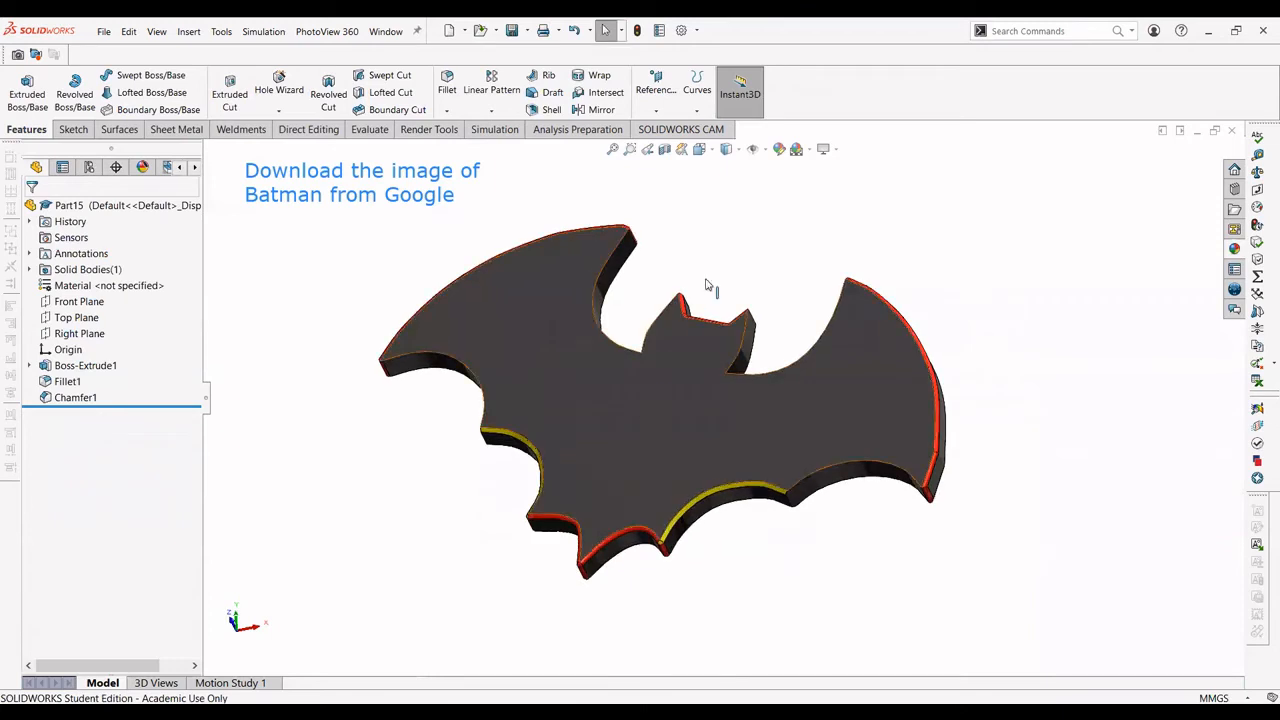
right_click(697, 403)
left_click(701, 371)
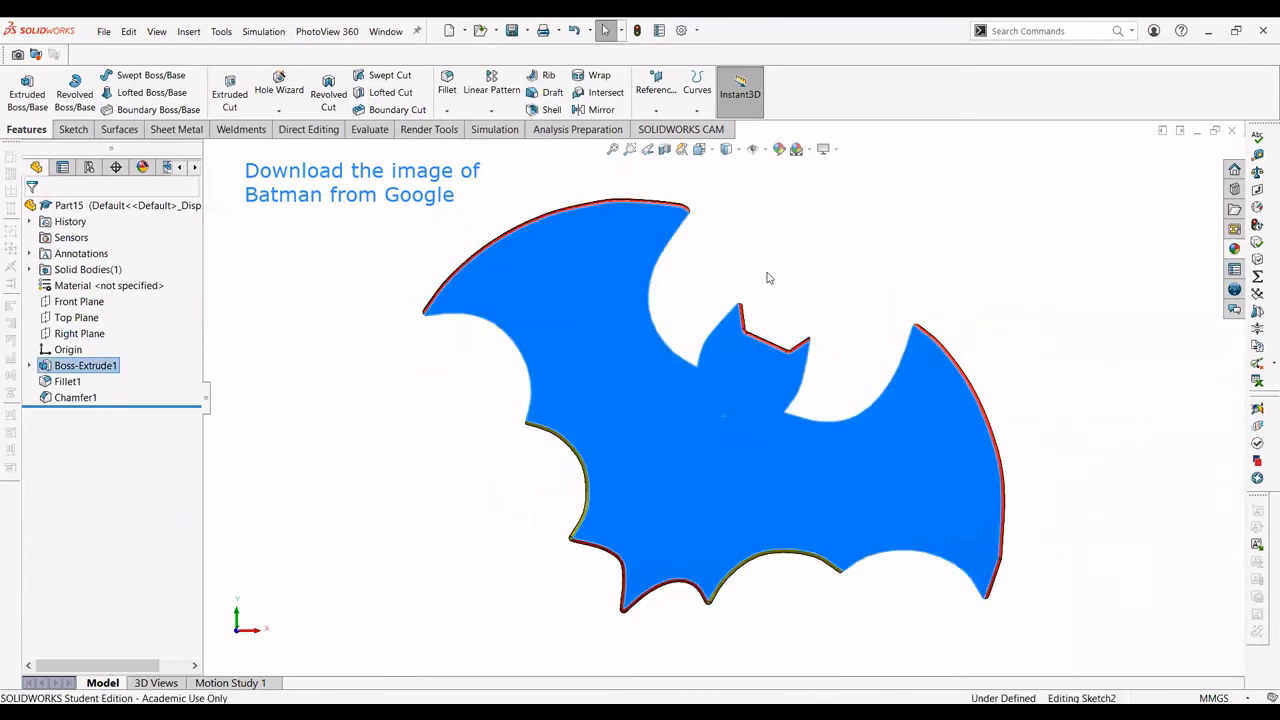
scroll(831, 343, "down", 3)
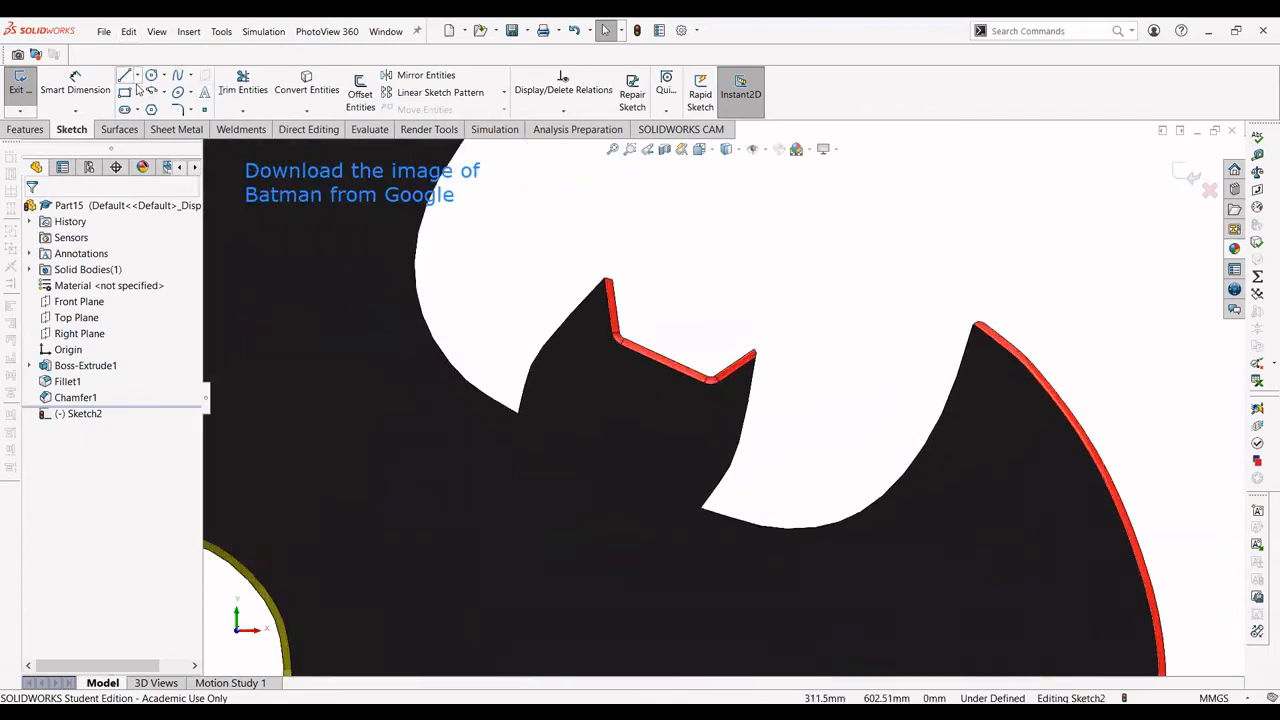
left_click(151, 77)
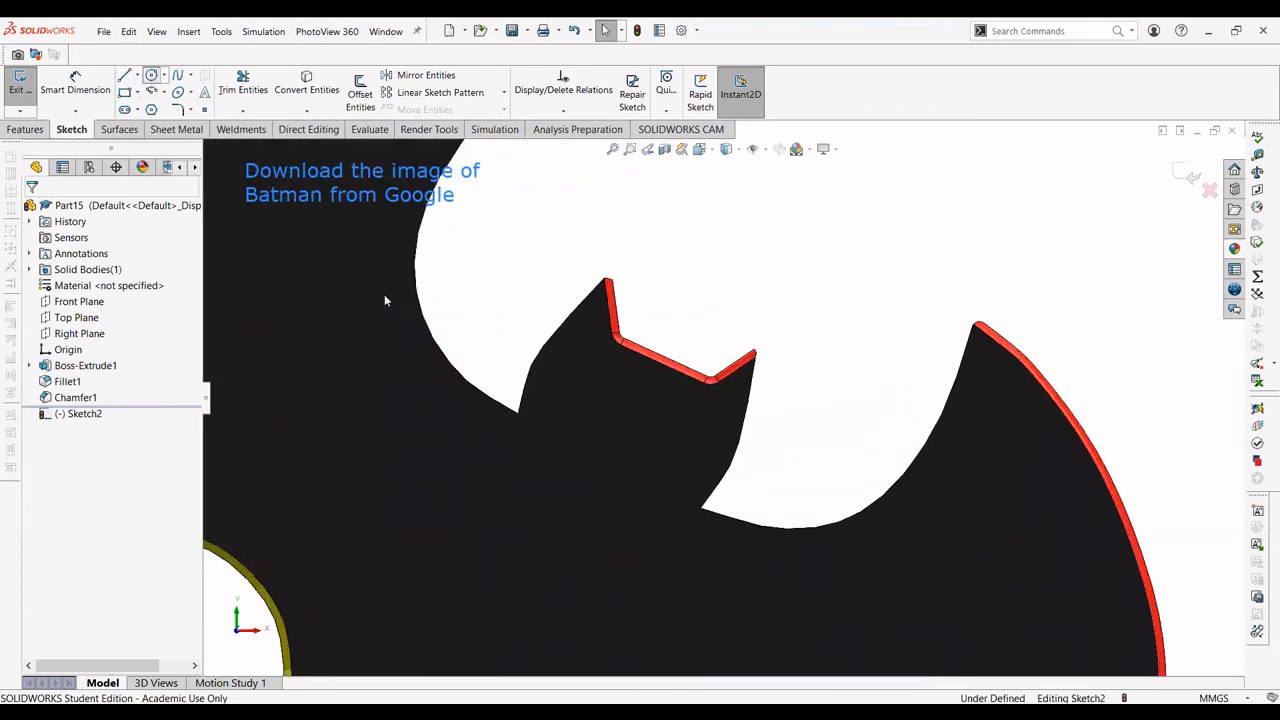
left_click(574, 371)
left_click(594, 371)
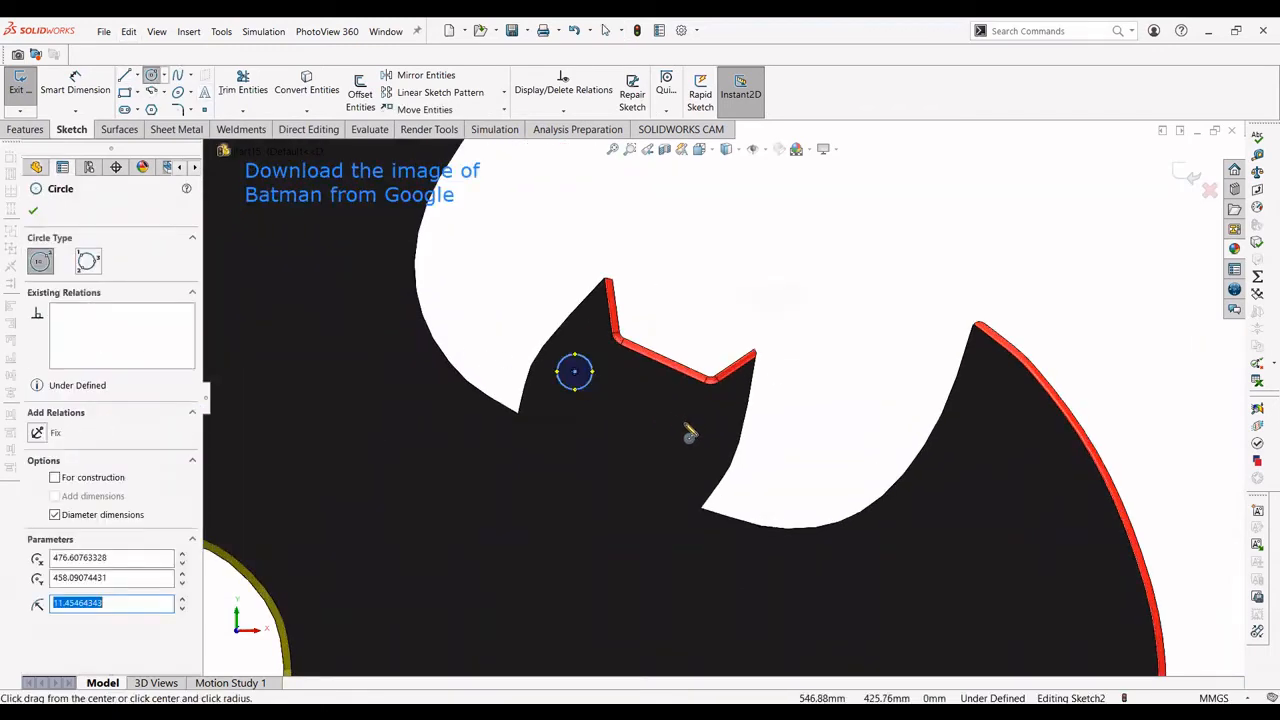
left_click(686, 431)
left_click(704, 431)
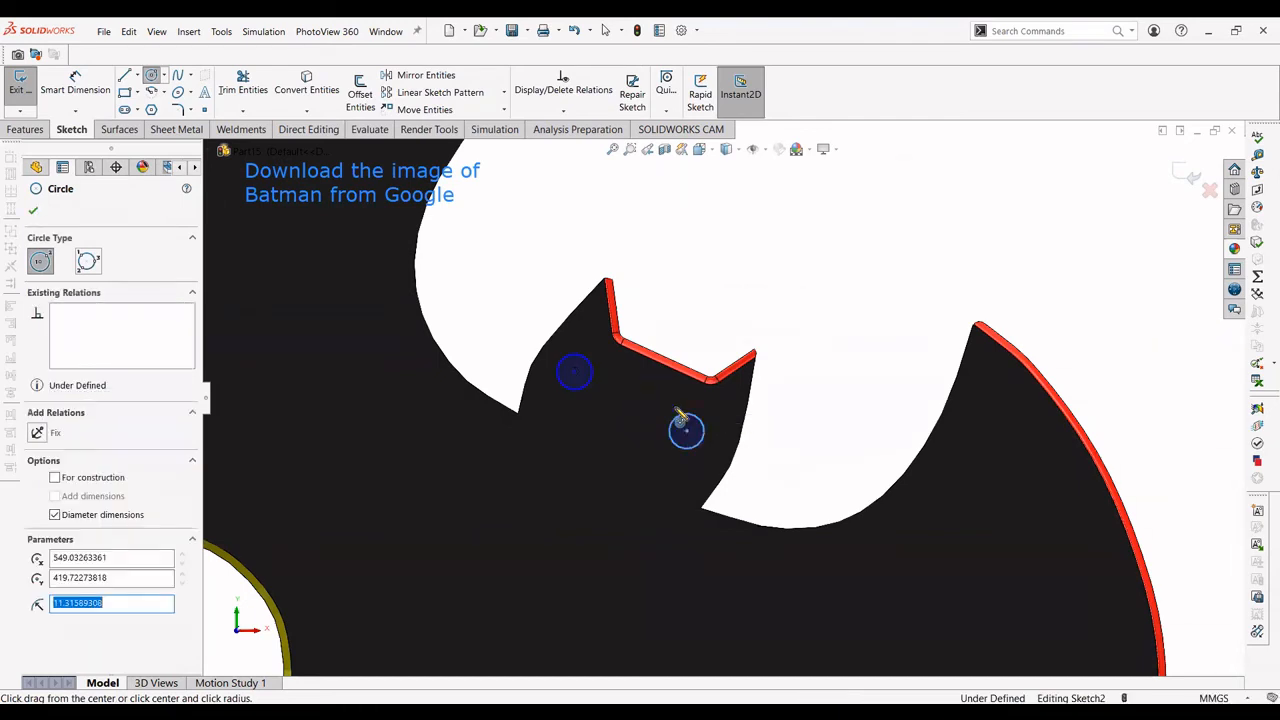
Connect the centers of the two eye circles with a centerline
left_click(138, 76)
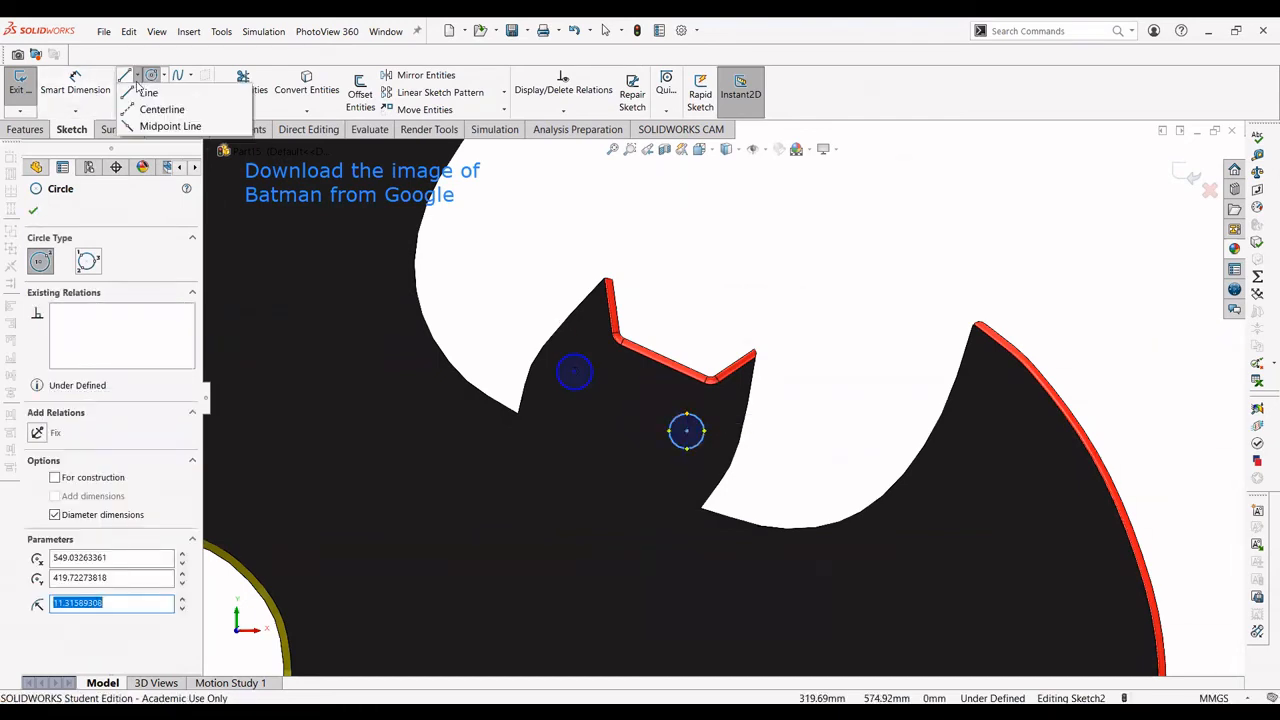
left_click(128, 112)
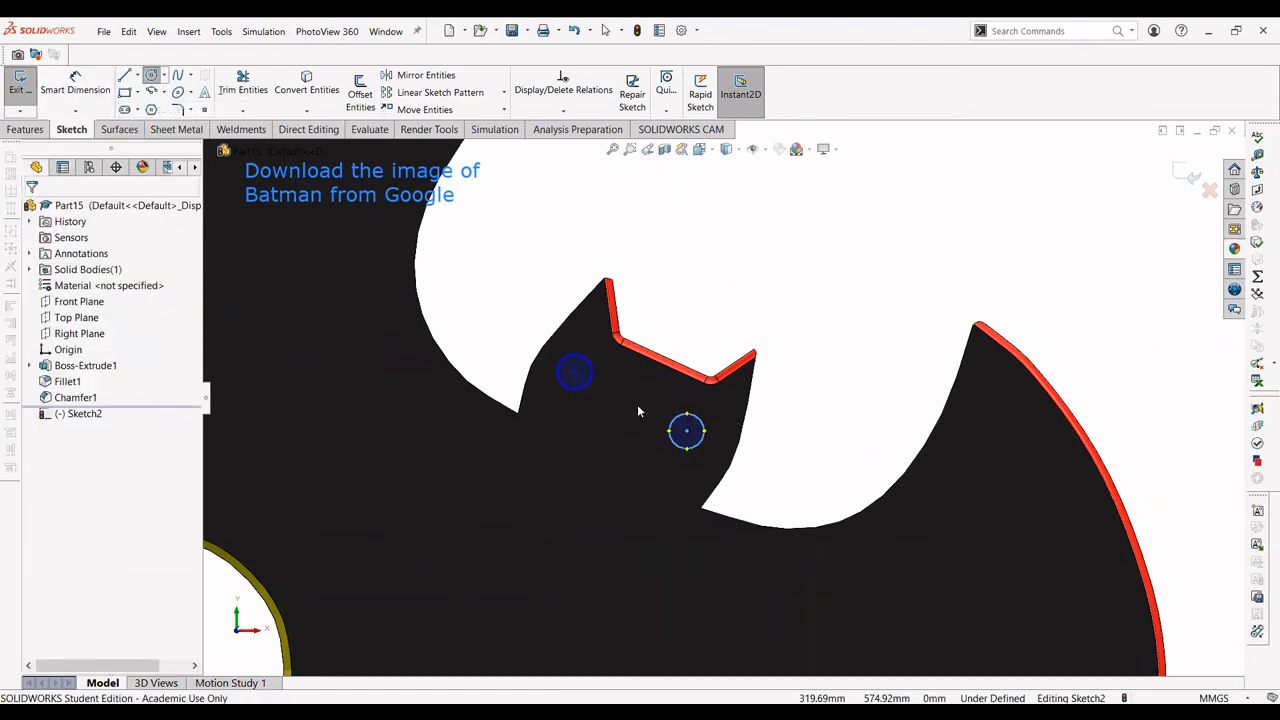
left_click(574, 371)
left_click(686, 431)
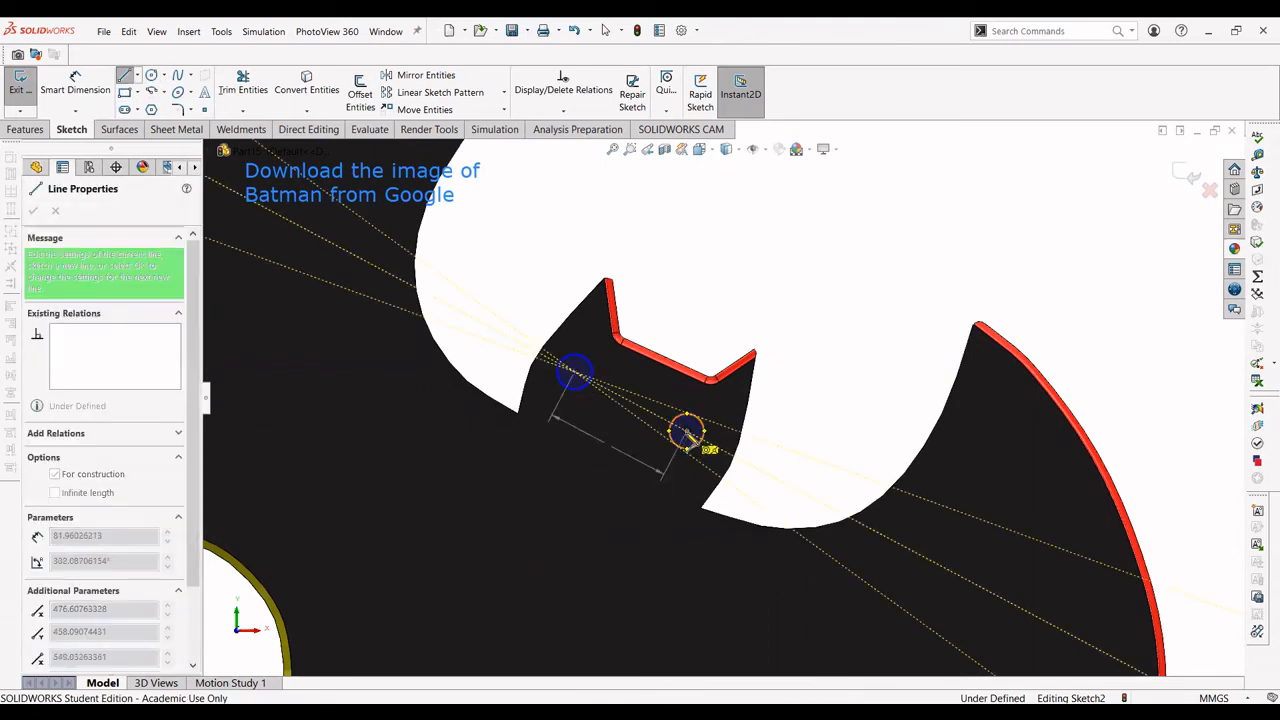
key("Escape")
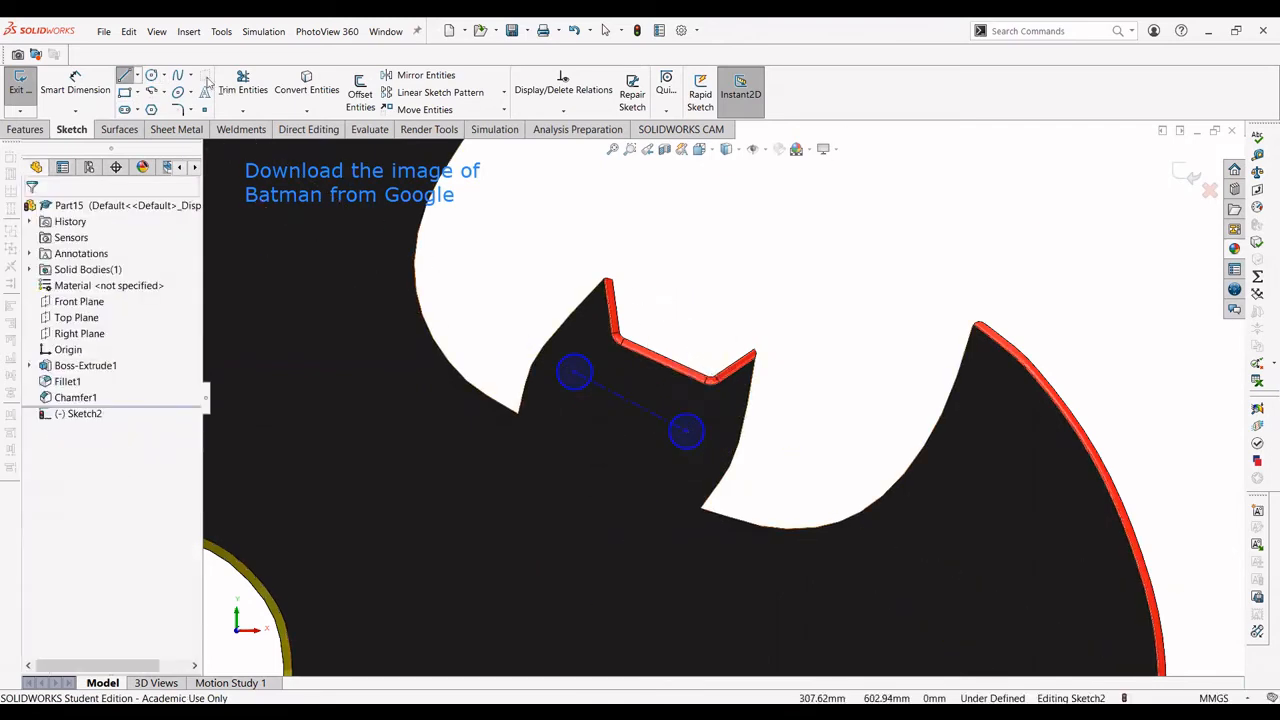
Dimension both eye circles to a diameter of 20 mm
left_click(76, 92)
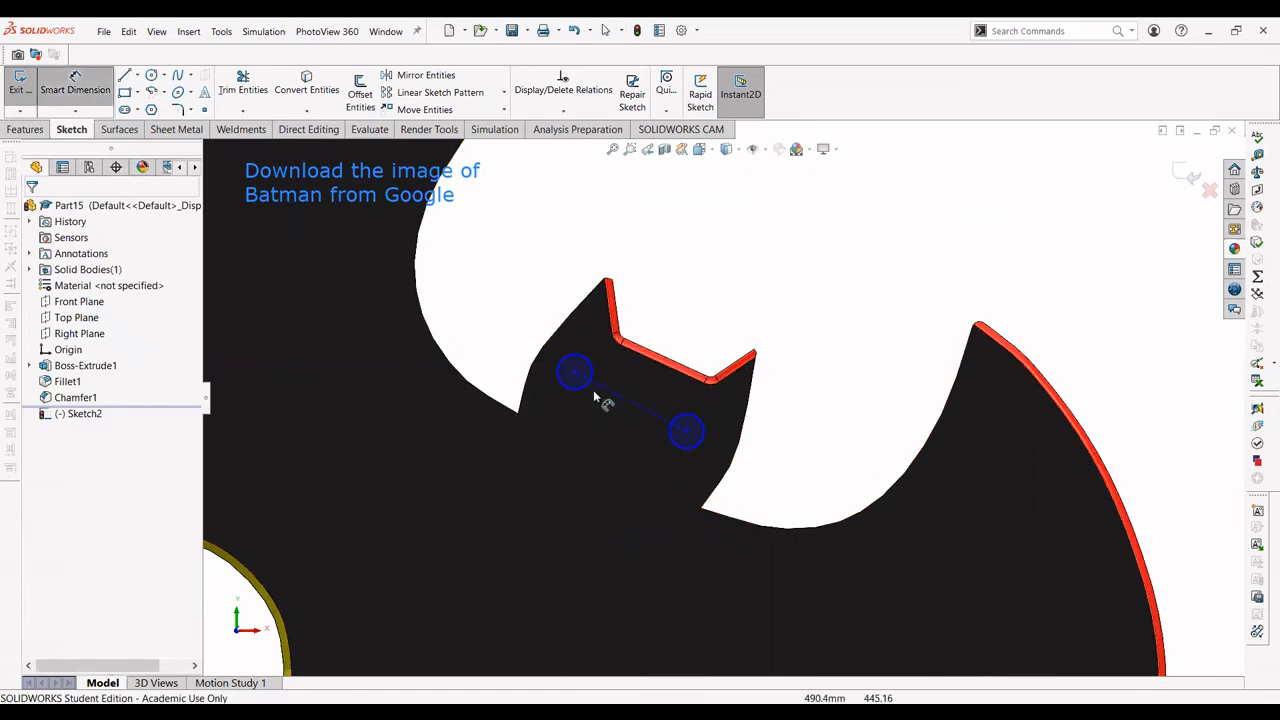
left_click(545, 330)
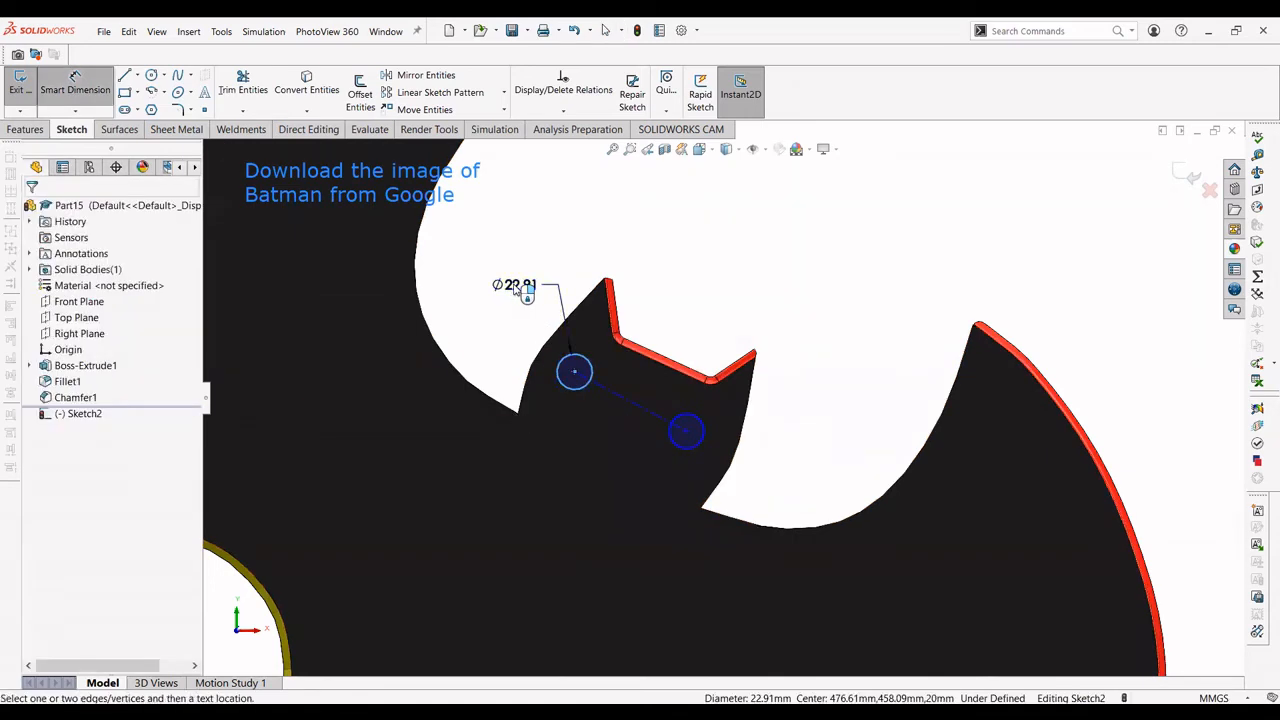
left_click(506, 308)
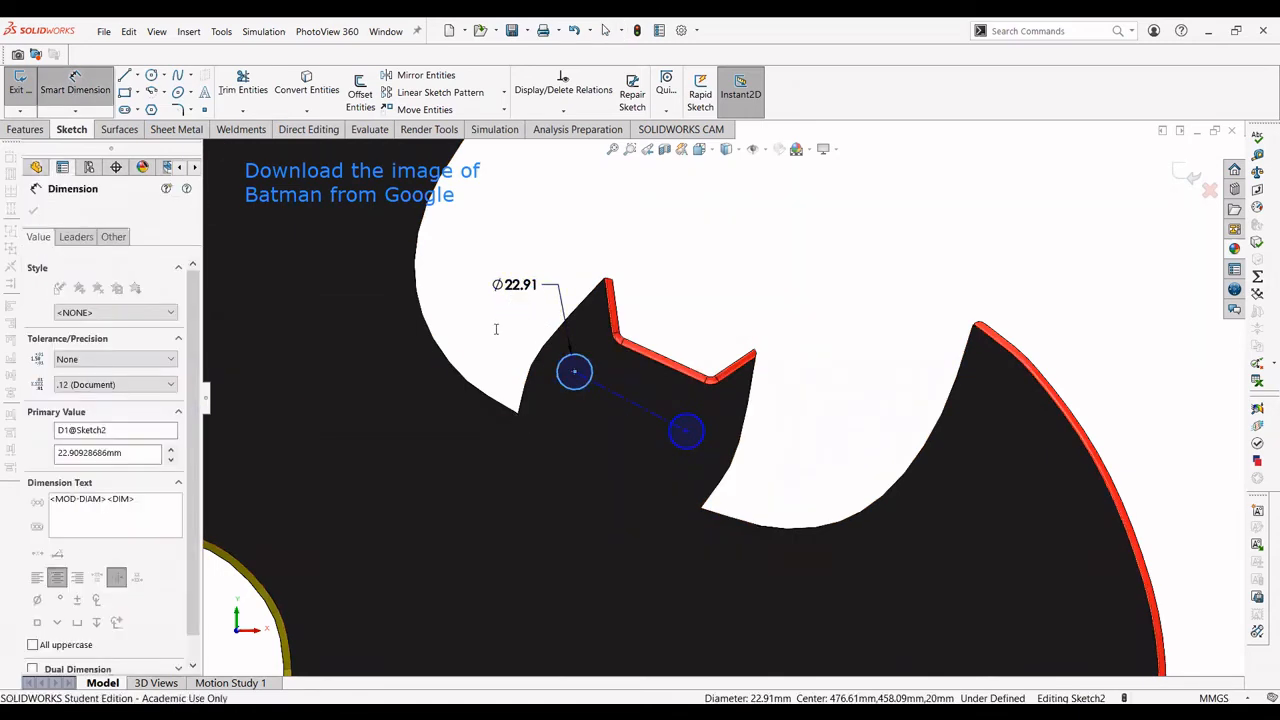
type("20")
key("Return")
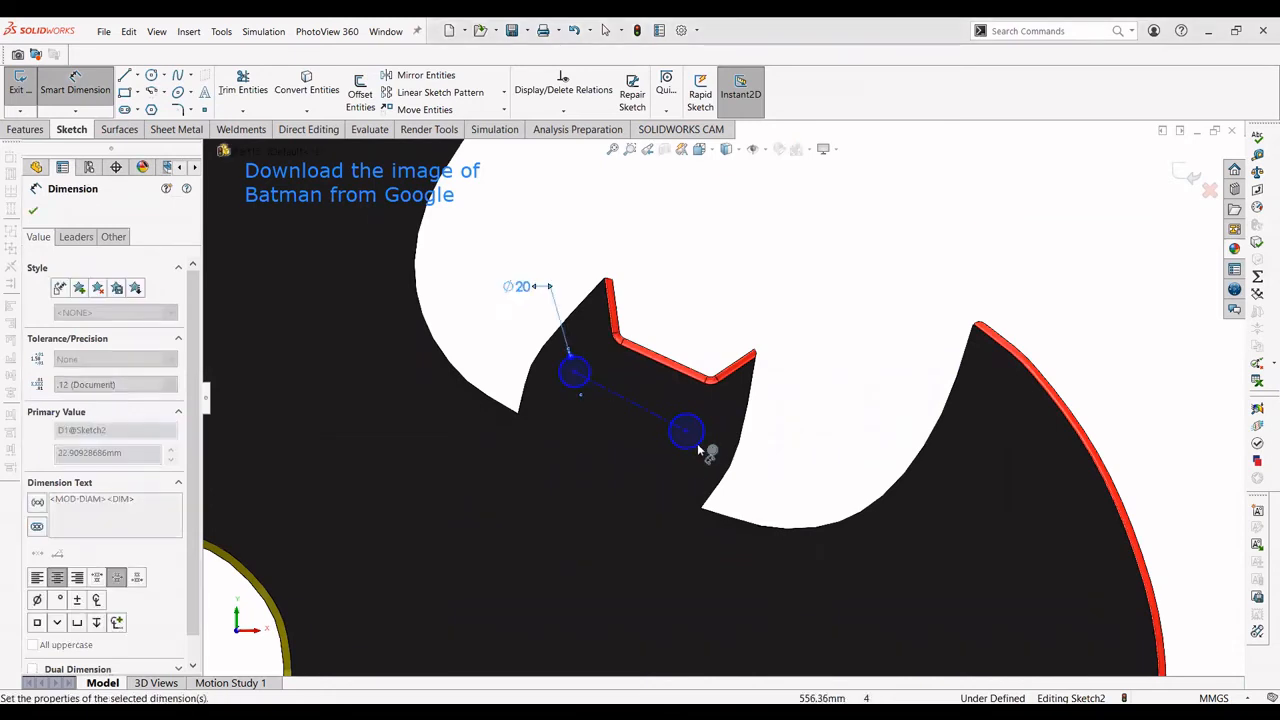
left_click(697, 446)
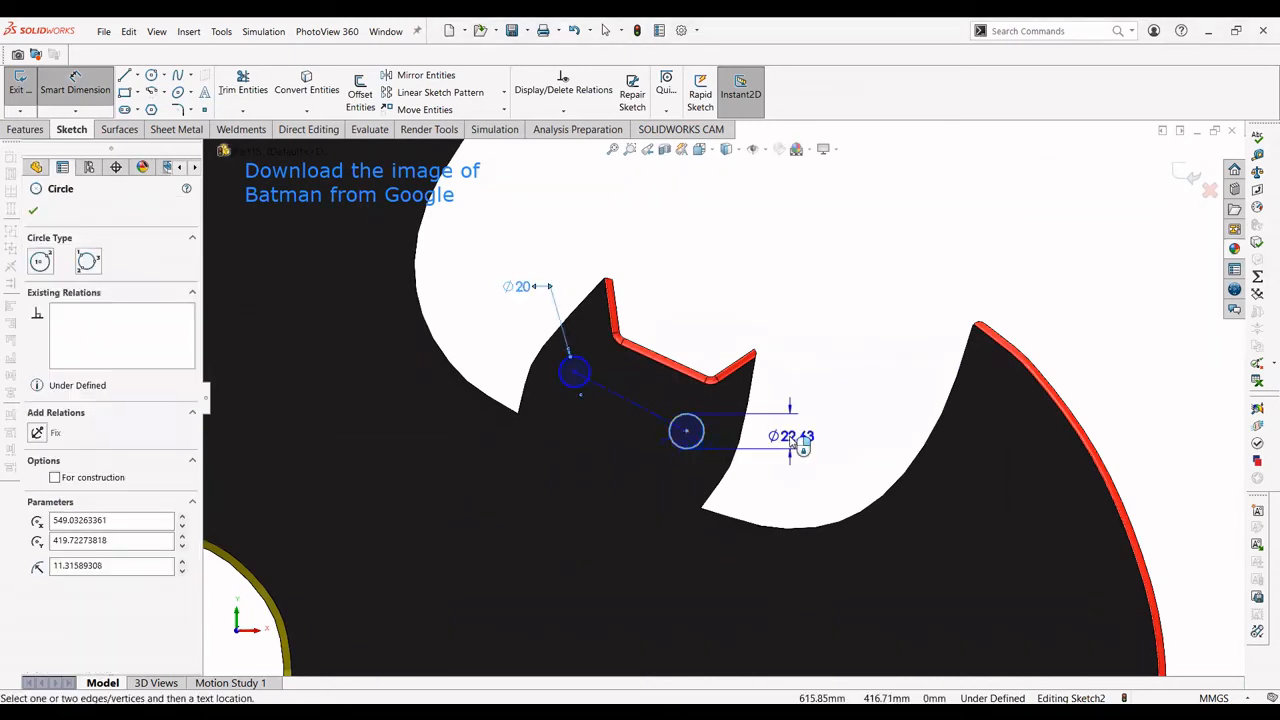
left_click(795, 442)
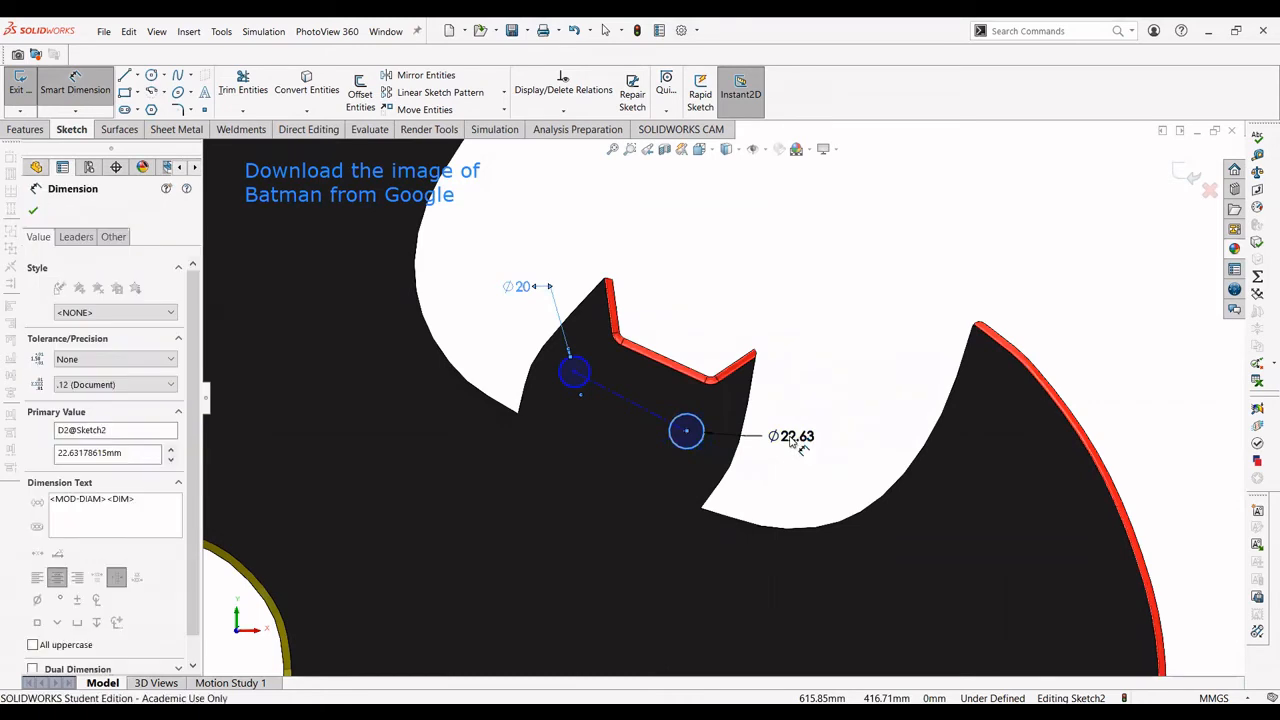
type("2")
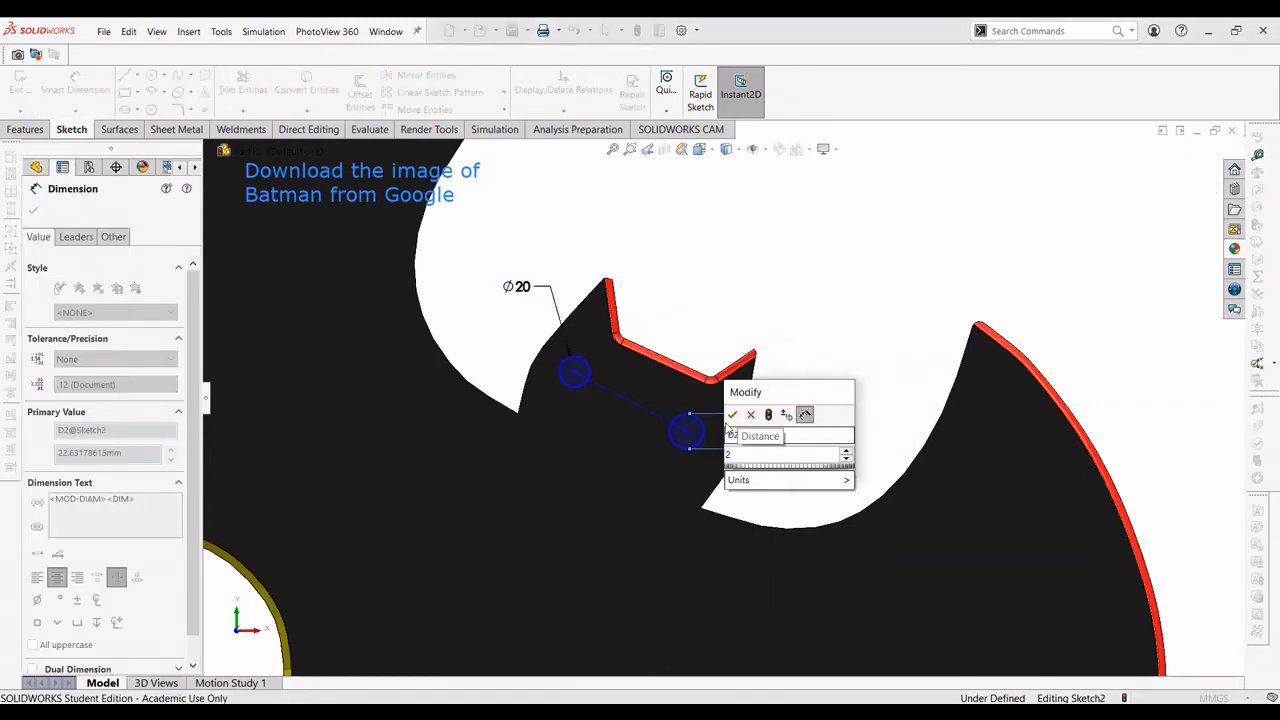
type("0")
key("Return")
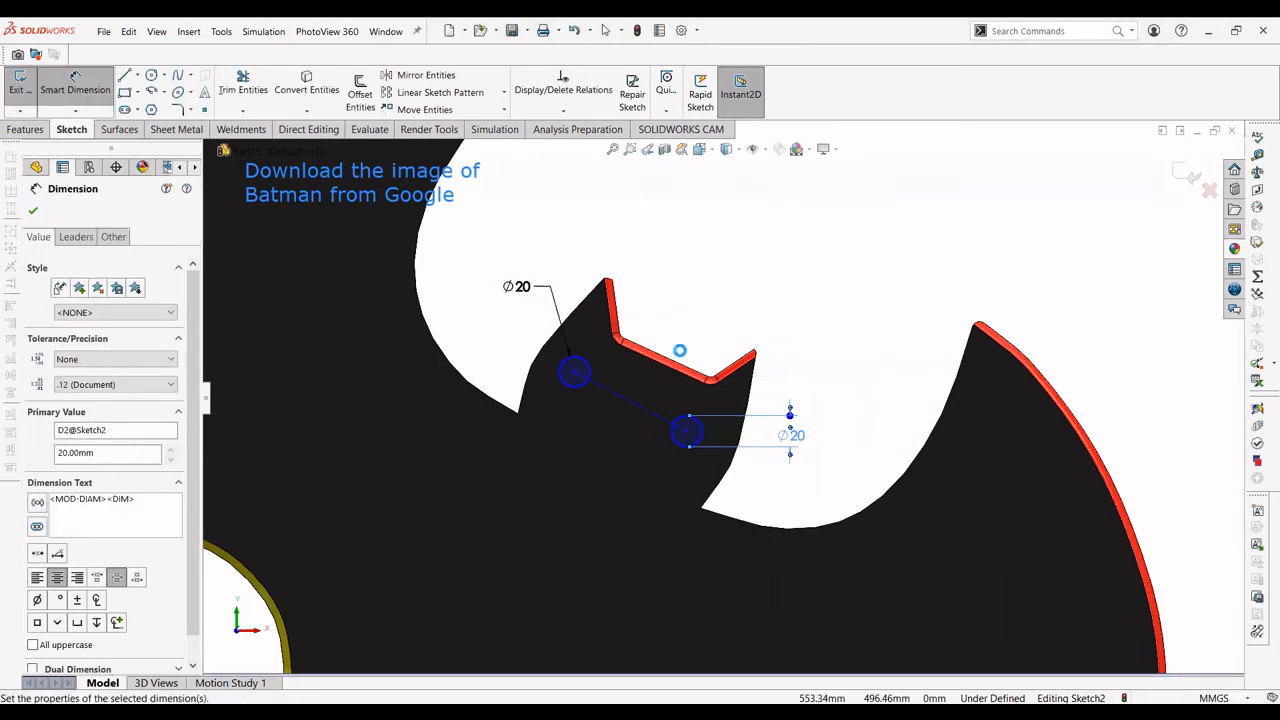
key("Escape")
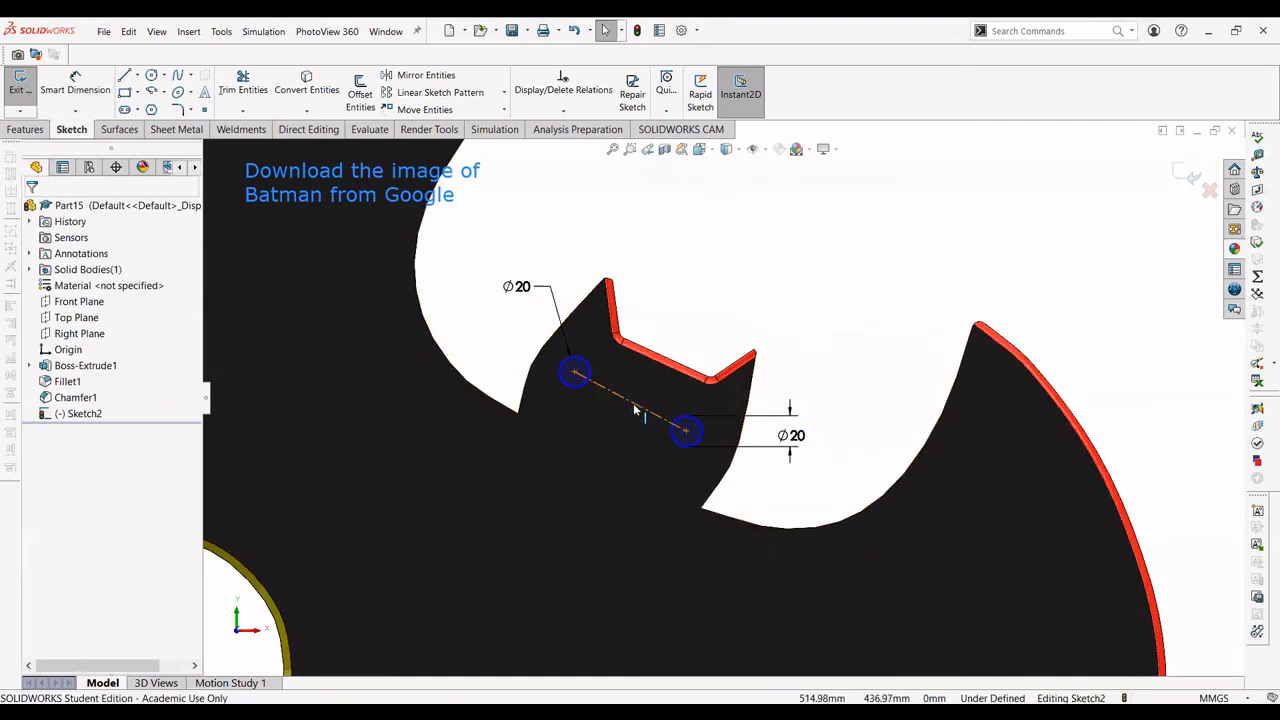
Make the centerline between the eyes parallel to the straight edge between the bat's ears
left_click(635, 404)
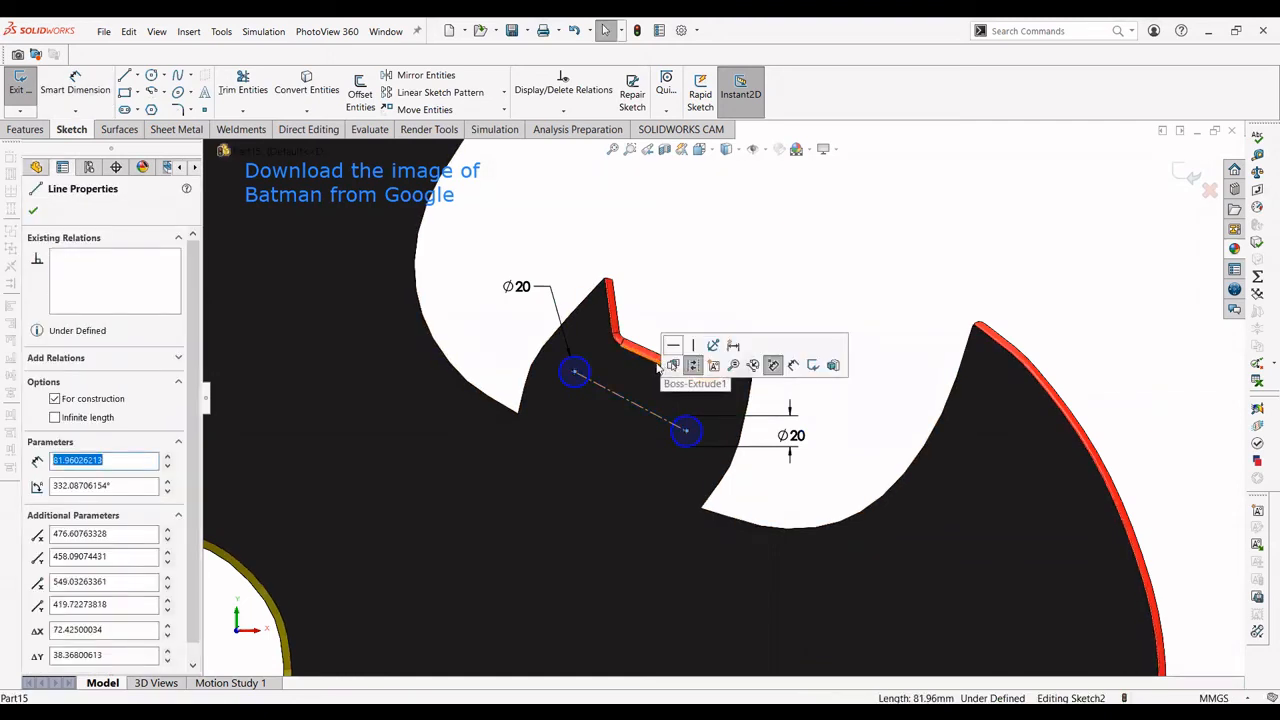
left_click(660, 368, "ctrl")
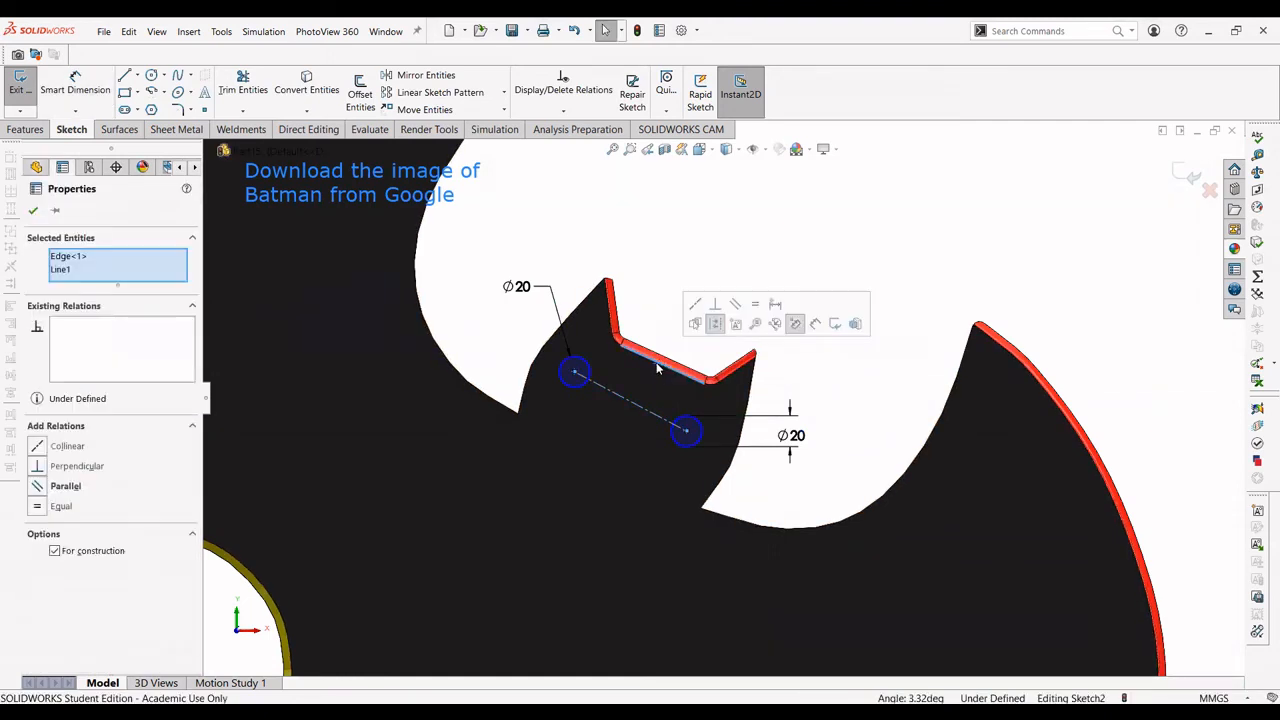
left_click(736, 305)
key("Escape")
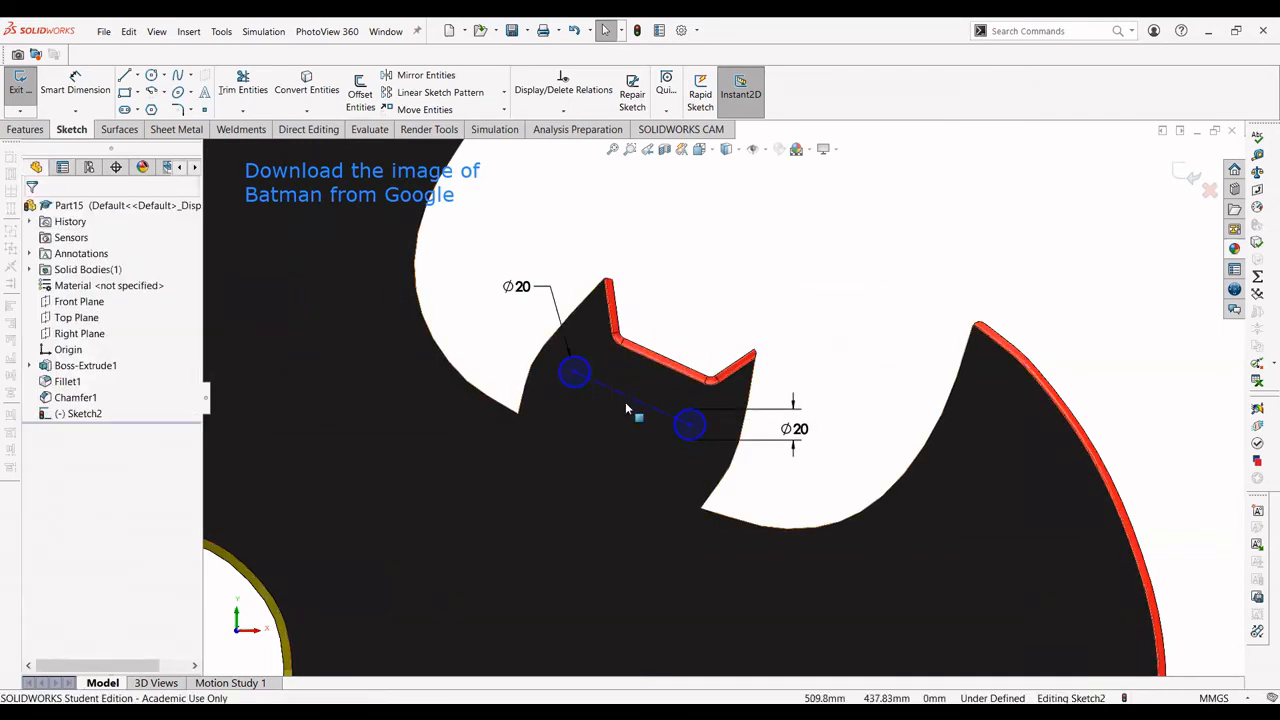
Move the center of the right eye circle outward to about X 557.65, Y 418.86 mm
left_click(690, 426)
left_click_drag(698, 430, 709, 437)
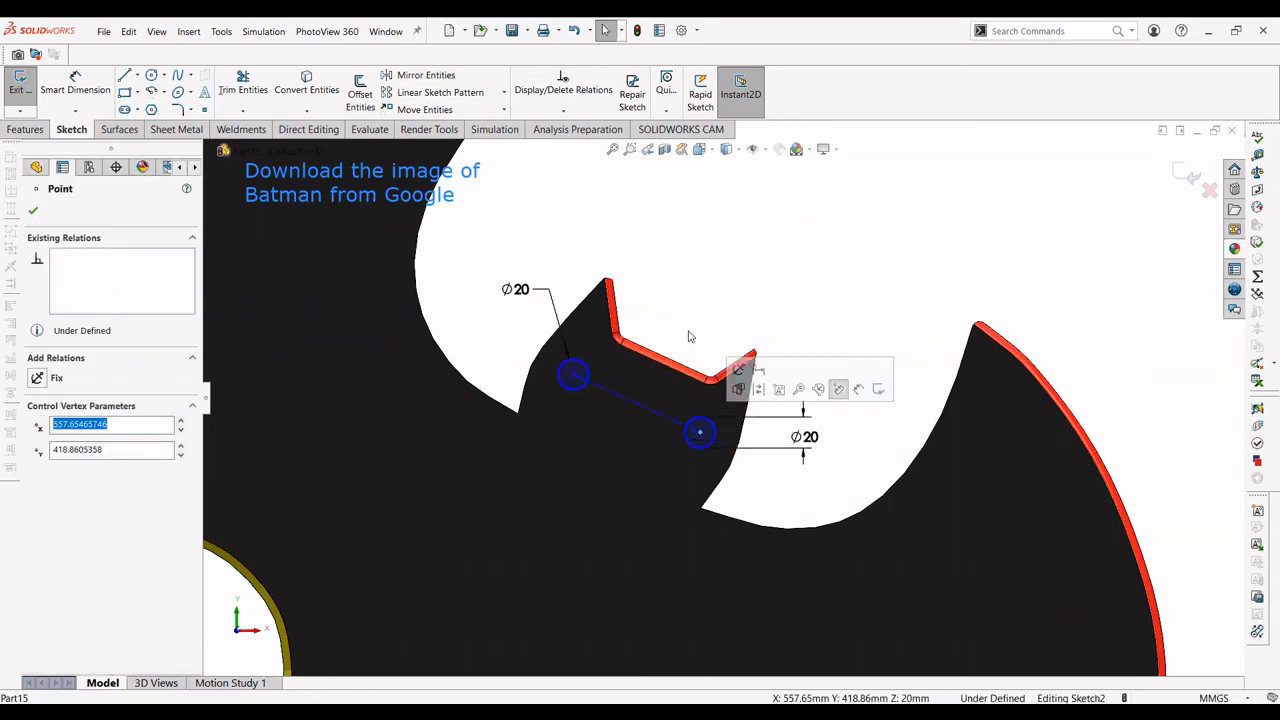
key("Escape")
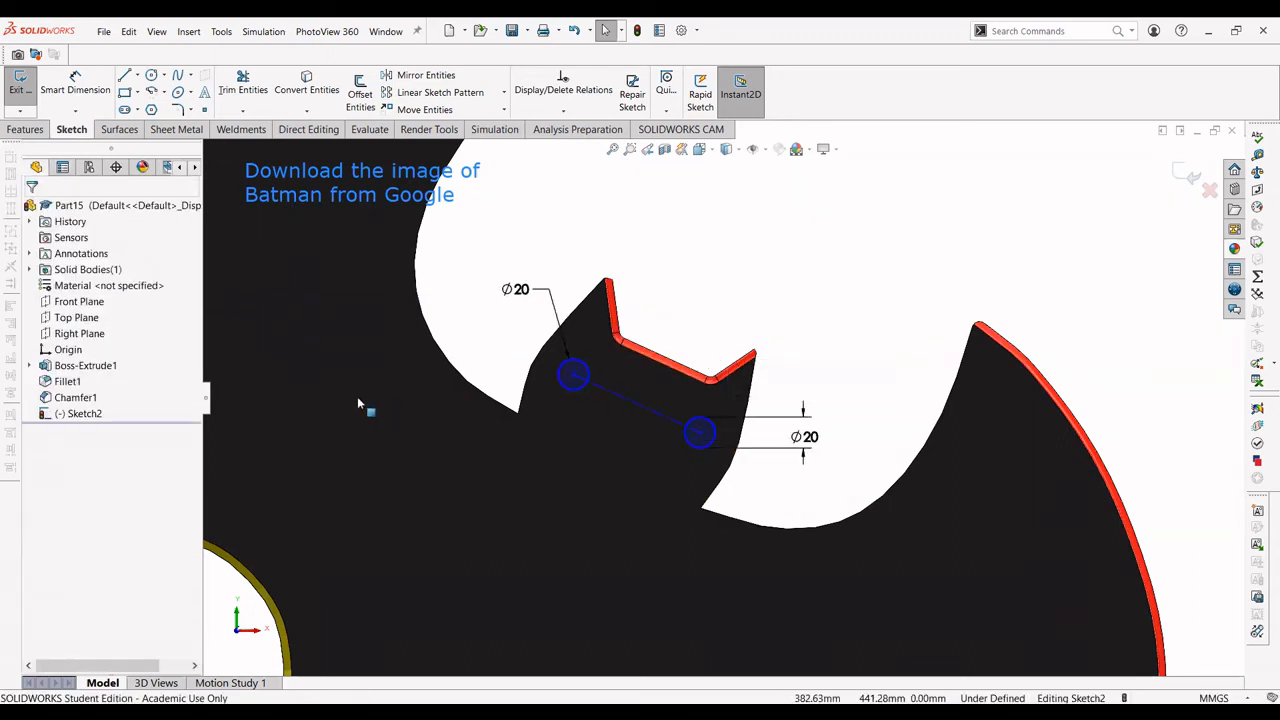
Extrude the two eye circles as a blind boss 15 mm deep, merged with the bat body
left_click(25, 129)
left_click(28, 98)
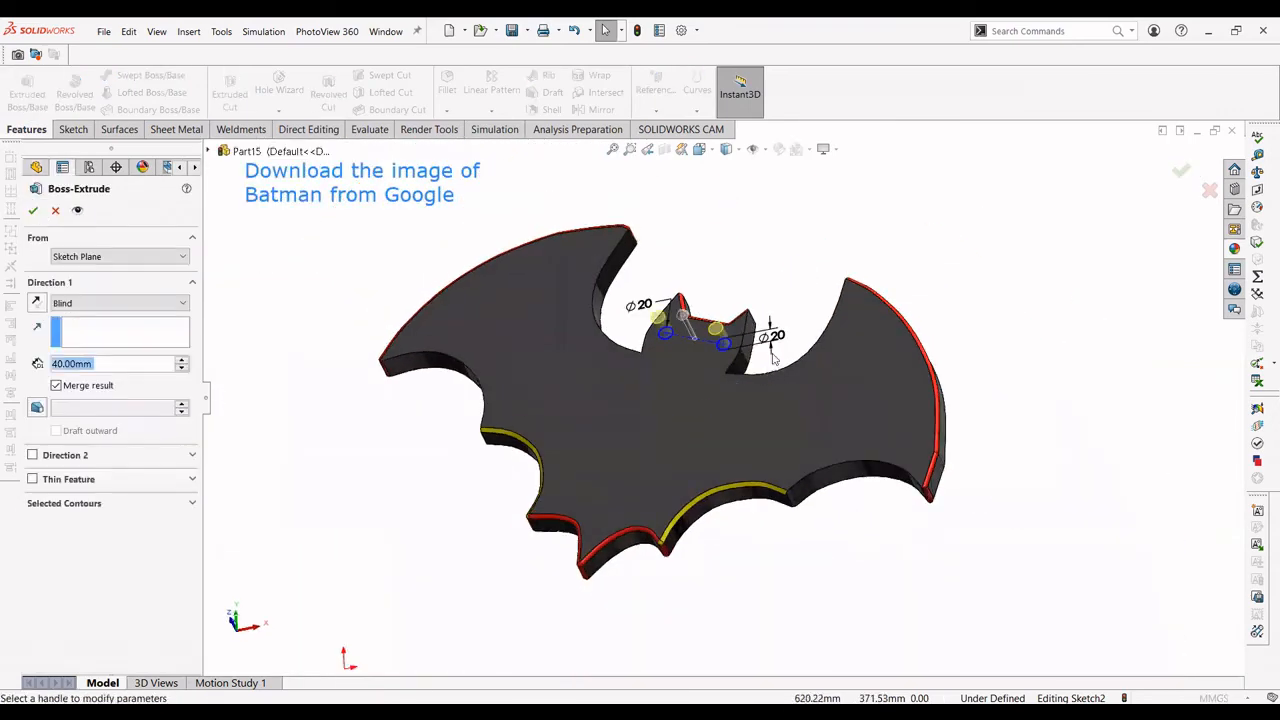
scroll(724, 300, "down", 3)
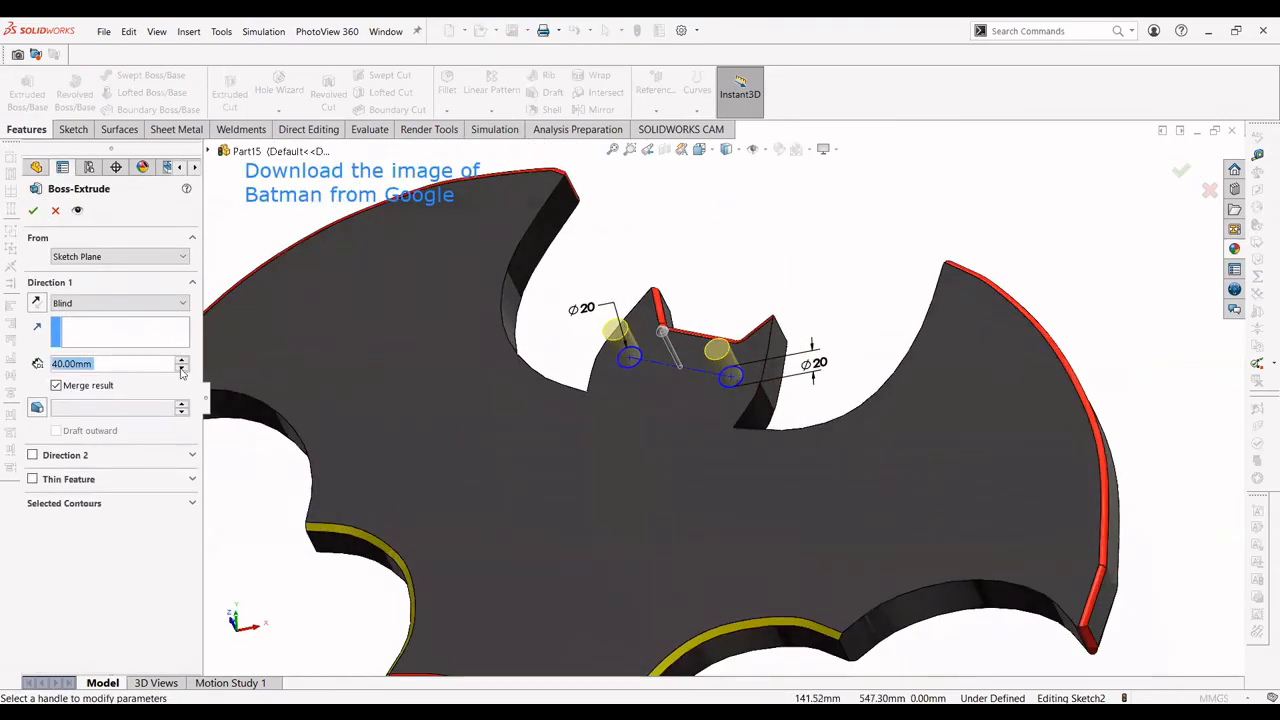
left_click(182, 369)
left_click(182, 369)
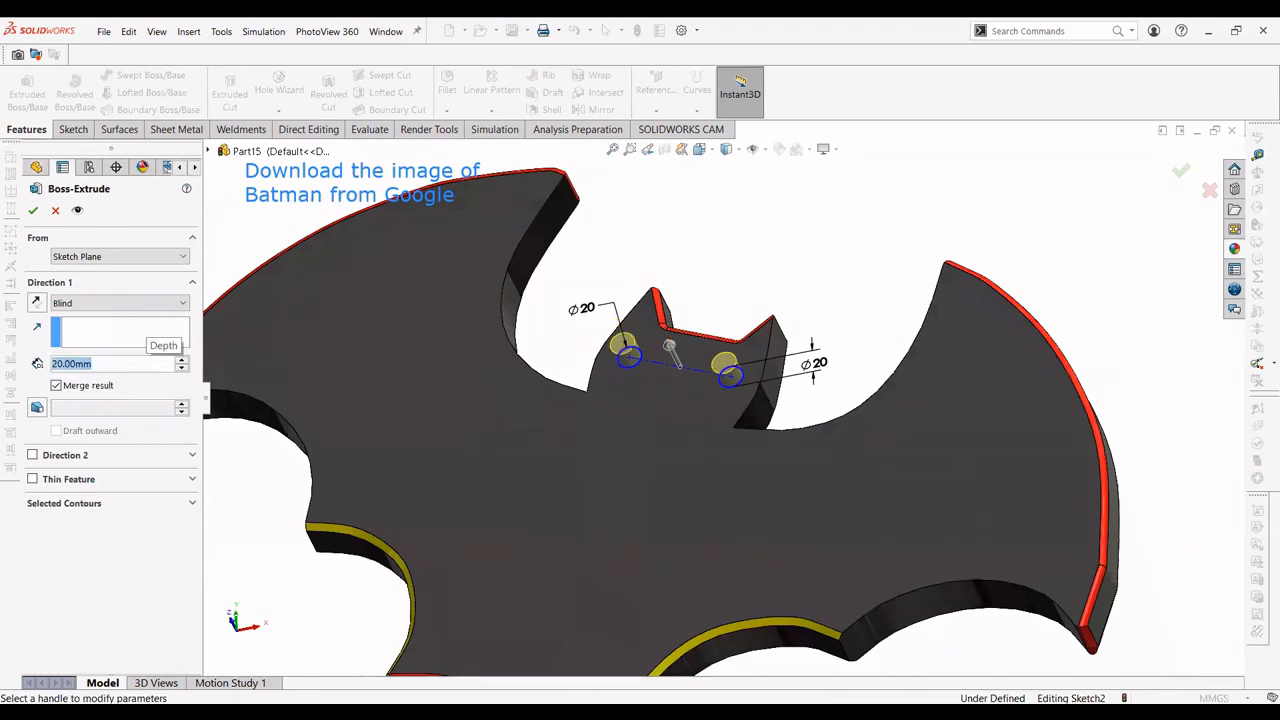
type("15")
key("Return")
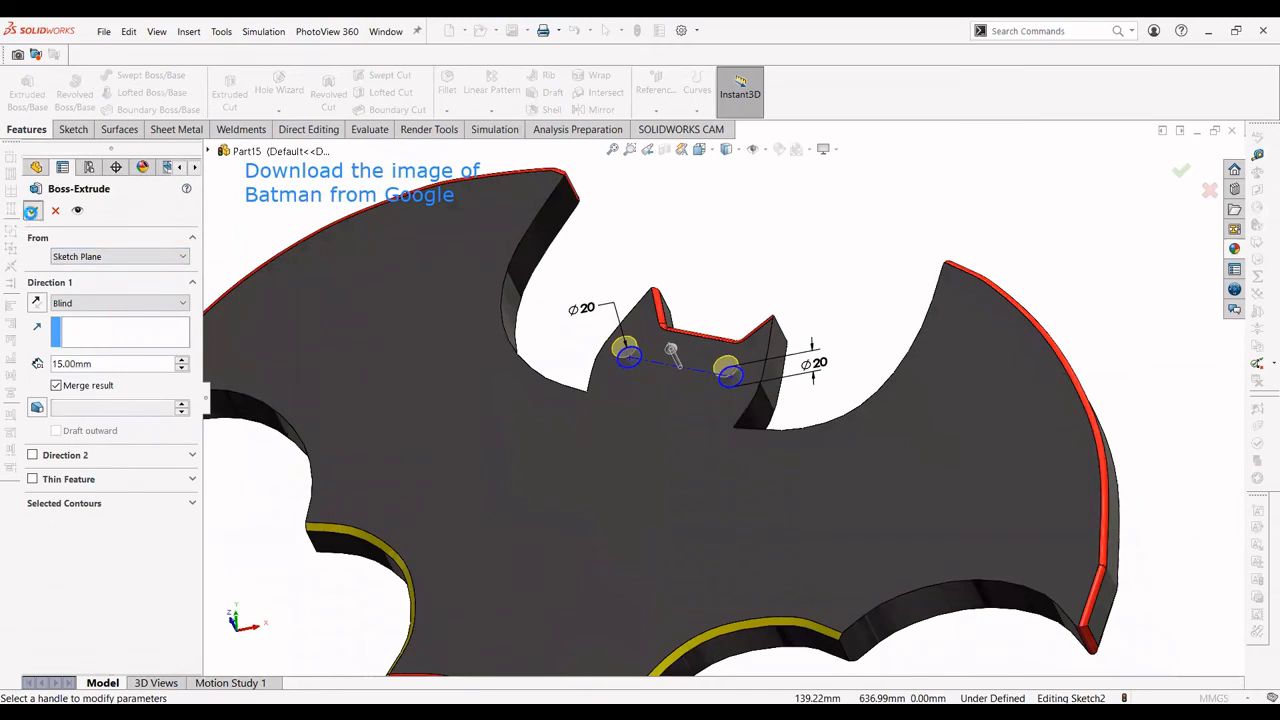
left_click(31, 210)
scroll(740, 367, "down", 3)
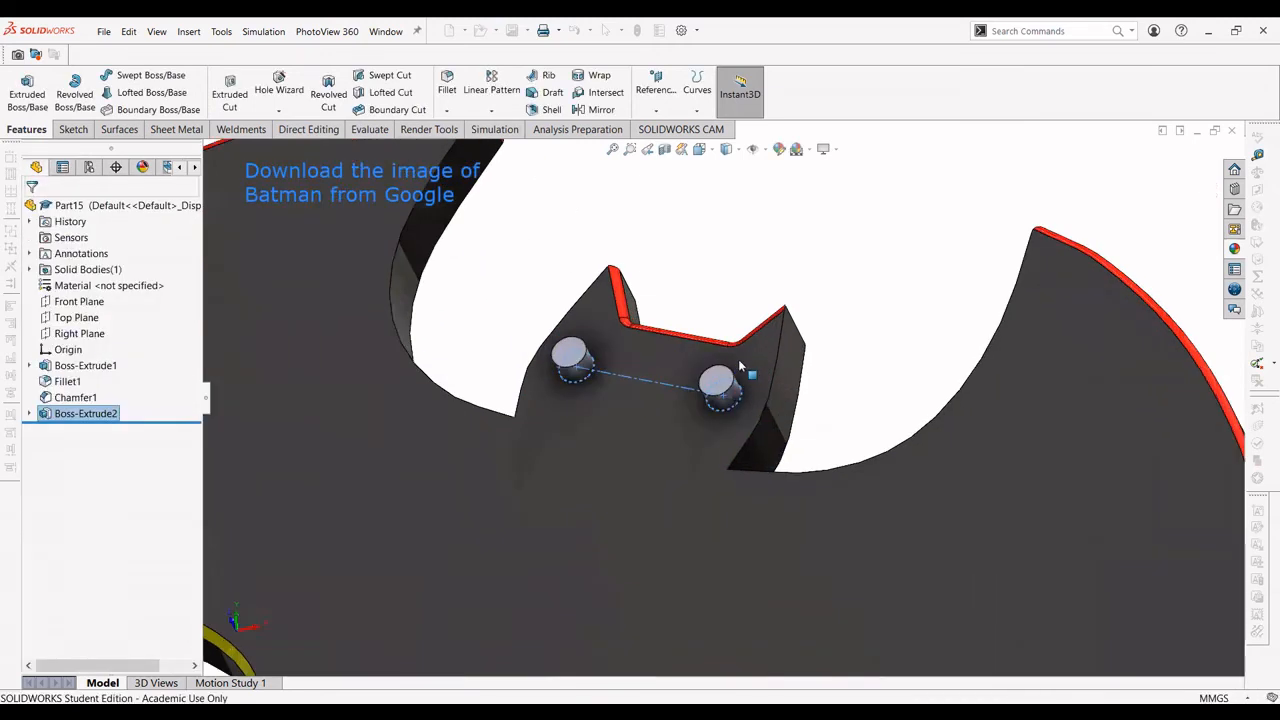
scroll(740, 367, "down", 2)
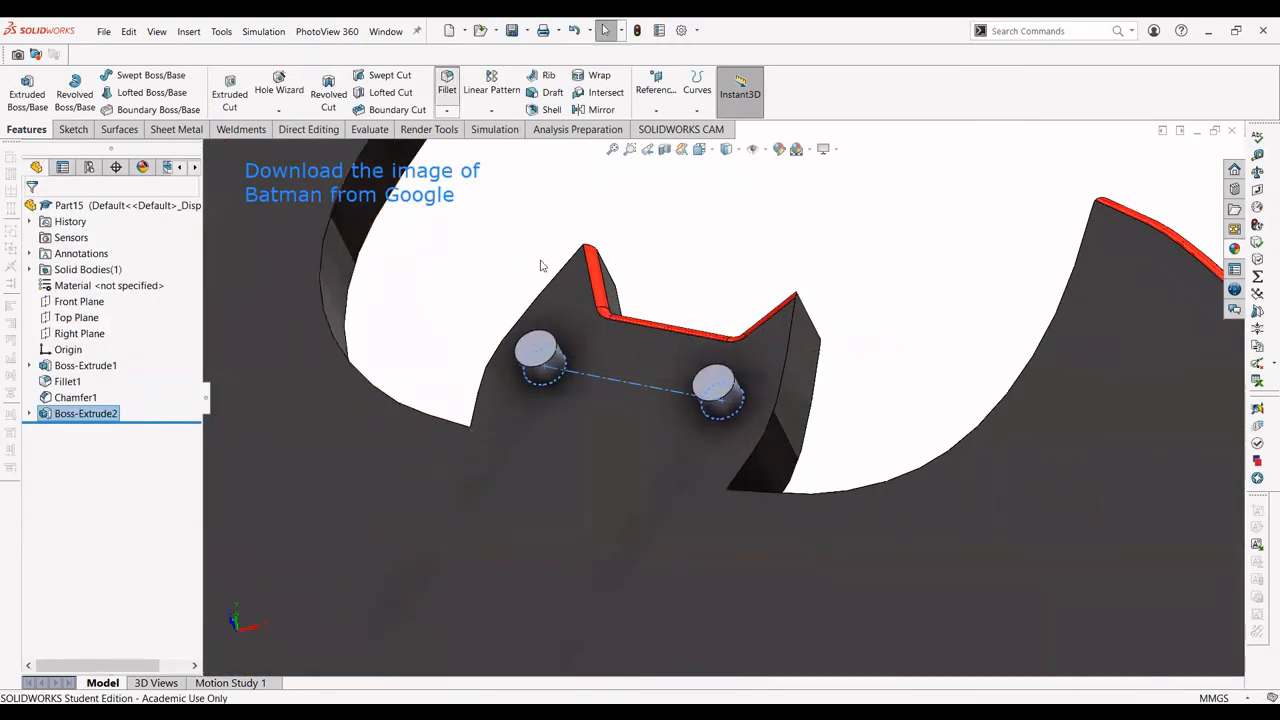
Round the end faces of both eye cylinders with a 10 mm radius fillet
left_click(537, 344)
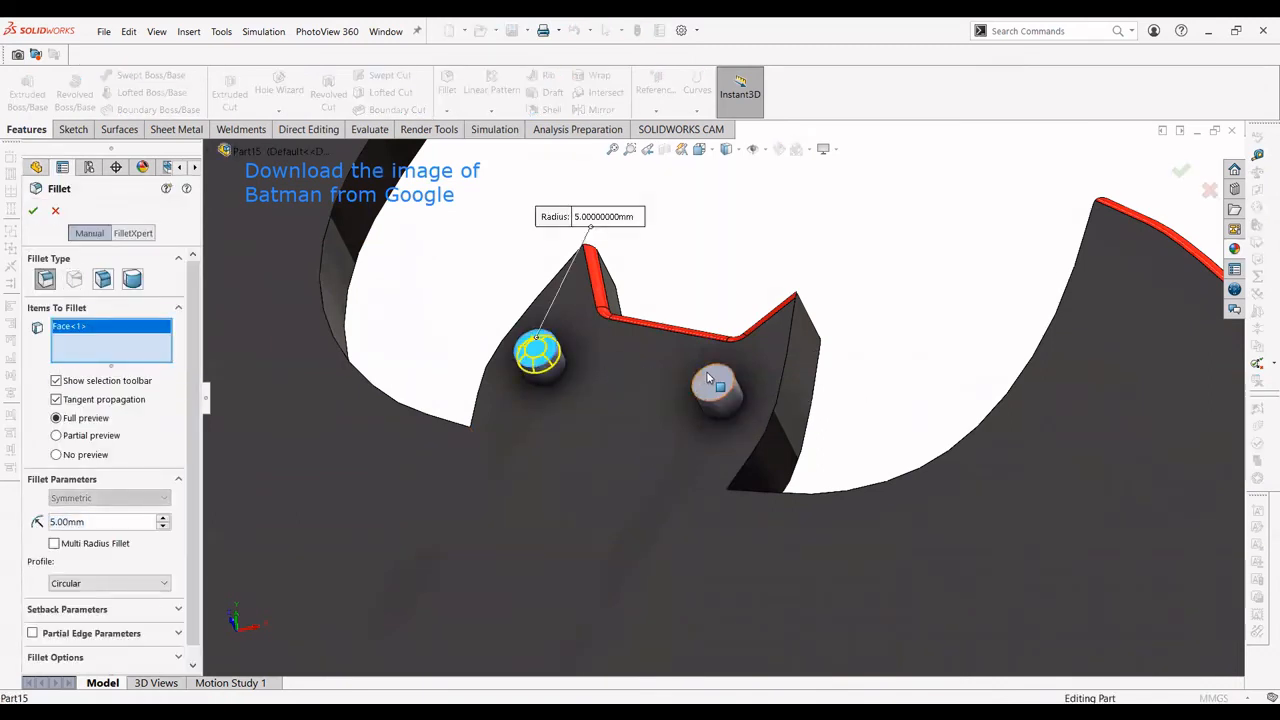
left_click(710, 385)
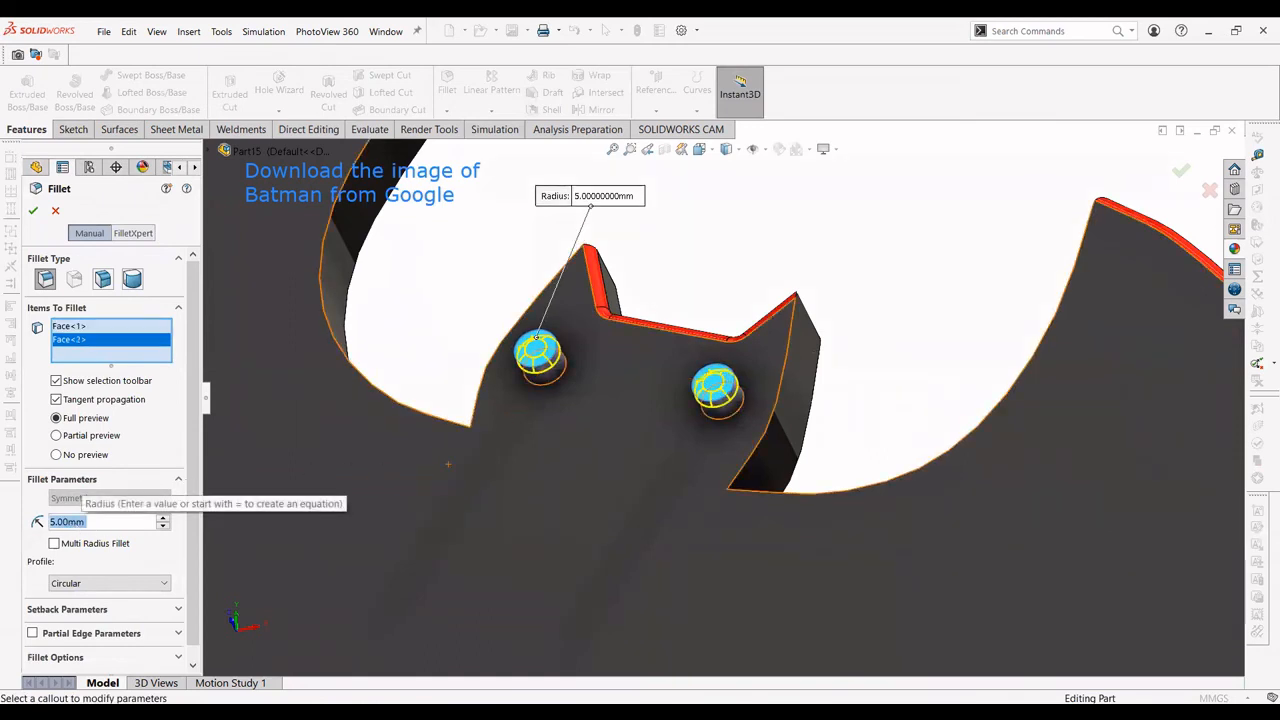
type("10")
key("Return")
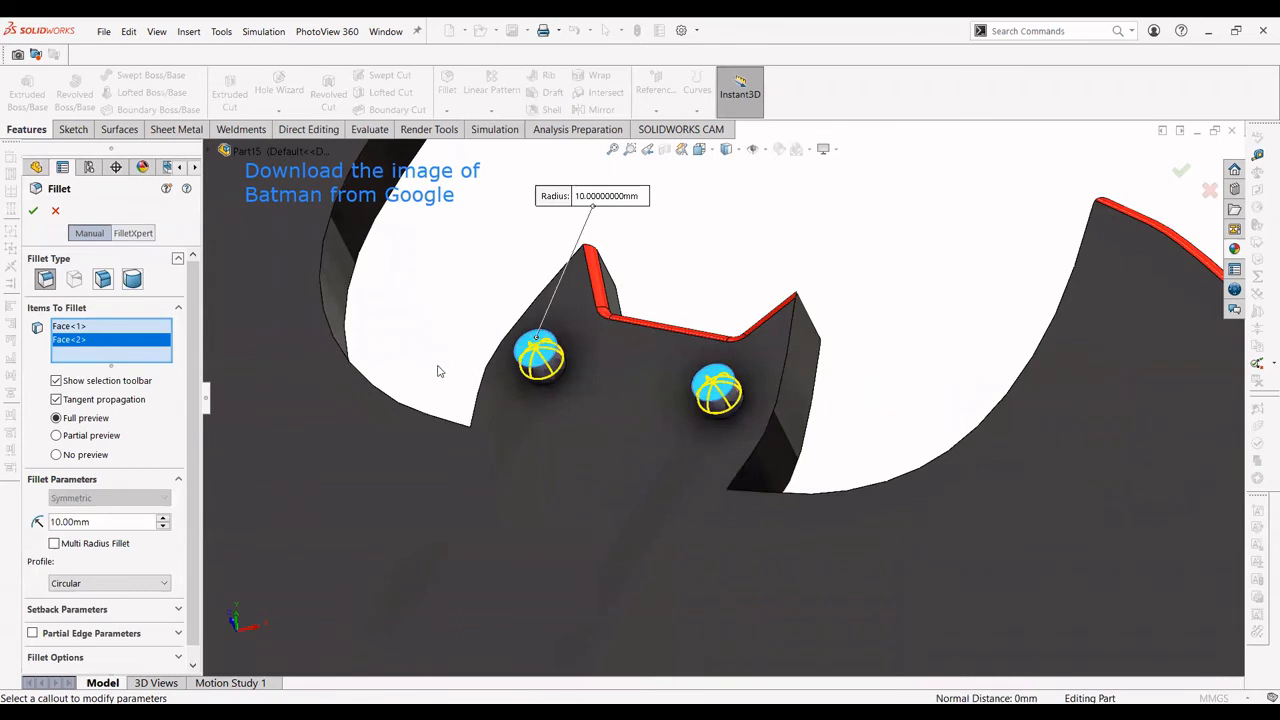
left_click(34, 213)
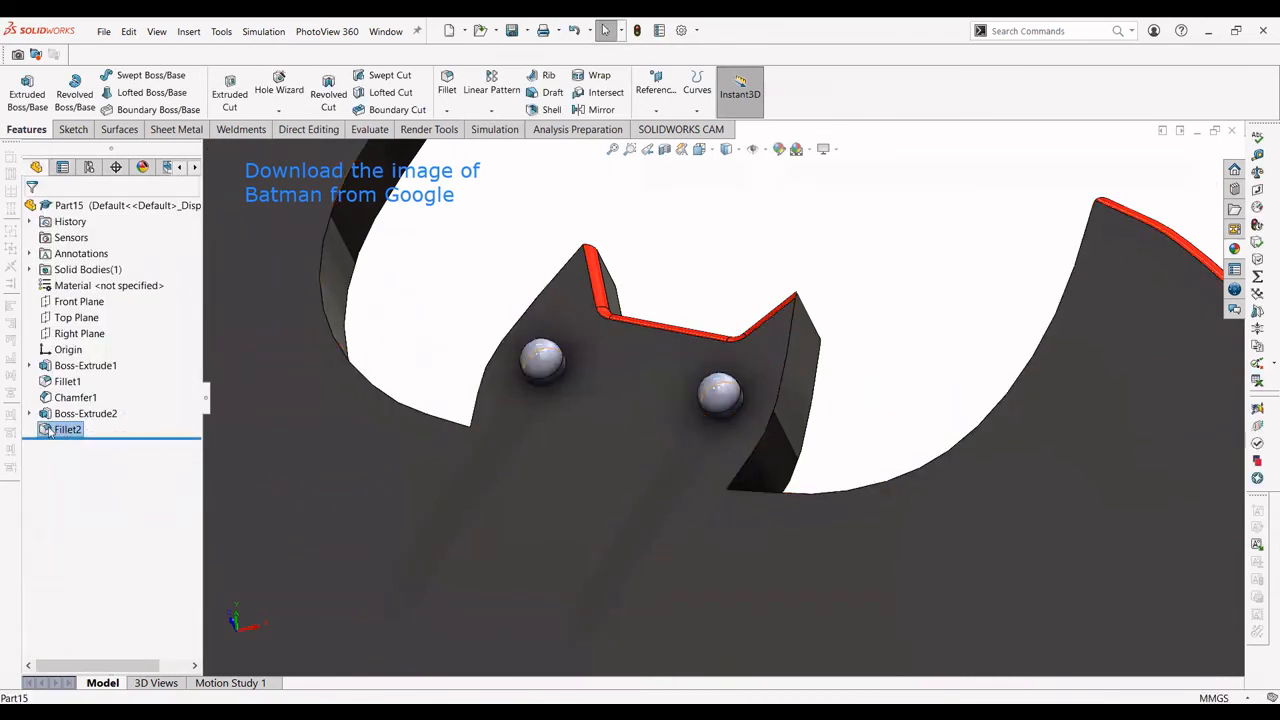
Apply a white color appearance to the fillet feature on the eyes
right_click(66, 431)
left_click(102, 412)
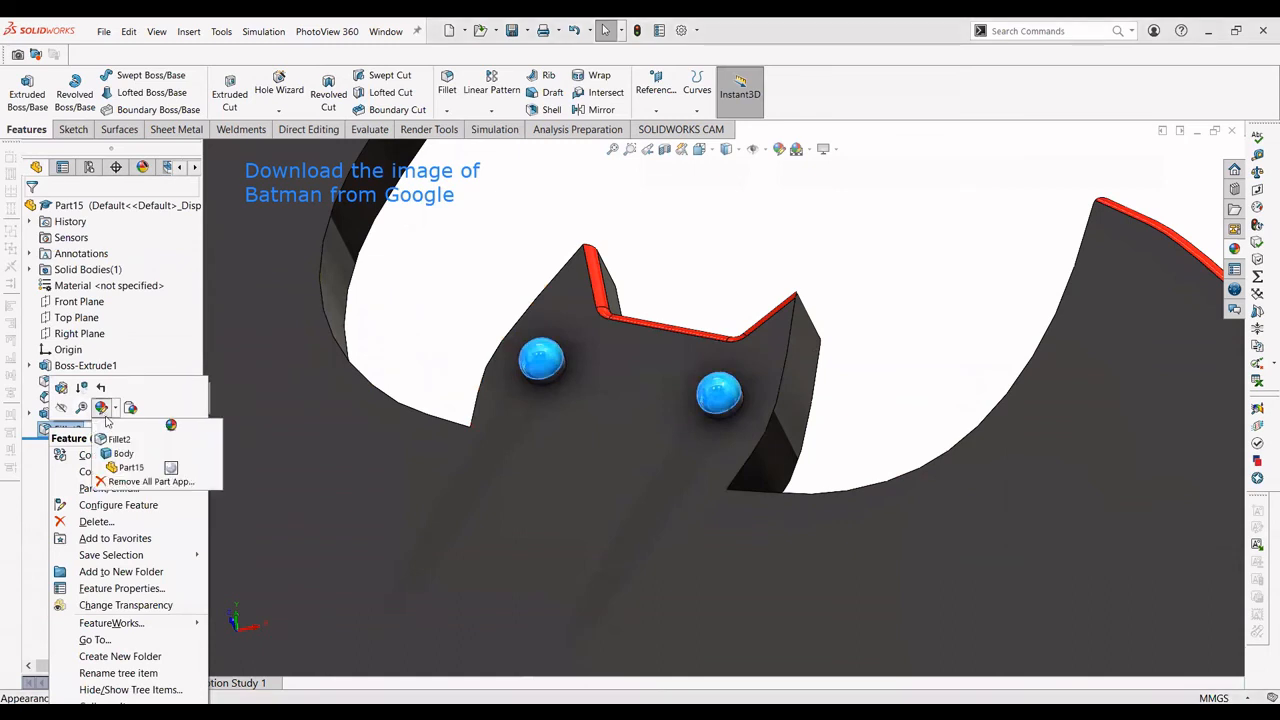
left_click(113, 440)
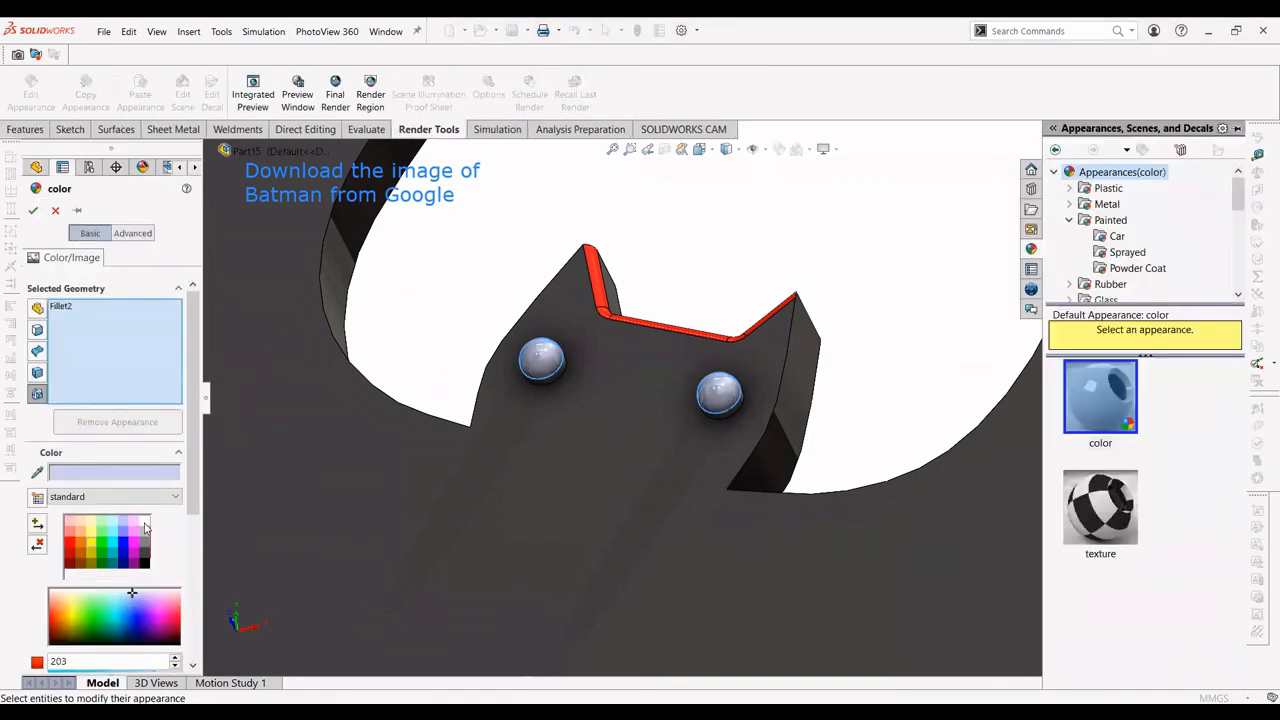
left_click(145, 524)
left_click(33, 211)
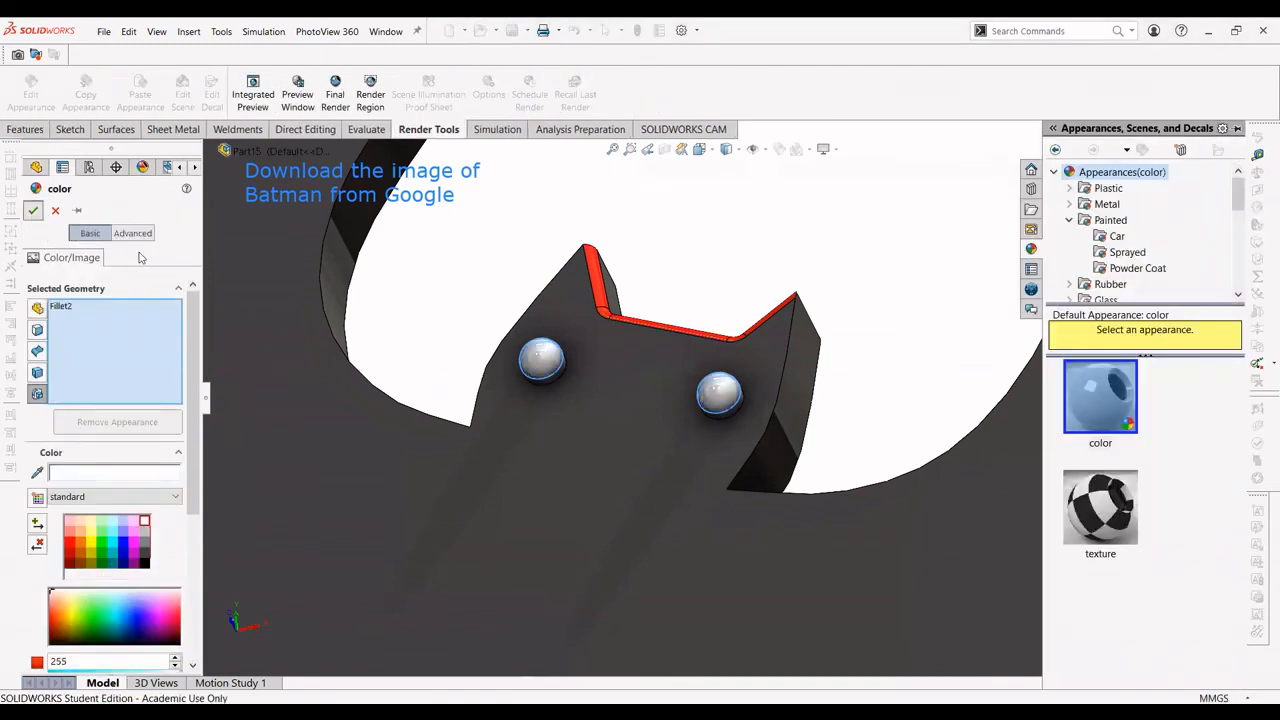
Edit the scene to use a gradient background running from white at the top to black at the bottom
key("f")
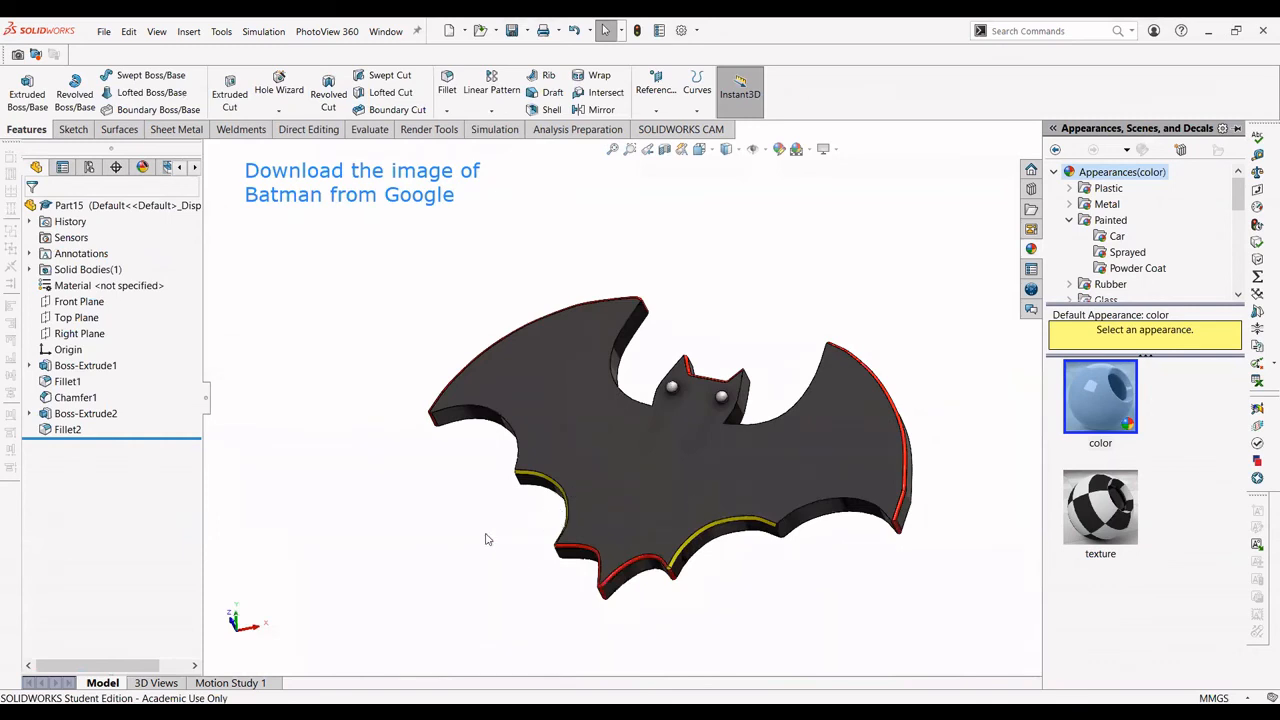
middle_click_drag(486, 537, 470, 460)
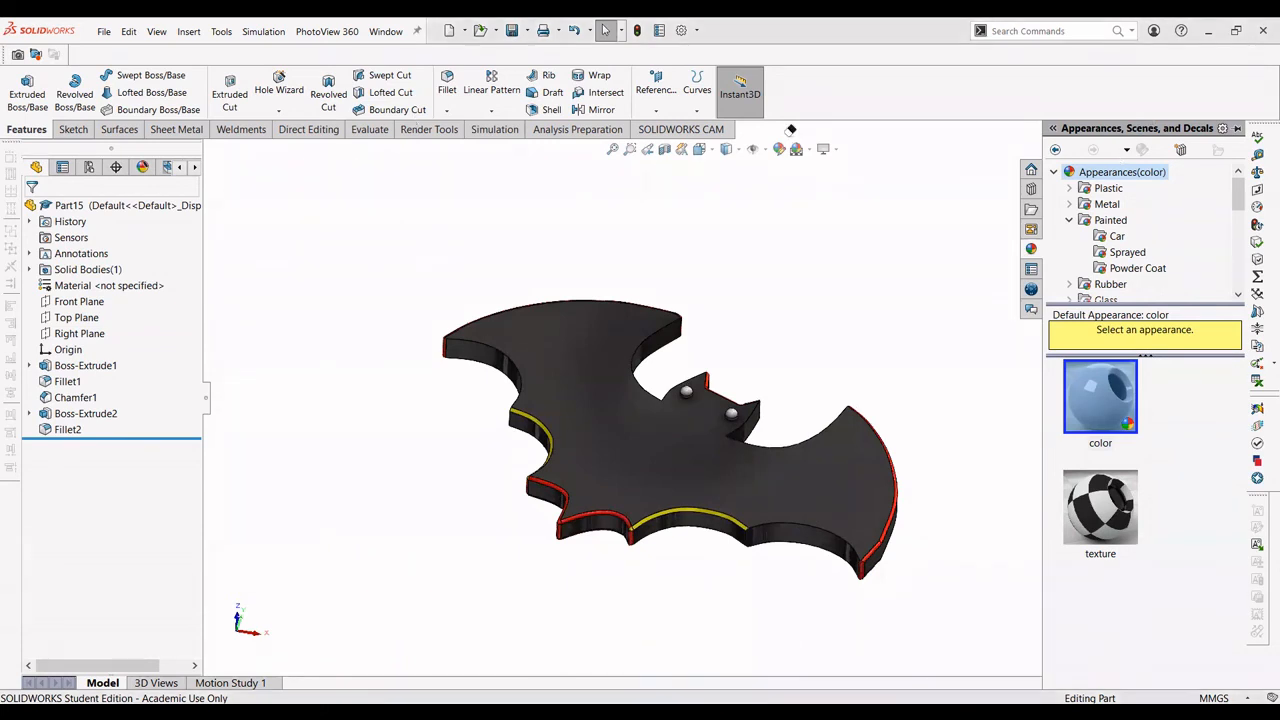
left_click(327, 31)
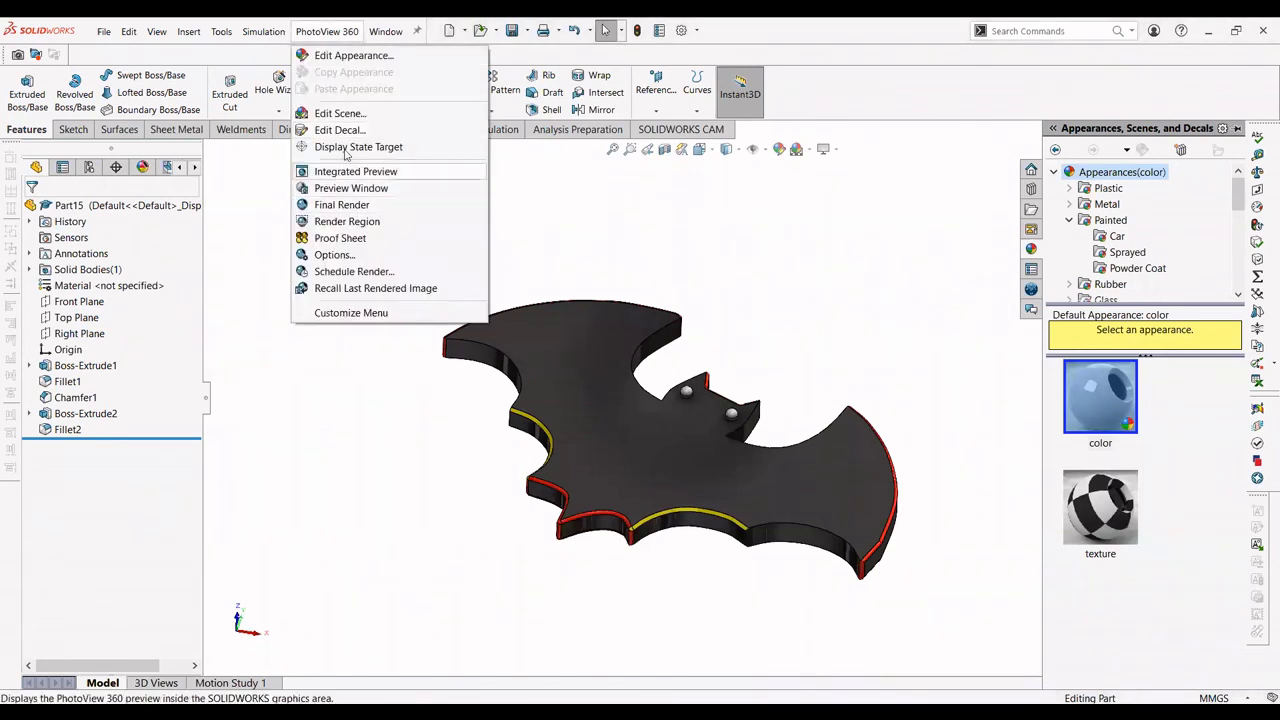
left_click(341, 113)
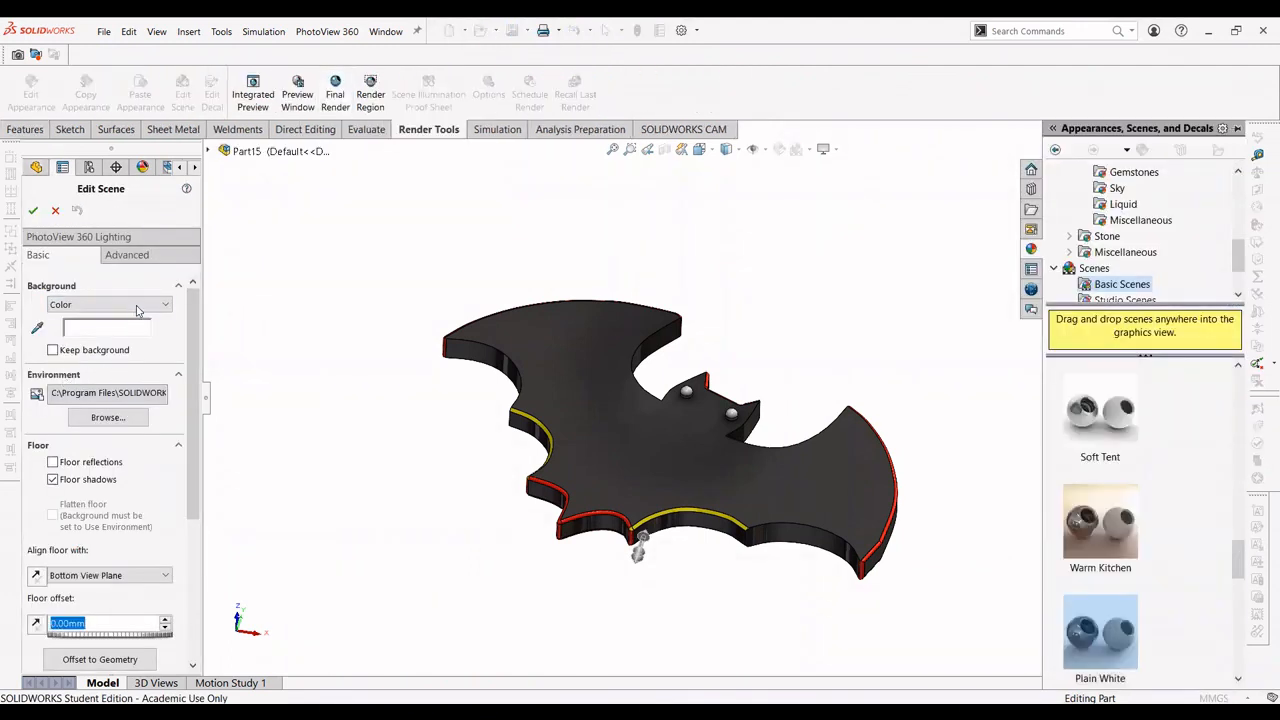
left_click(137, 305)
left_click(112, 342)
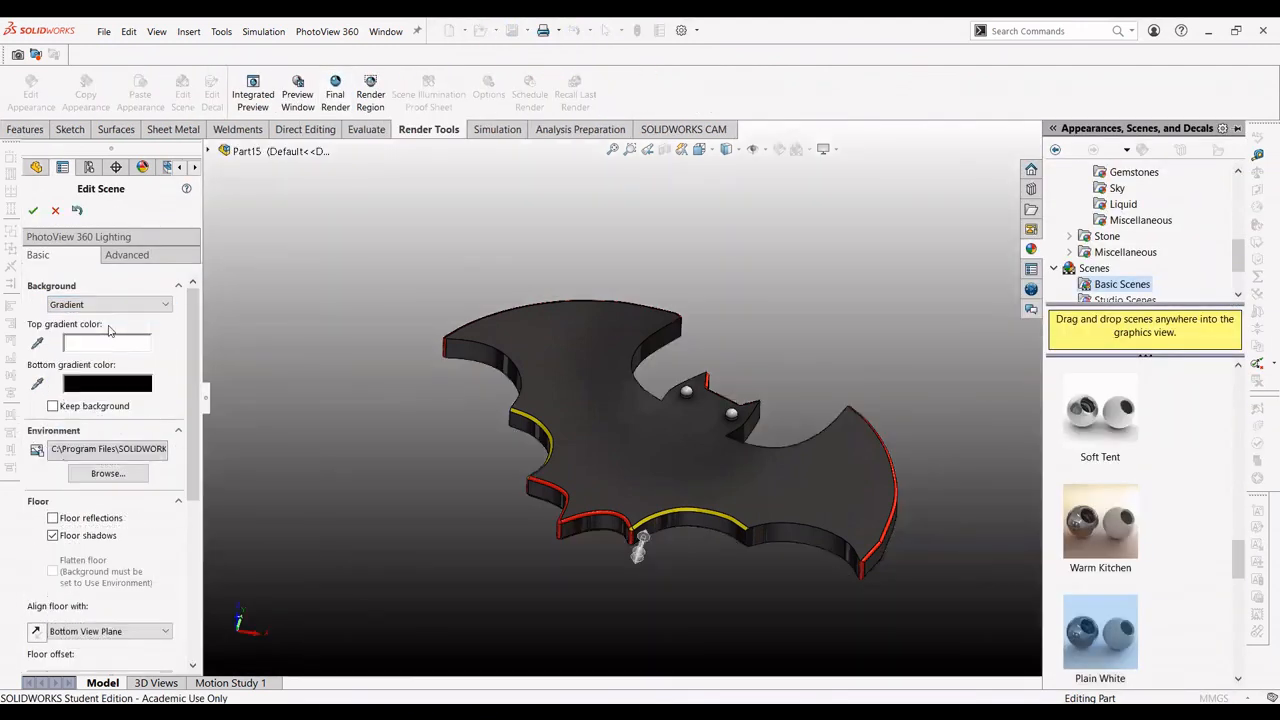
left_click(33, 211)
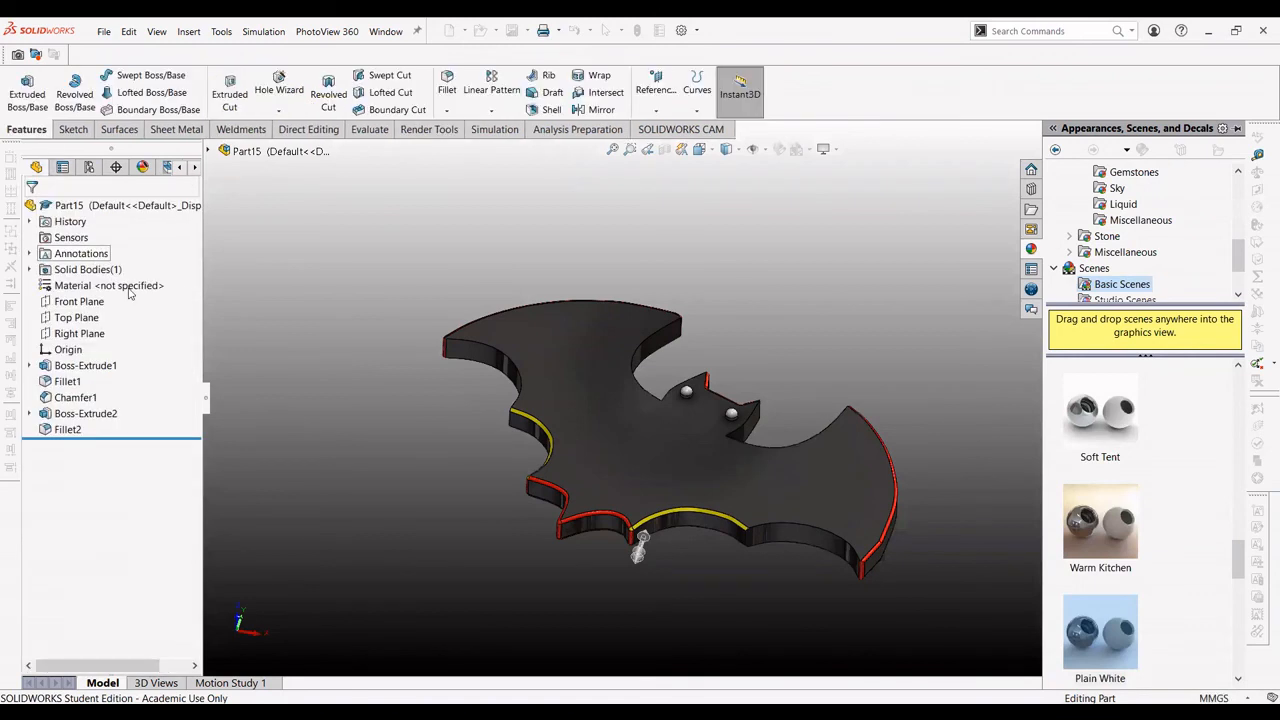
Hide the feature tree, create a 10-second model rotation animation starting at 0 seconds in Motion Study 1, and play it
left_click(207, 405)
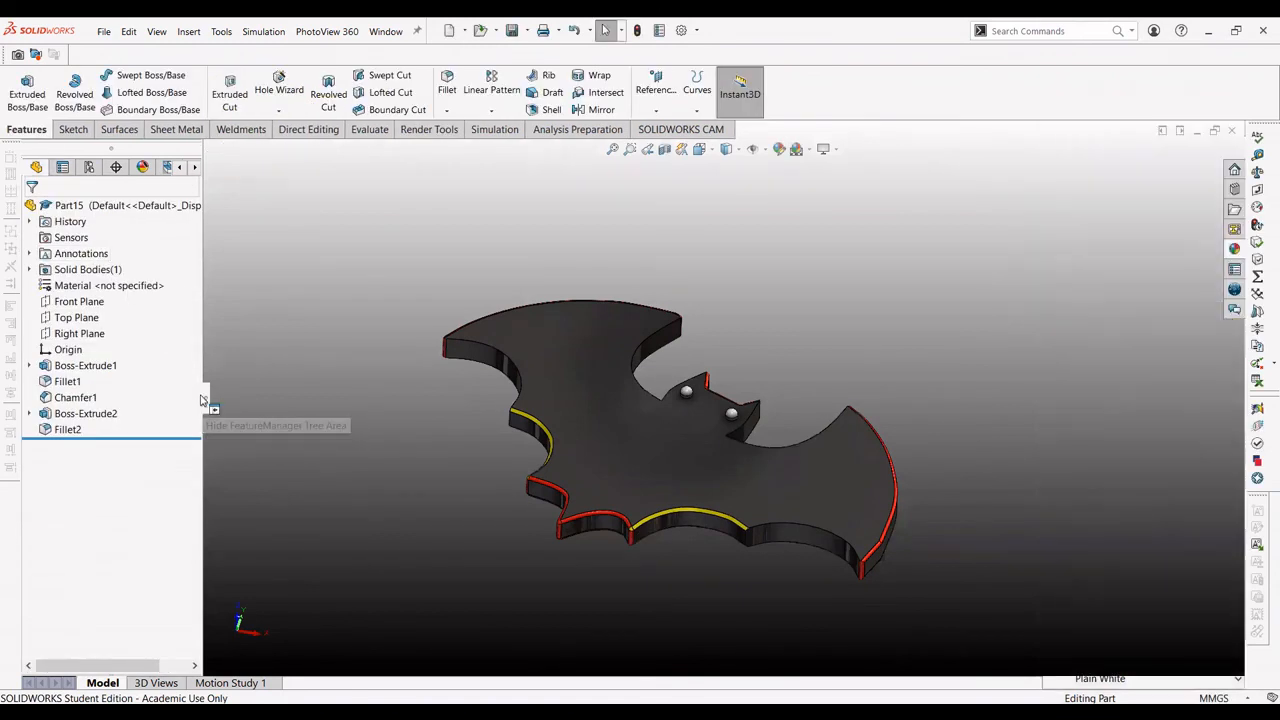
left_click(225, 680)
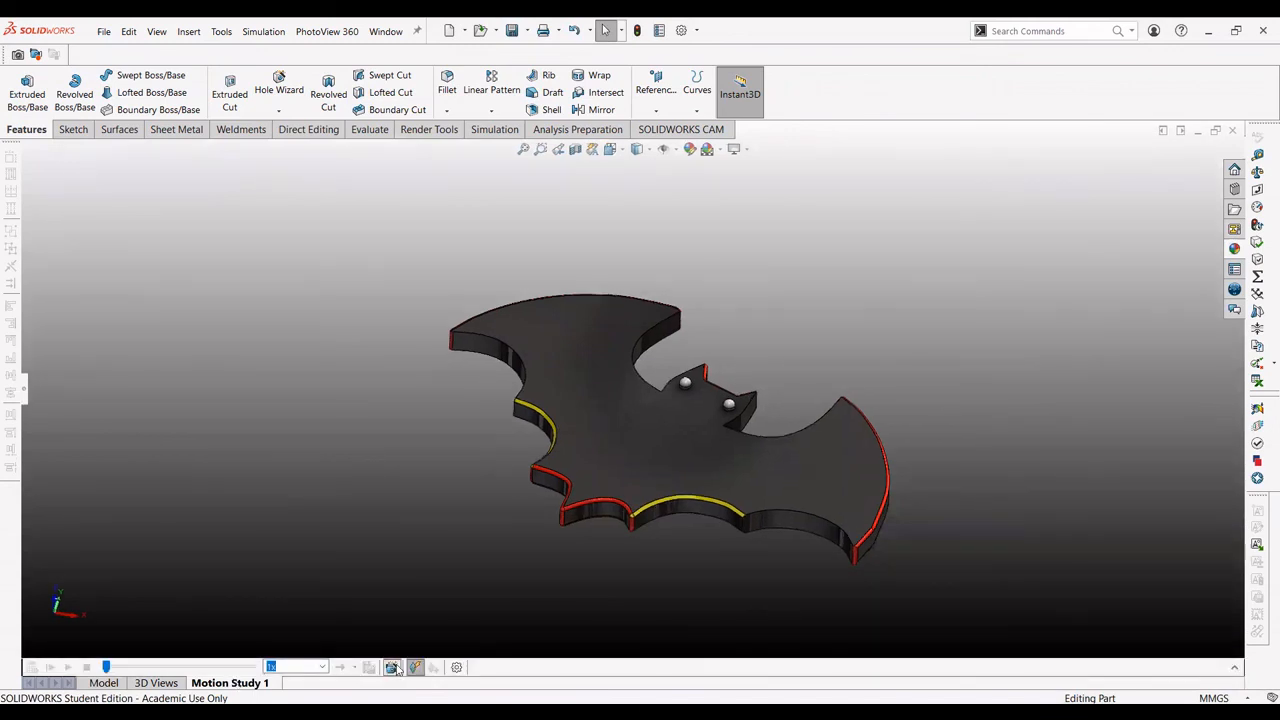
left_click(671, 546)
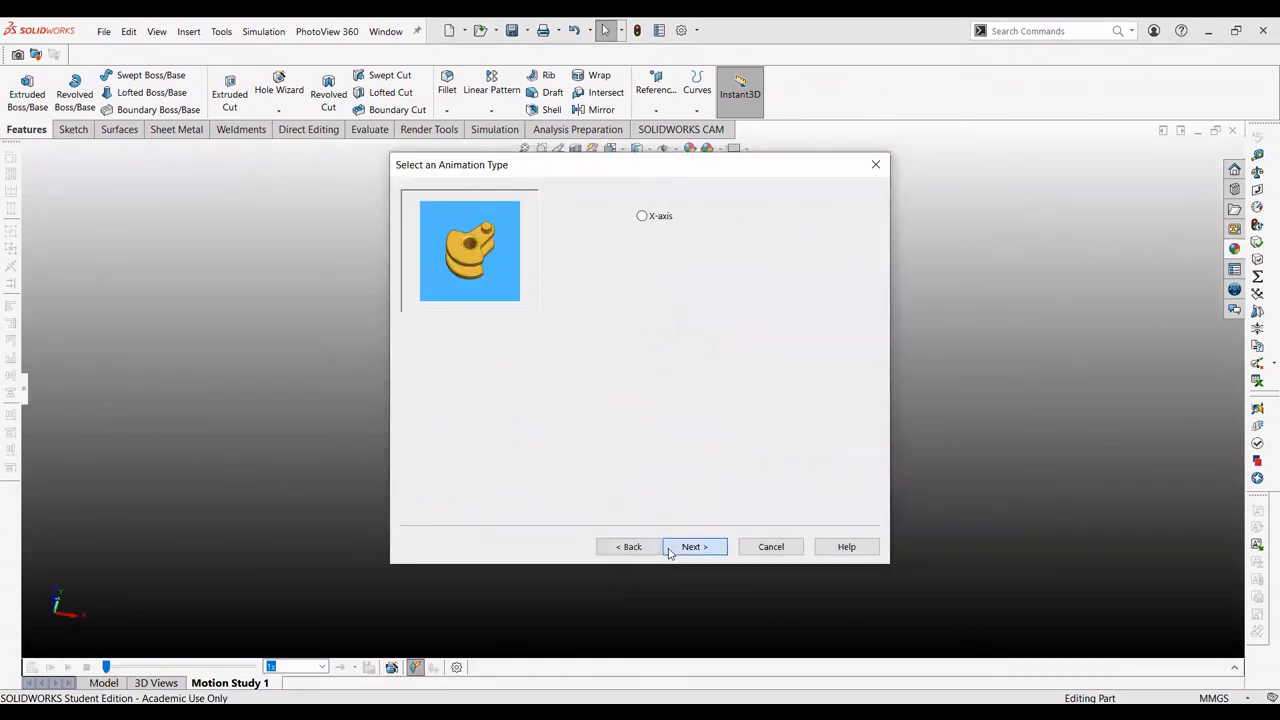
left_click(683, 550)
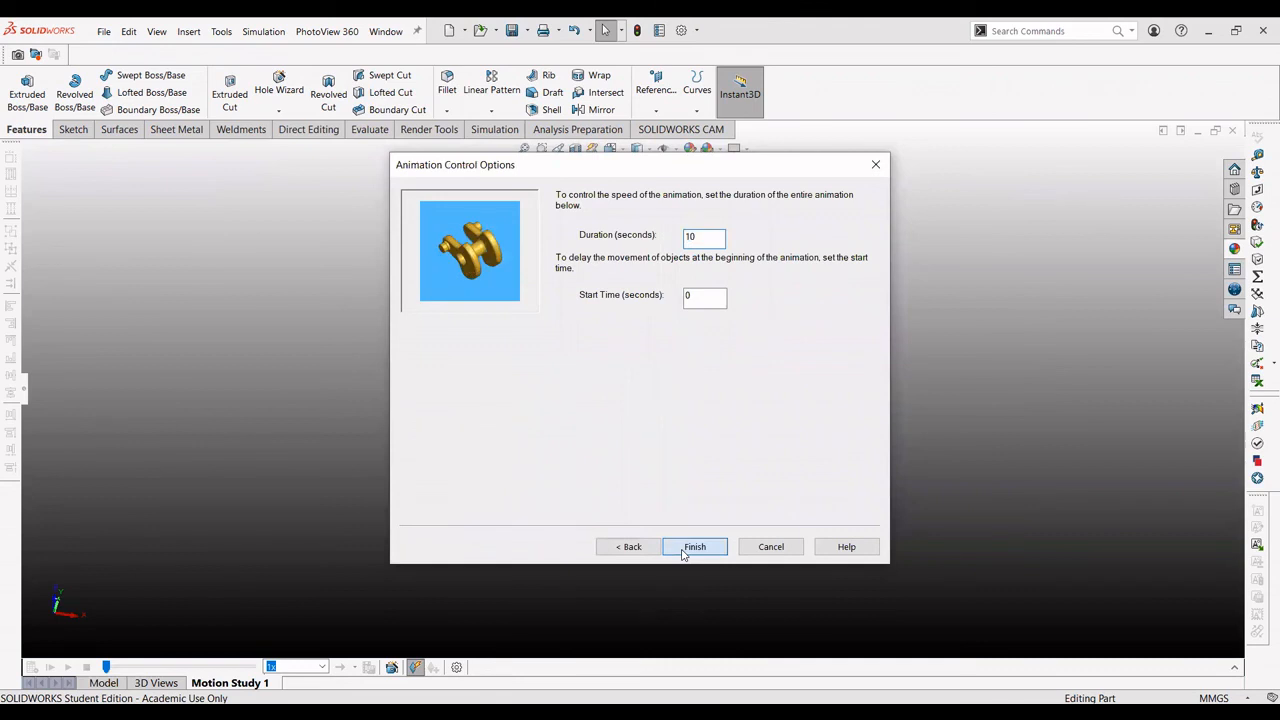
left_click(690, 548)
left_click(66, 667)
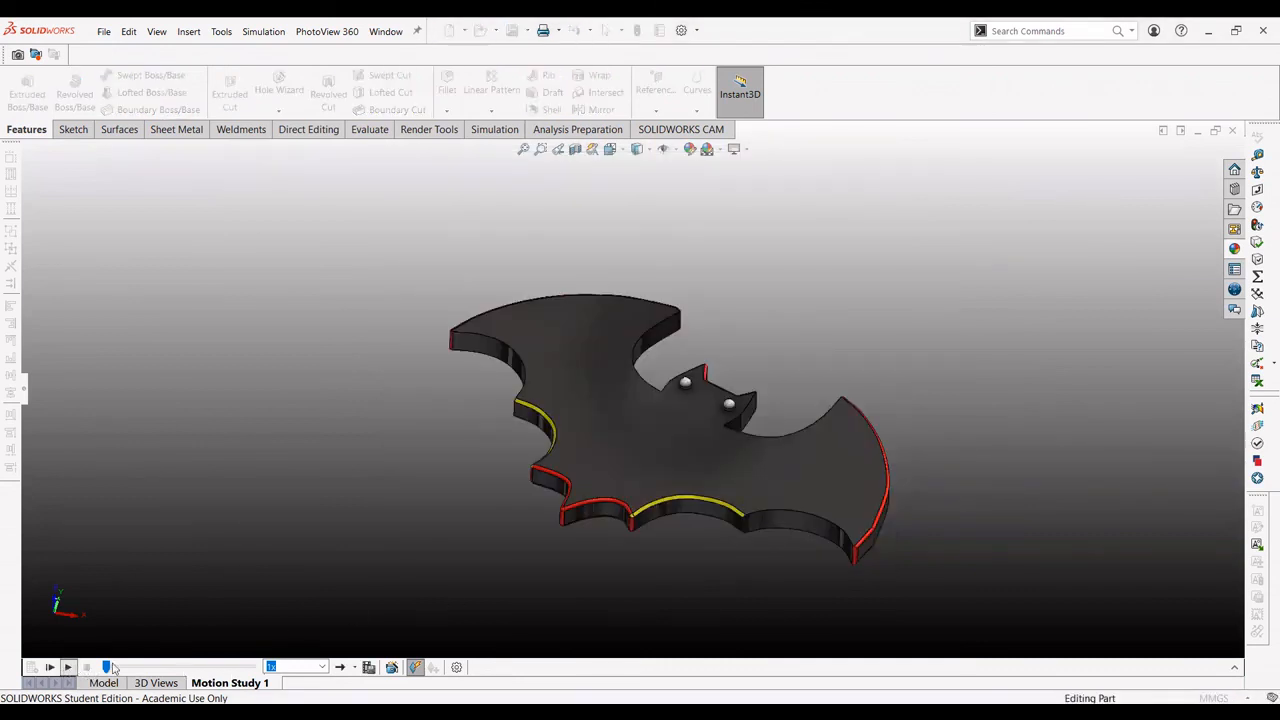